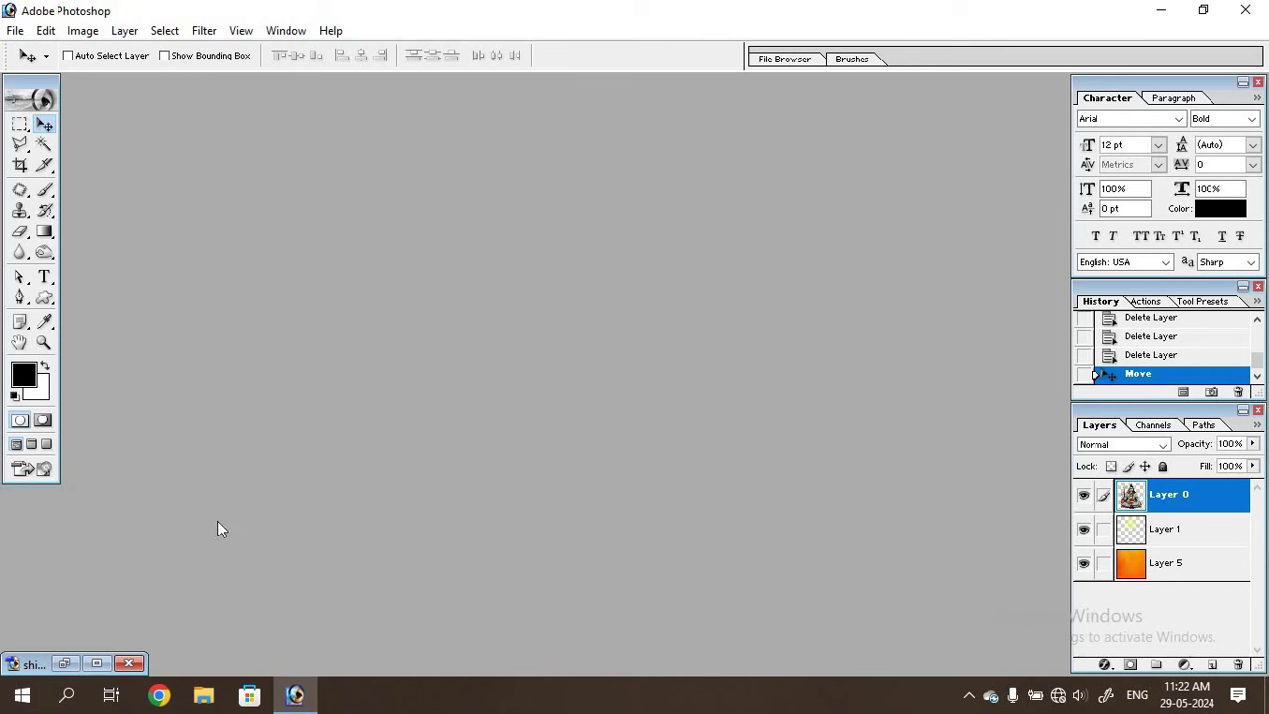
# Step: Restore the shiva.png window and toggle Layer 1's rays off and on, leaving them visible
pyautogui.click(64, 663)
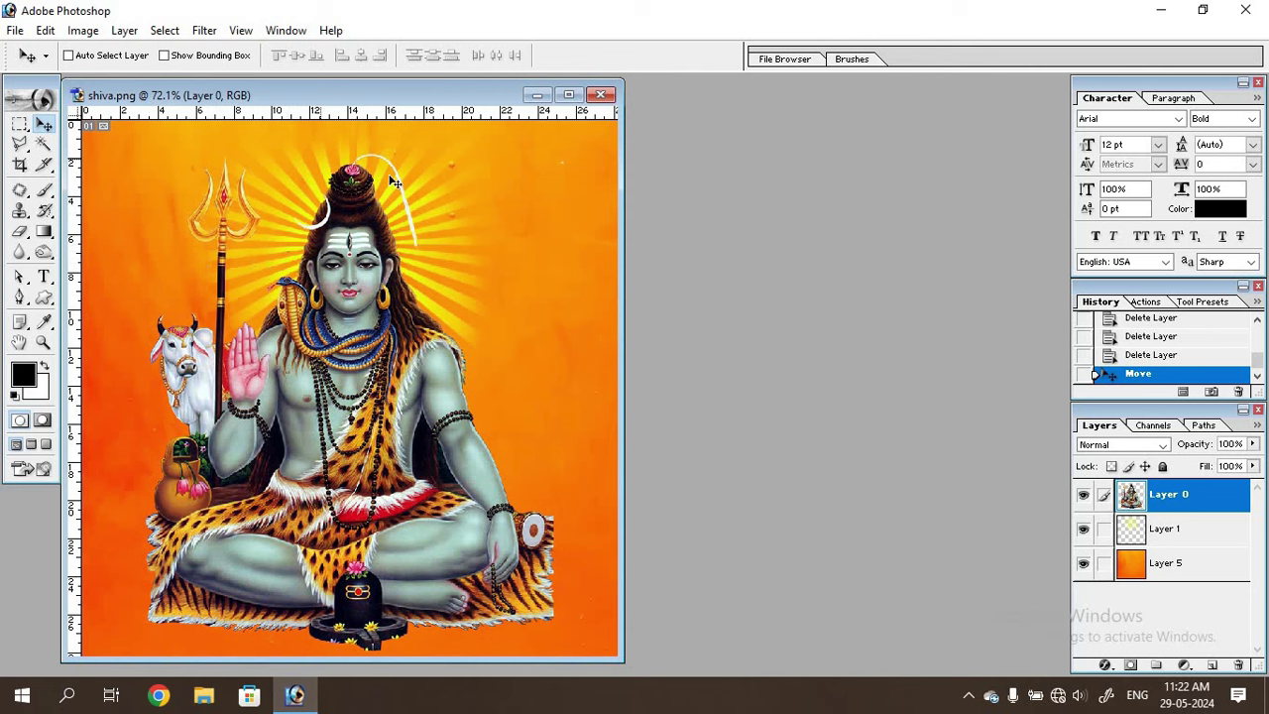
pyautogui.click(1082, 530)
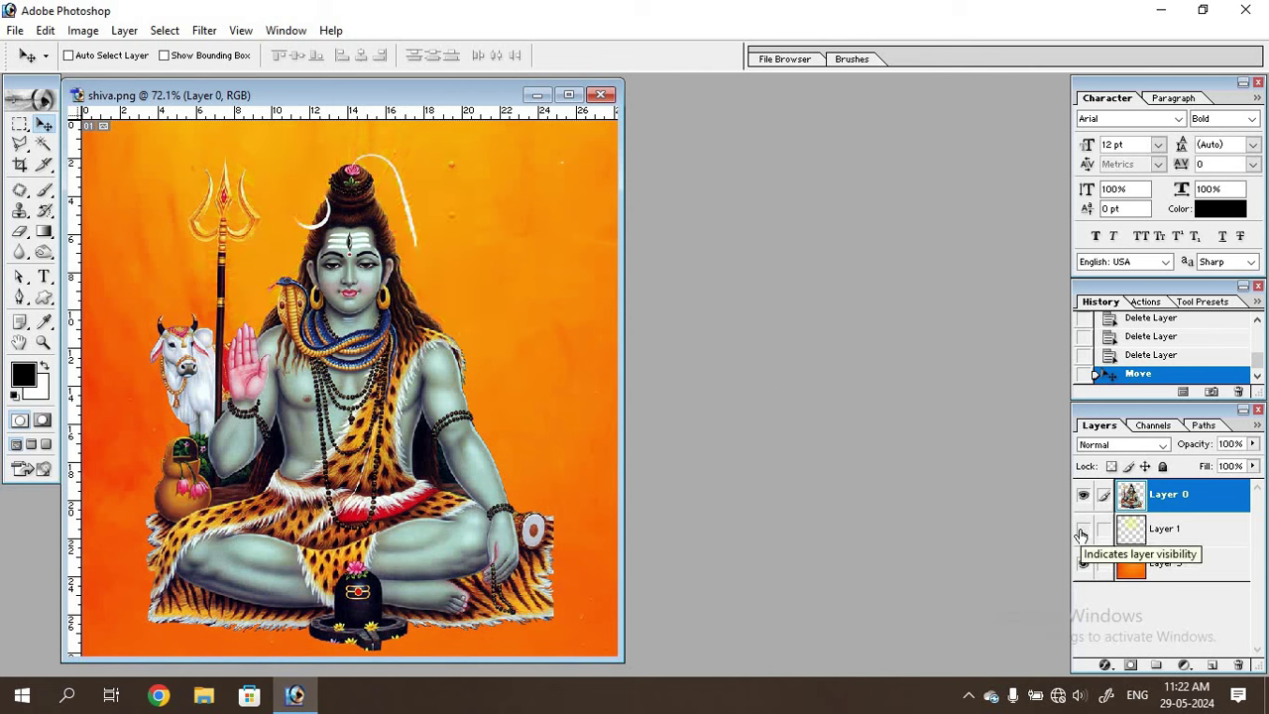
pyautogui.click(1083, 532)
pyautogui.click(1082, 532)
pyautogui.click(1082, 532)
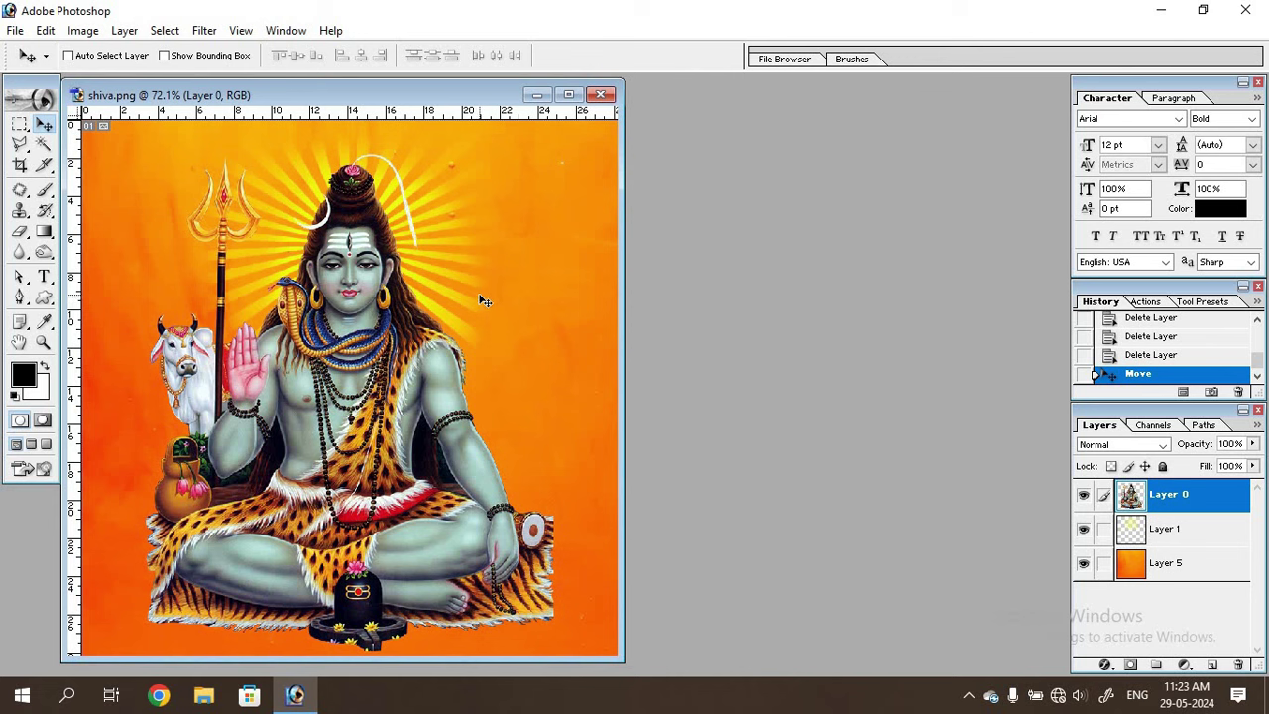
# Step: Create a new white 768 x 576 Std. PAL document and move its window aside
pyautogui.click(16, 31)
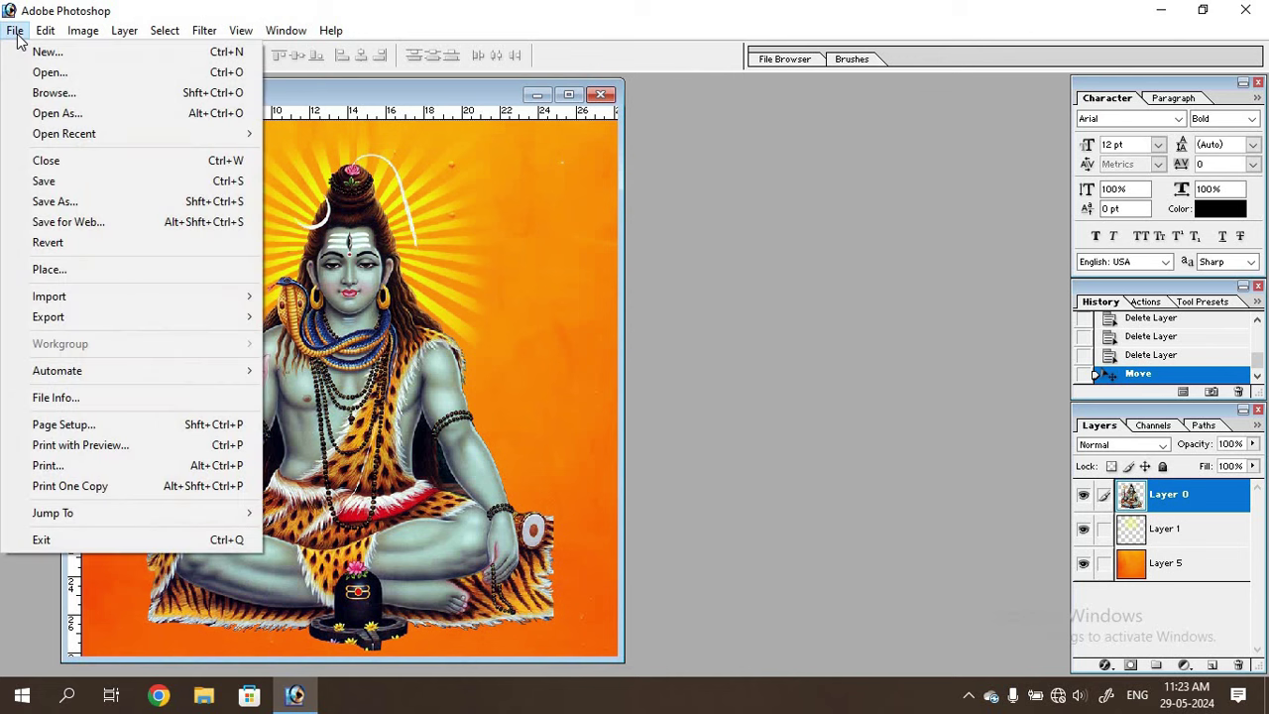
pyautogui.click(32, 52)
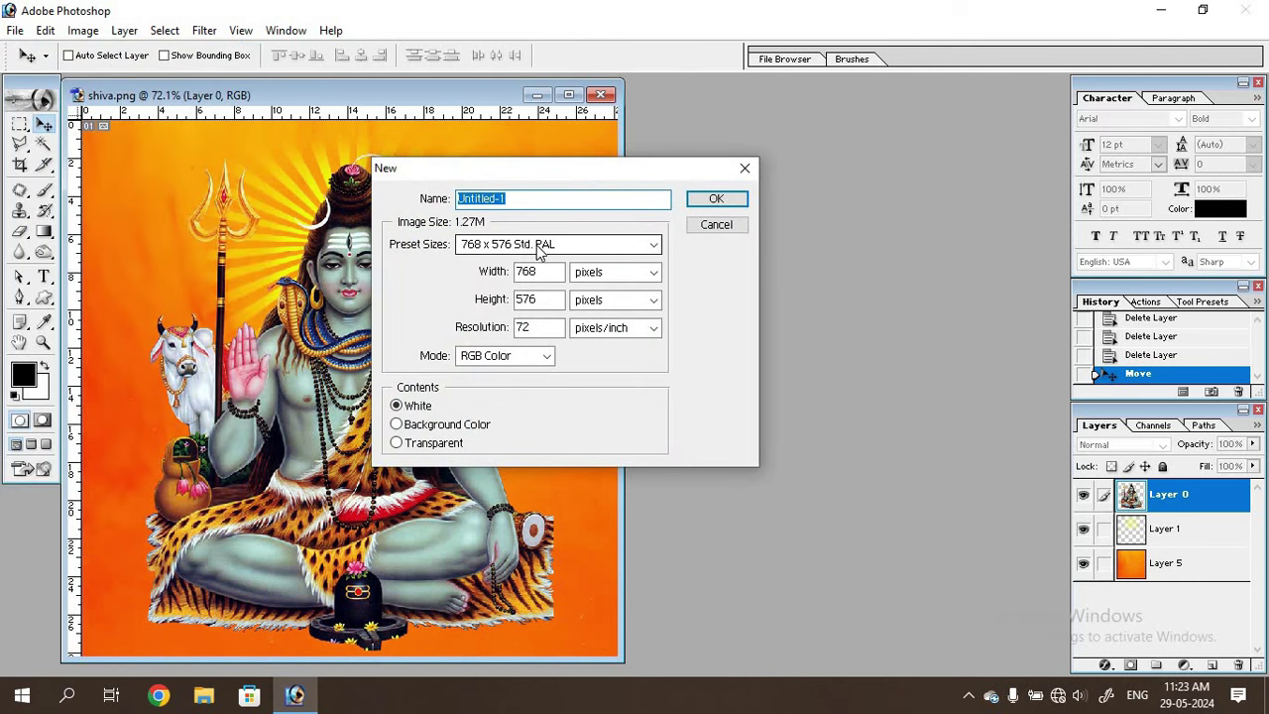
pyautogui.click(535, 246)
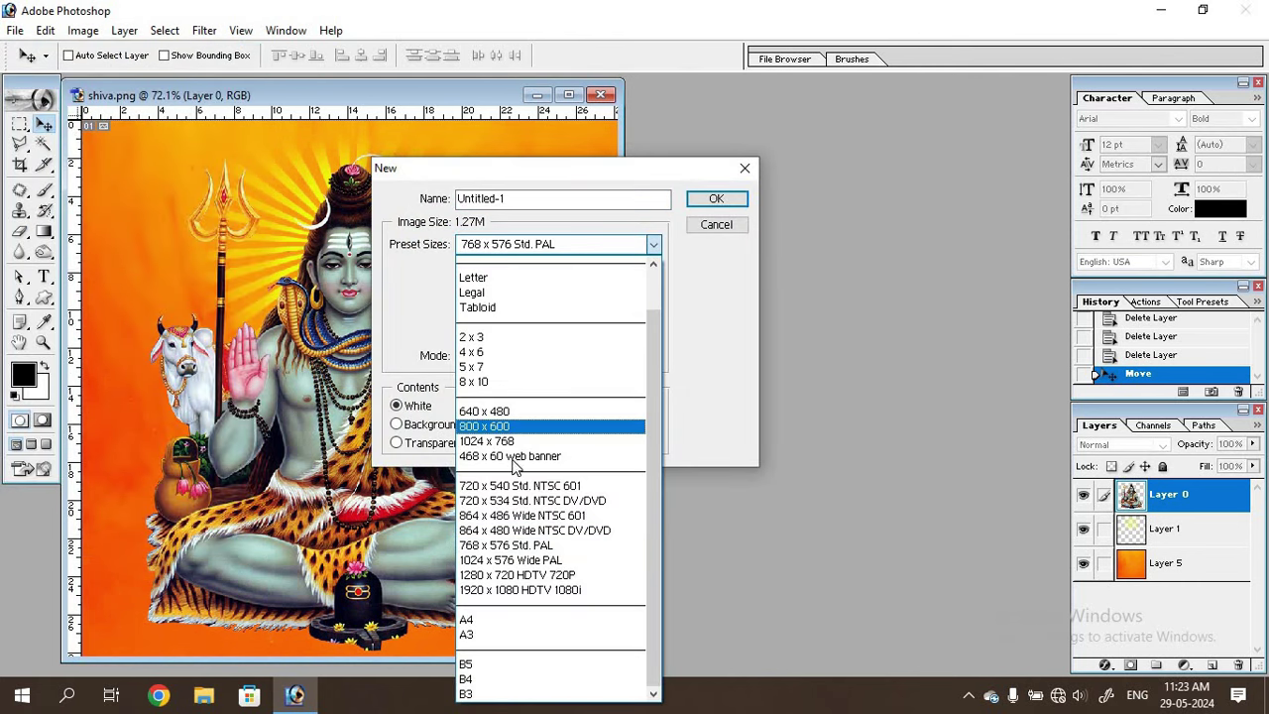
pyautogui.click(513, 544)
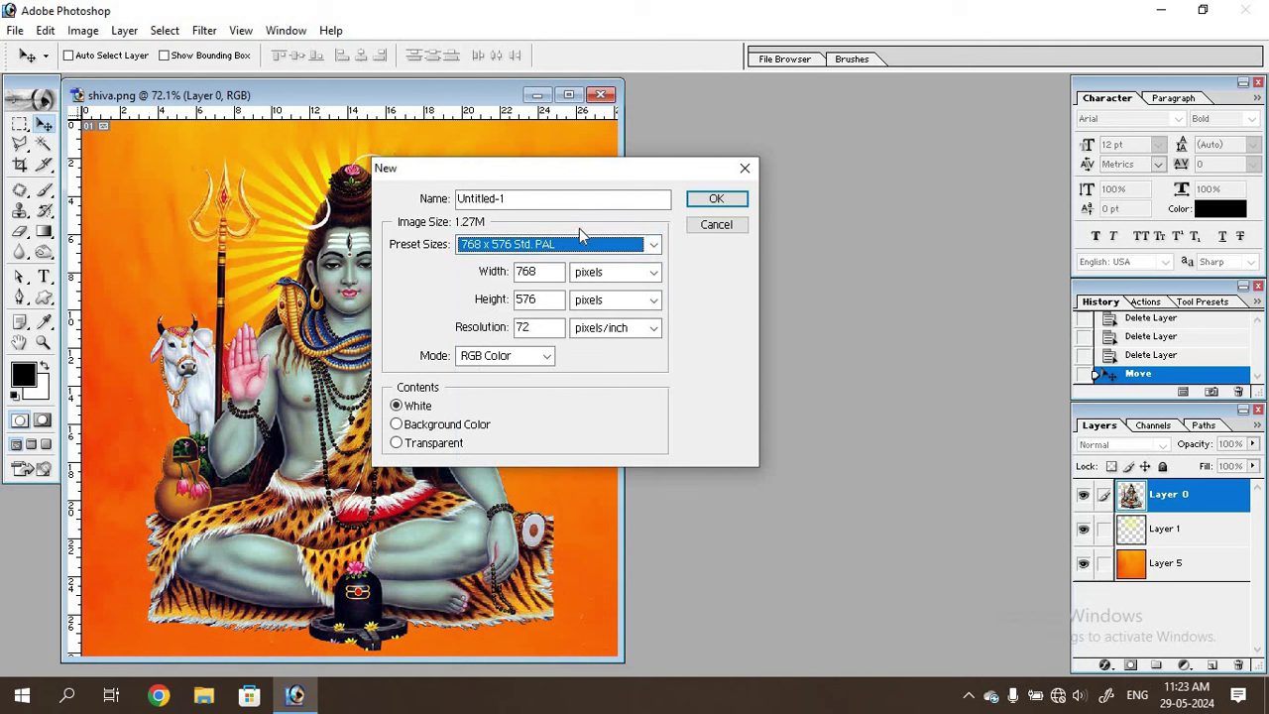
pyautogui.click(712, 199)
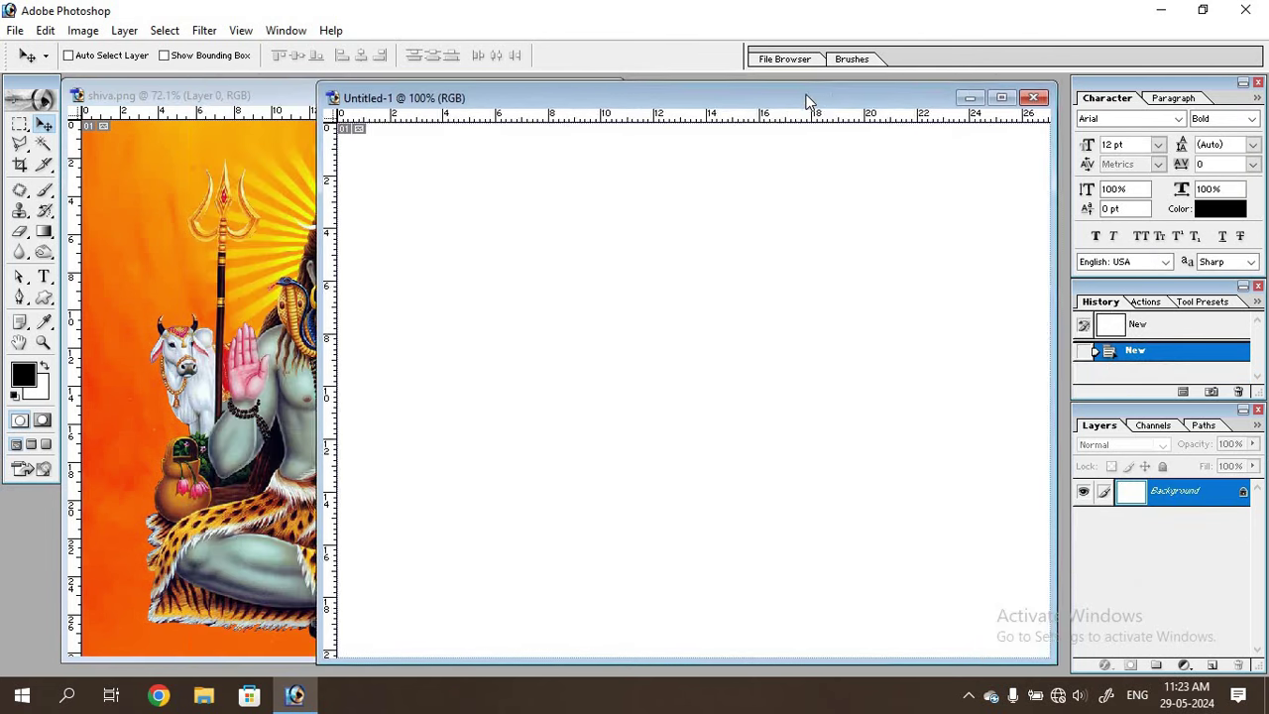
pyautogui.moveTo(676, 94); pyautogui.dragTo(809, 99)
# Step: Delete the rays layer Layer 1 from shiva.png
pyautogui.click(248, 95)
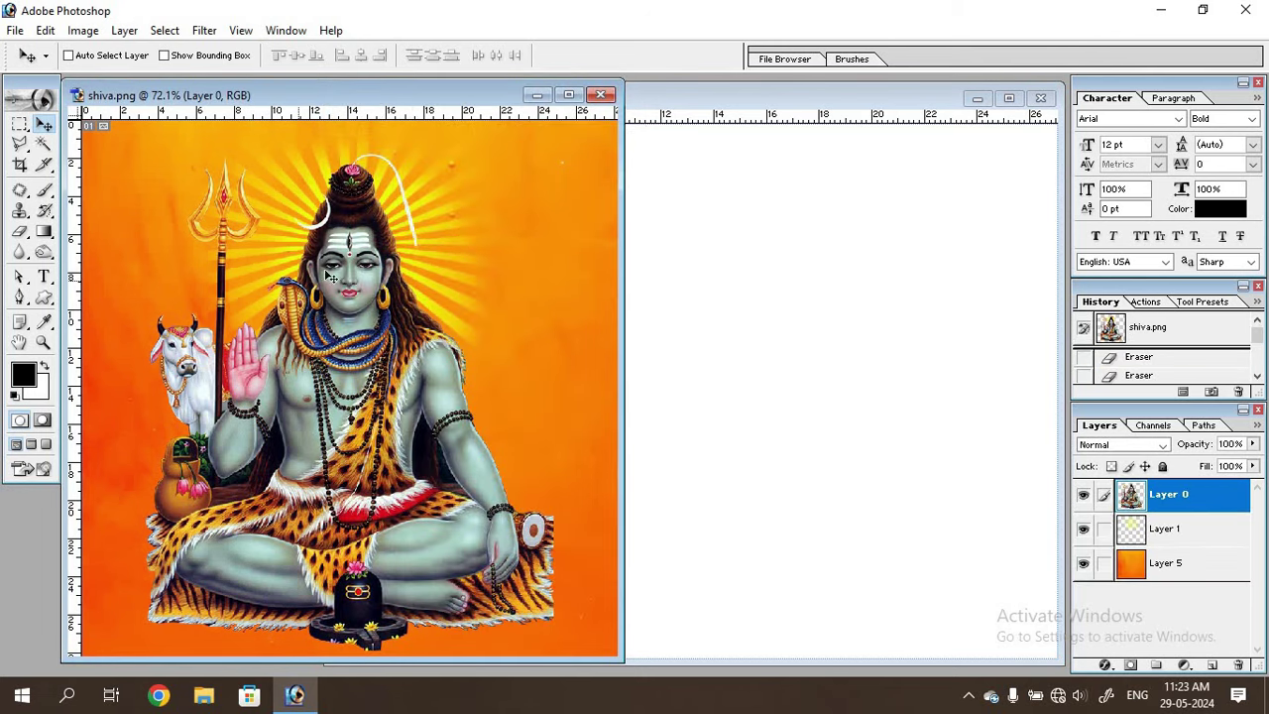
pyautogui.click(1157, 534)
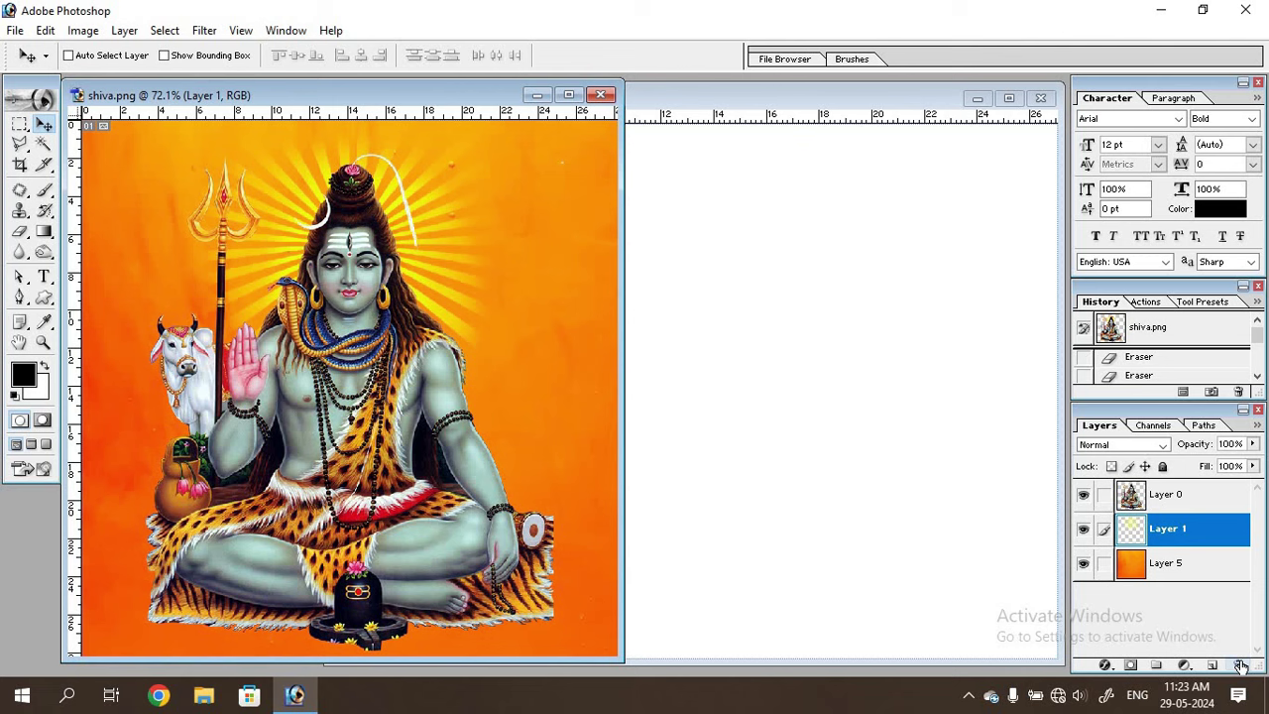
pyautogui.click(1238, 666)
pyautogui.click(600, 274)
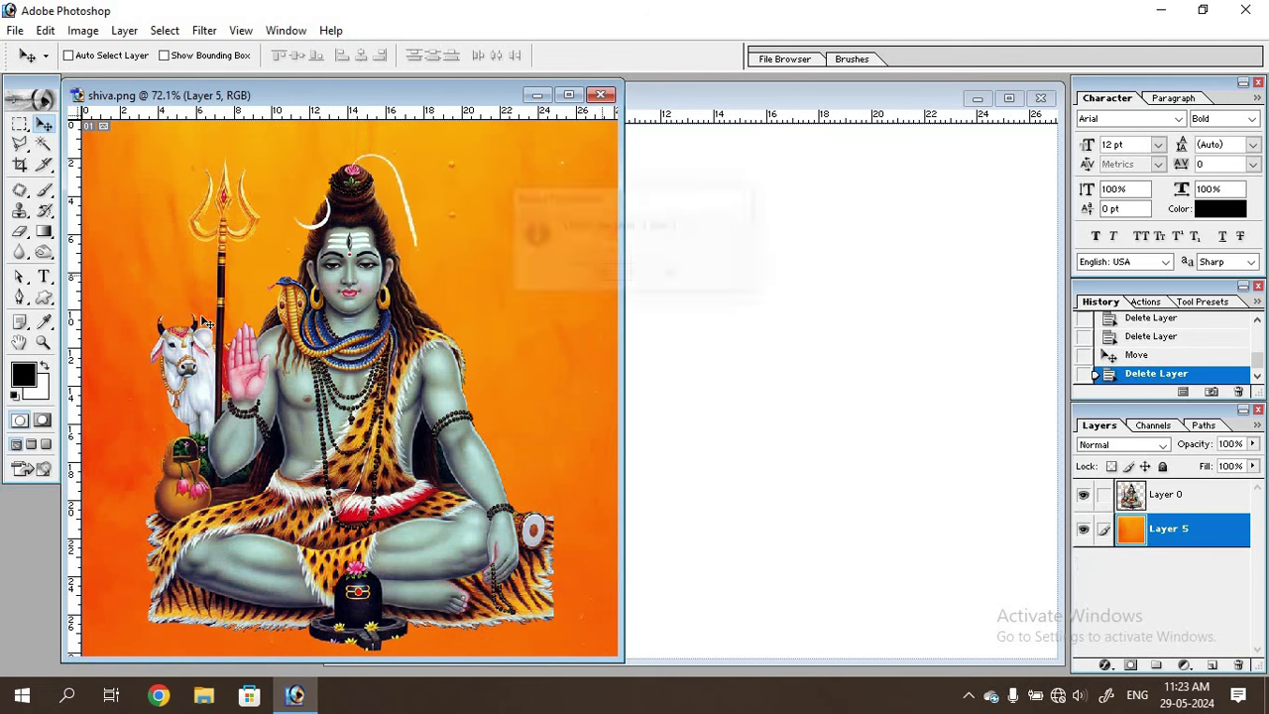
# Step: Bring Untitled-1 to the front, nudge it left and enlarge its window slightly
pyautogui.click(894, 256)
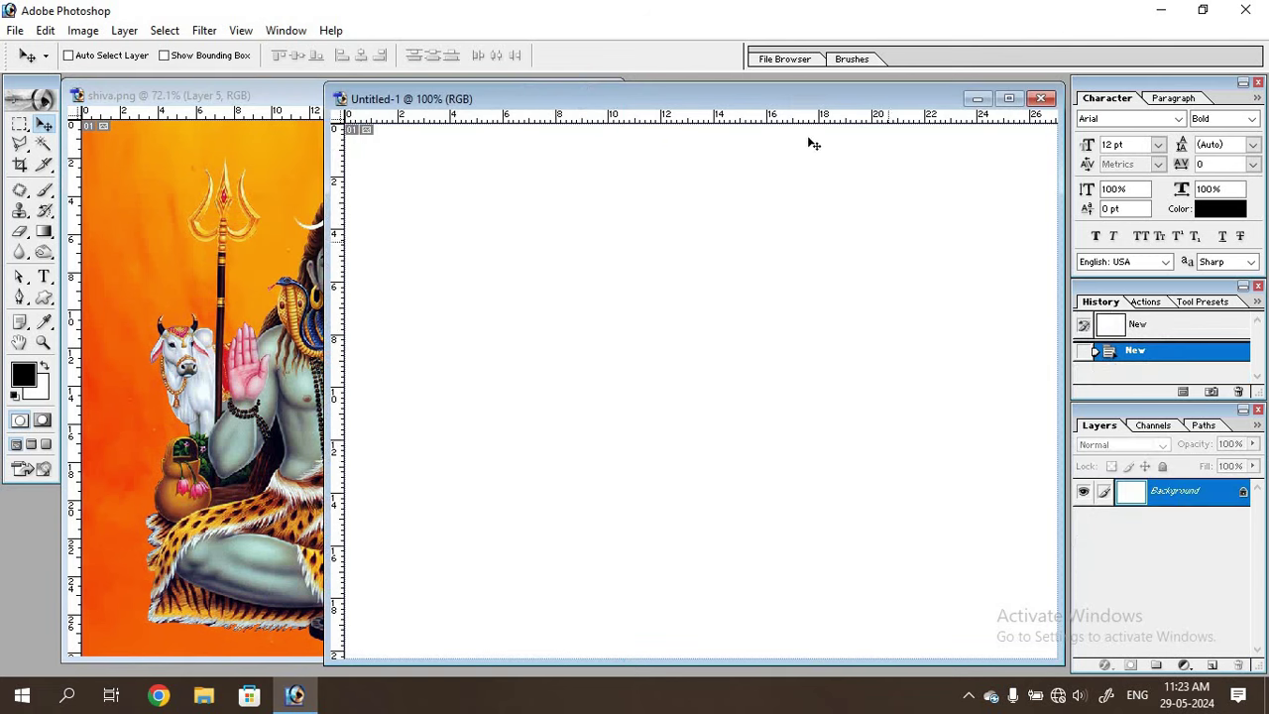
pyautogui.moveTo(779, 92); pyautogui.dragTo(732, 85)
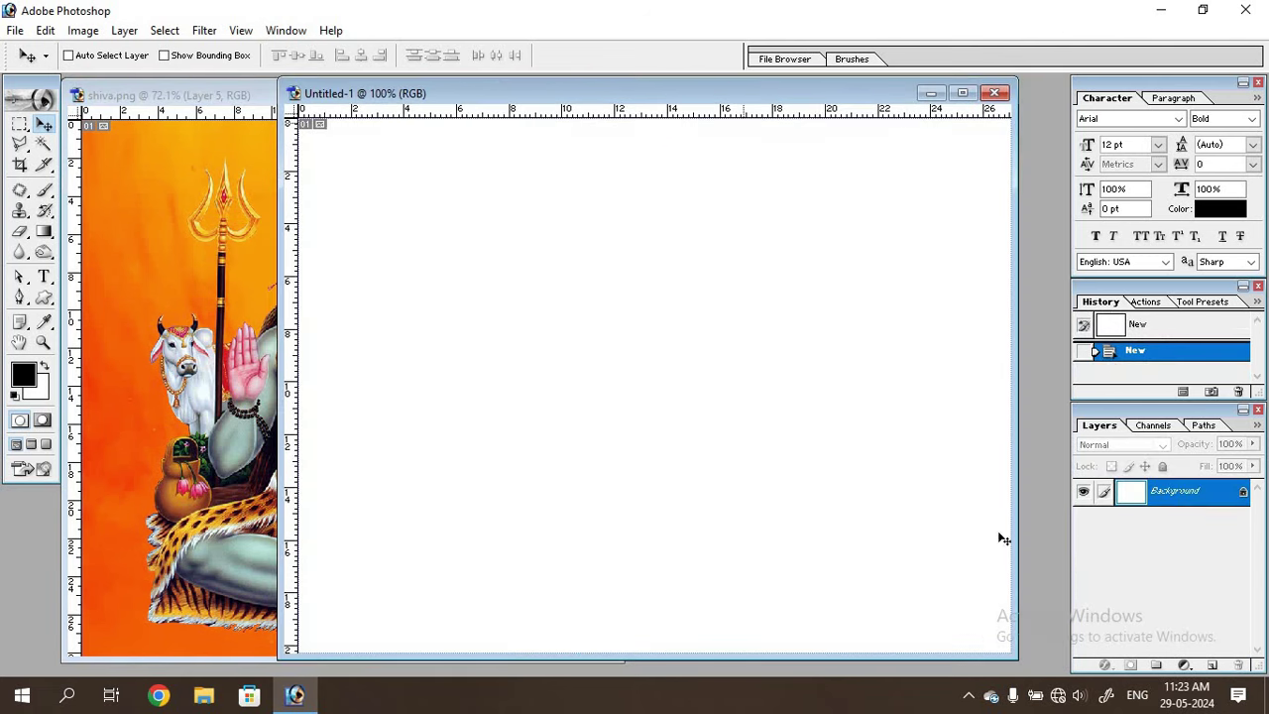
pyautogui.moveTo(1015, 658); pyautogui.dragTo(1045, 671)
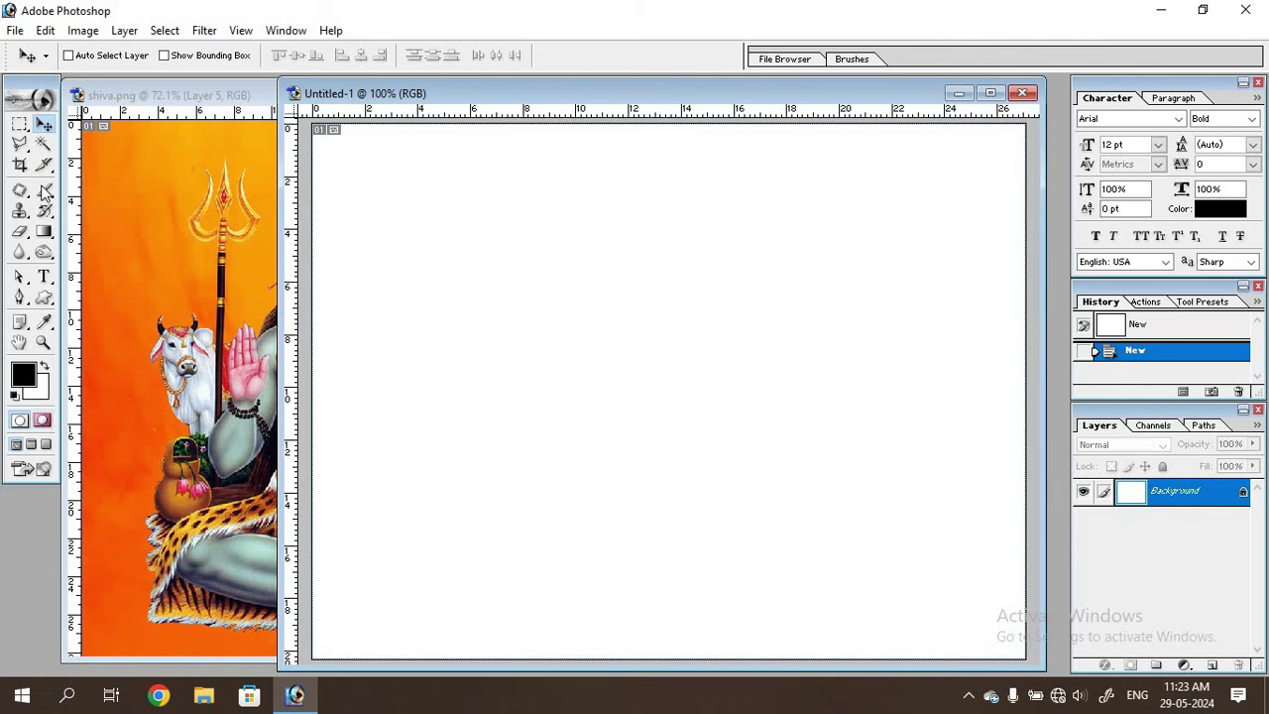
# Step: Activate the Gradient Tool, after briefly trying the Paint Bucket
pyautogui.click(44, 234)
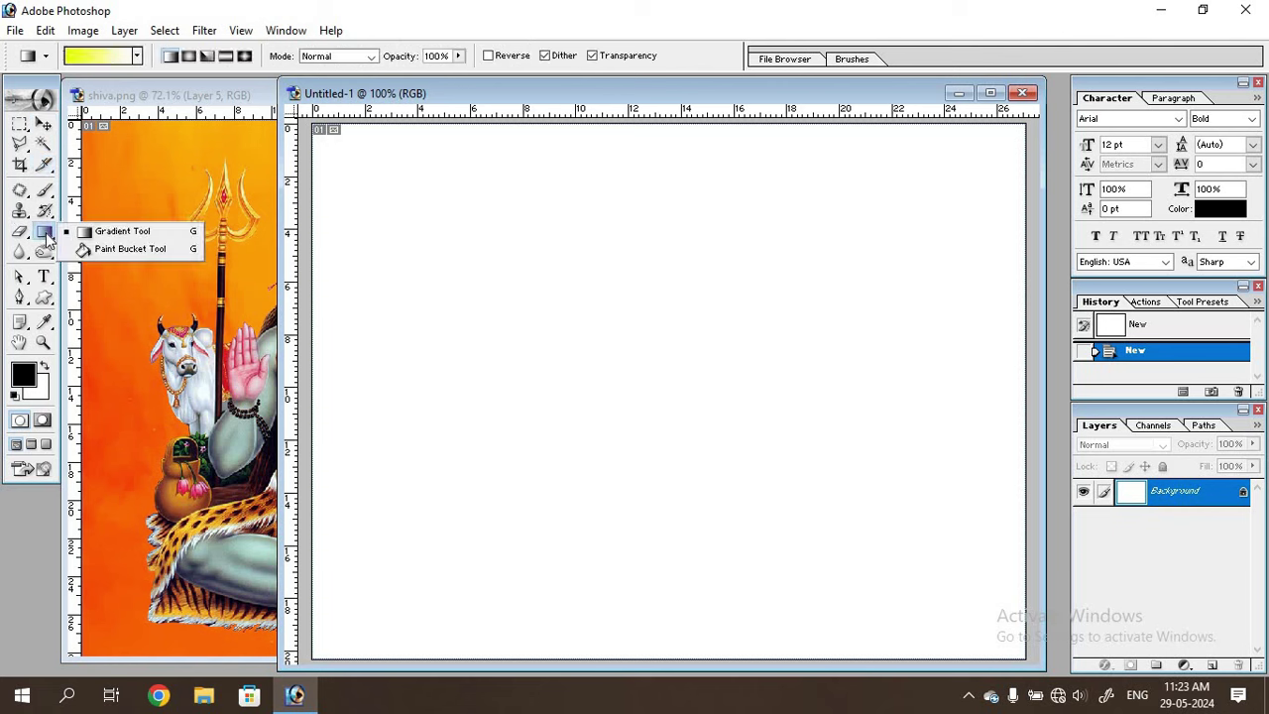
pyautogui.click(102, 252)
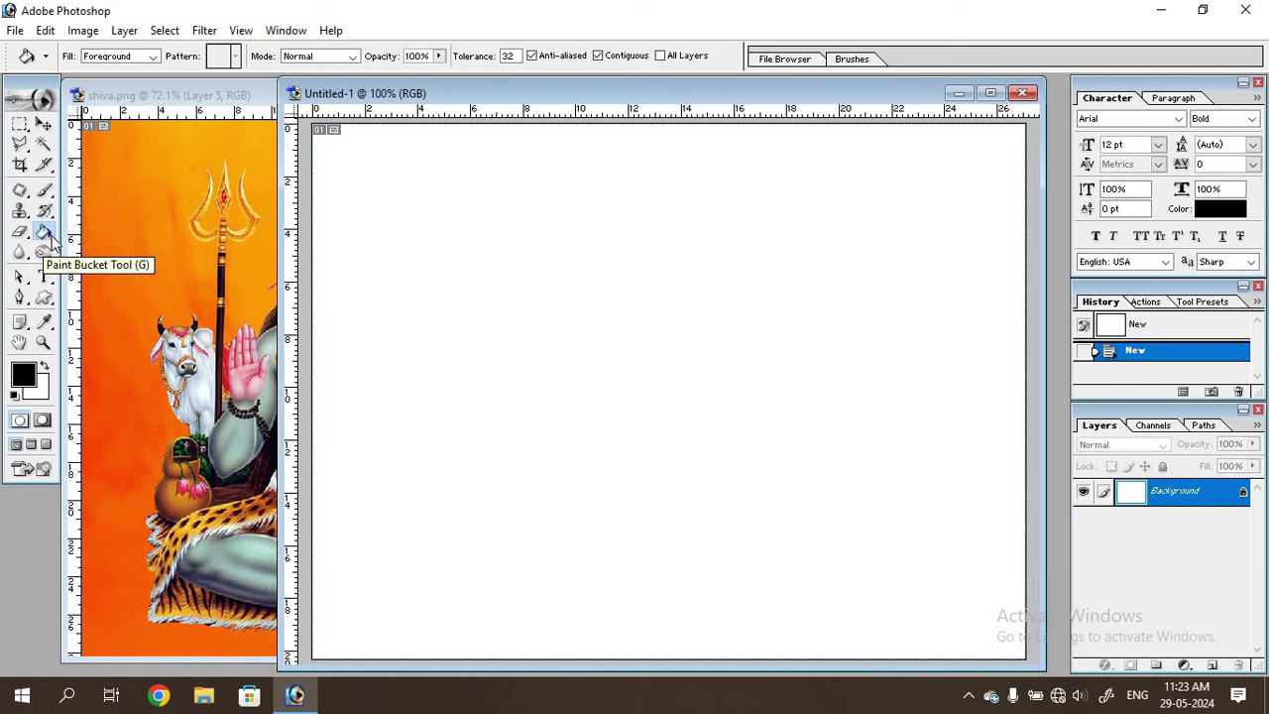
pyautogui.rightClick(51, 238)
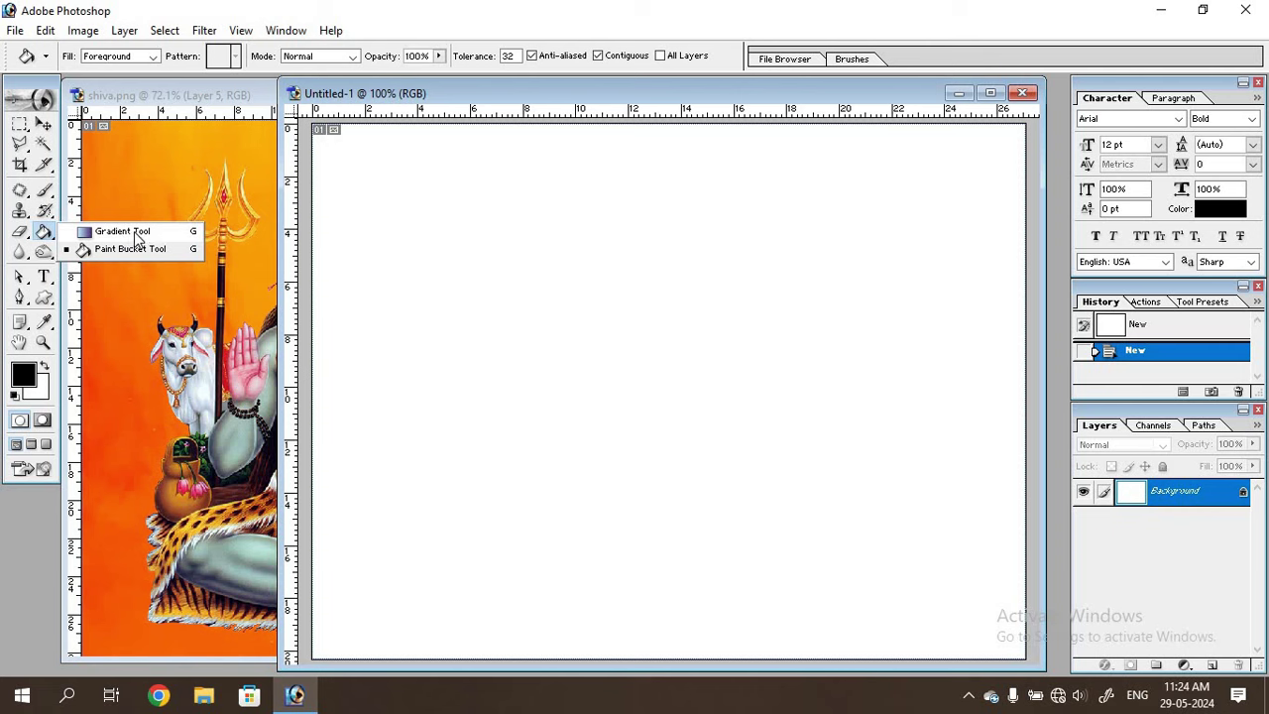
pyautogui.click(88, 234)
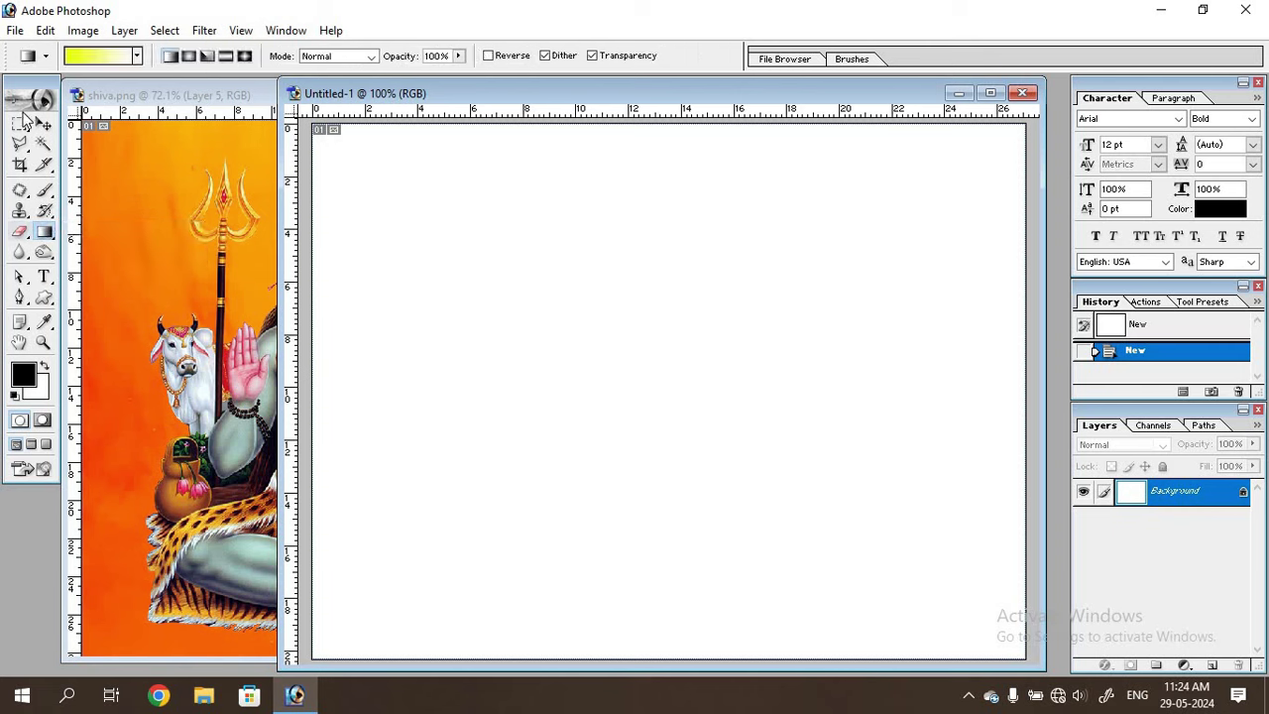
# Step: Make a Foreground to Background gradient with its left stop set to yellow FFFC00
pyautogui.click(92, 61)
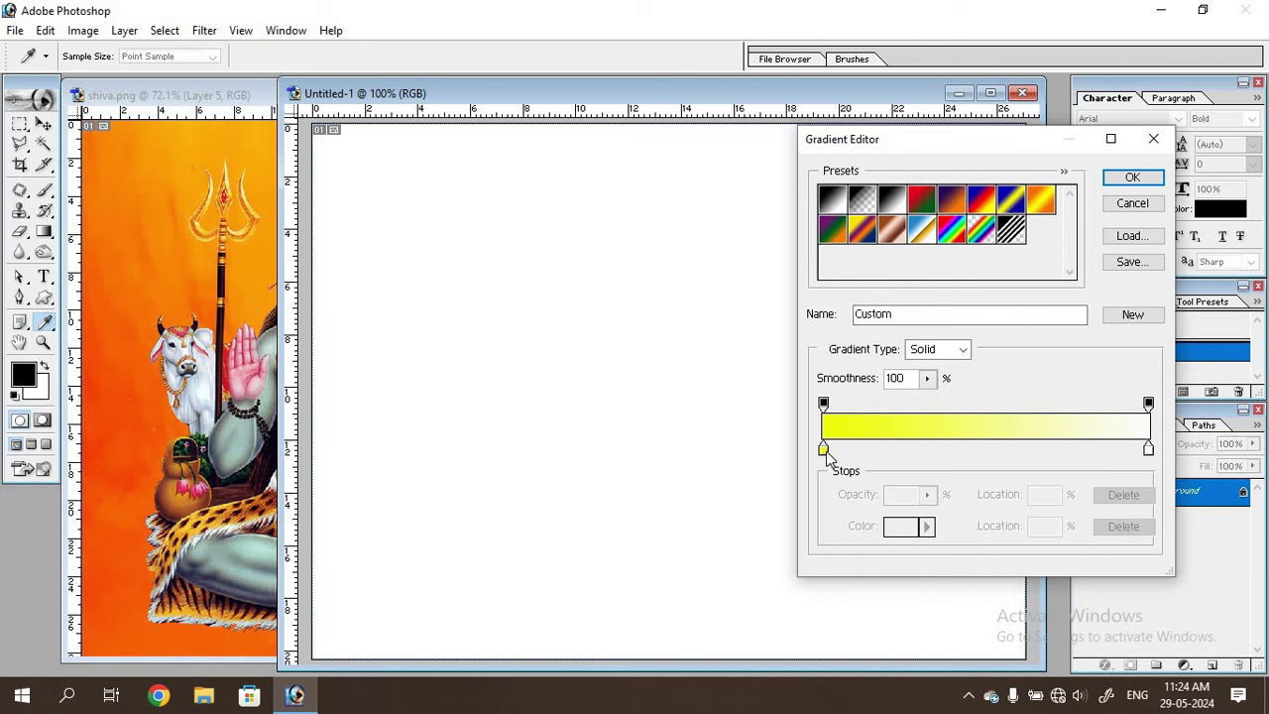
pyautogui.click(830, 201)
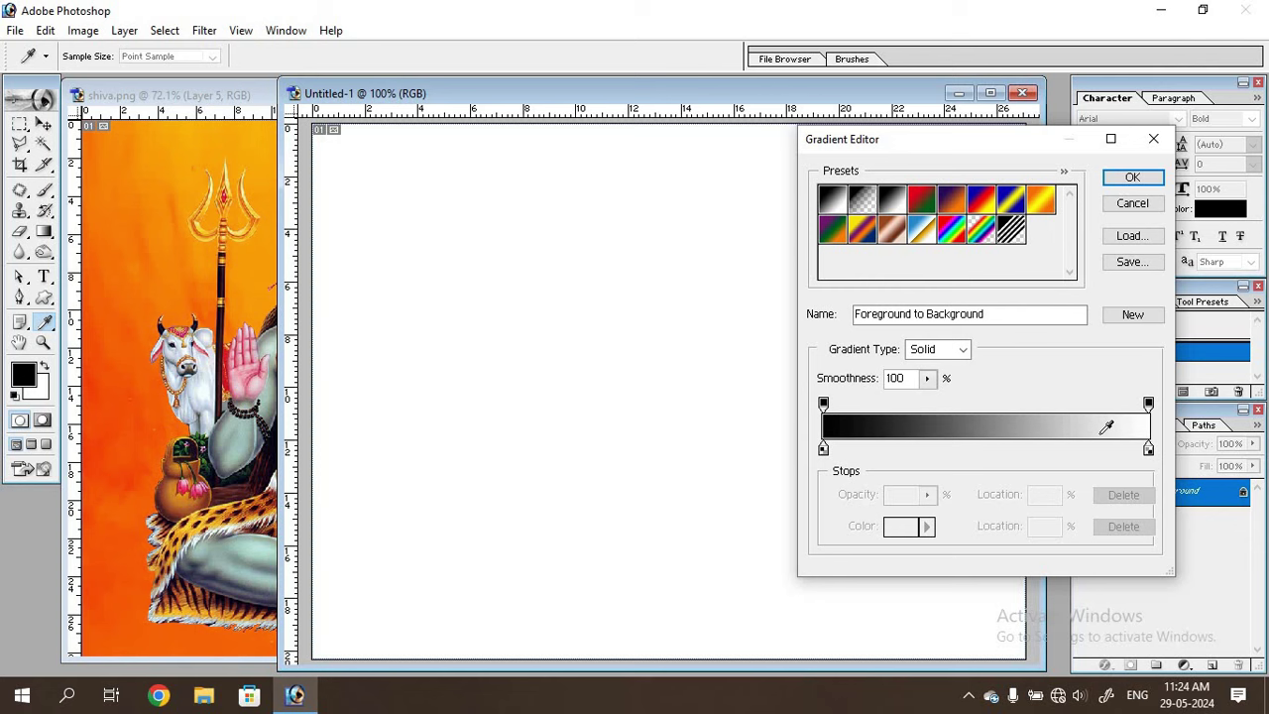
pyautogui.doubleClick(823, 451)
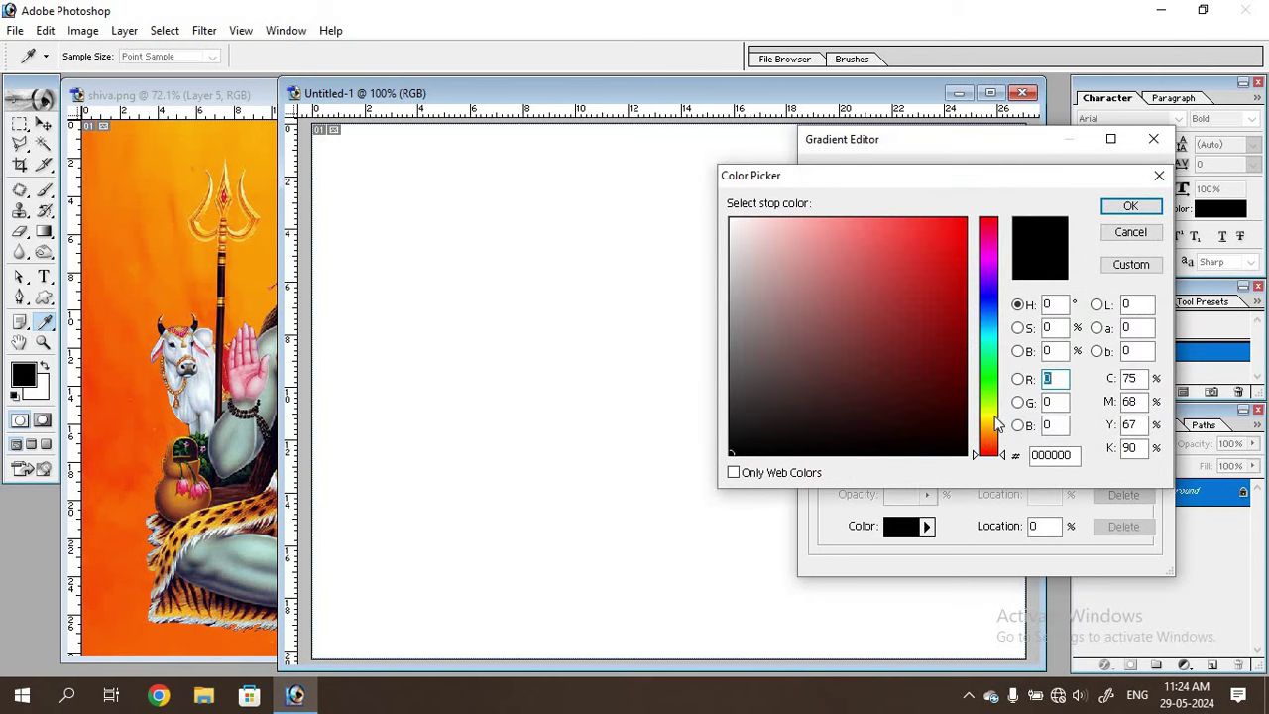
pyautogui.click(995, 416)
pyautogui.click(964, 221)
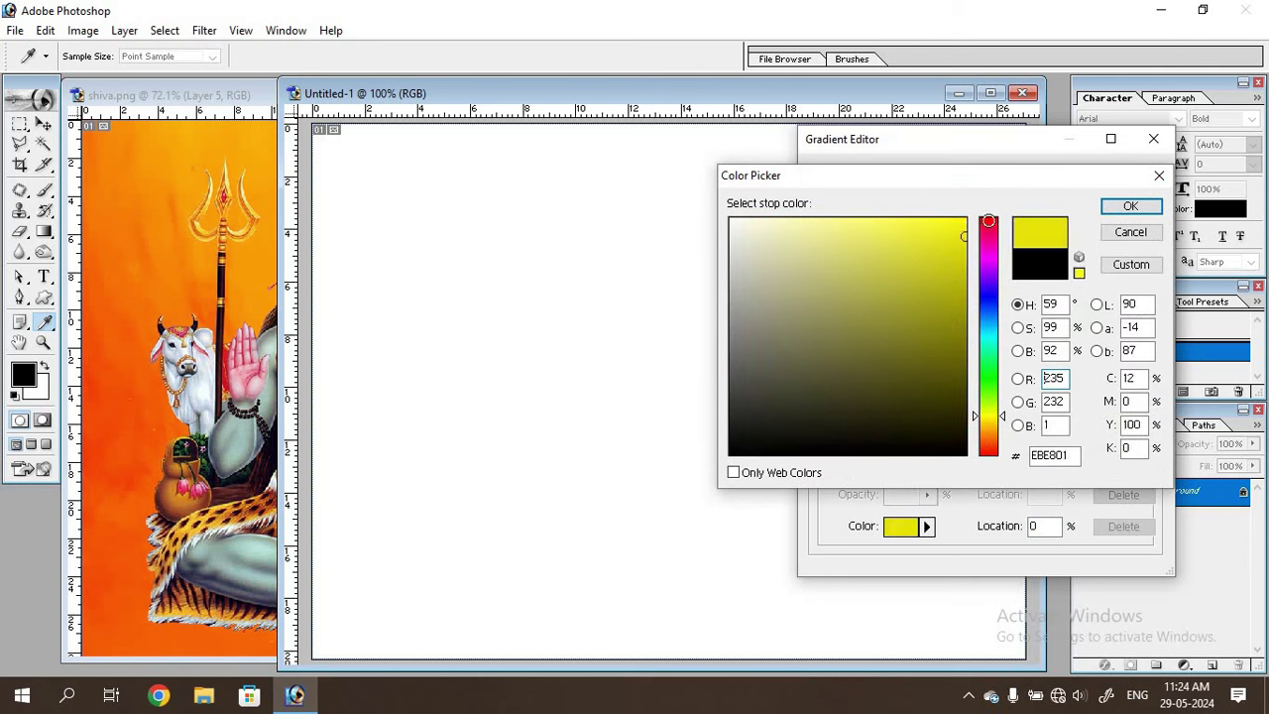
pyautogui.click(1131, 206)
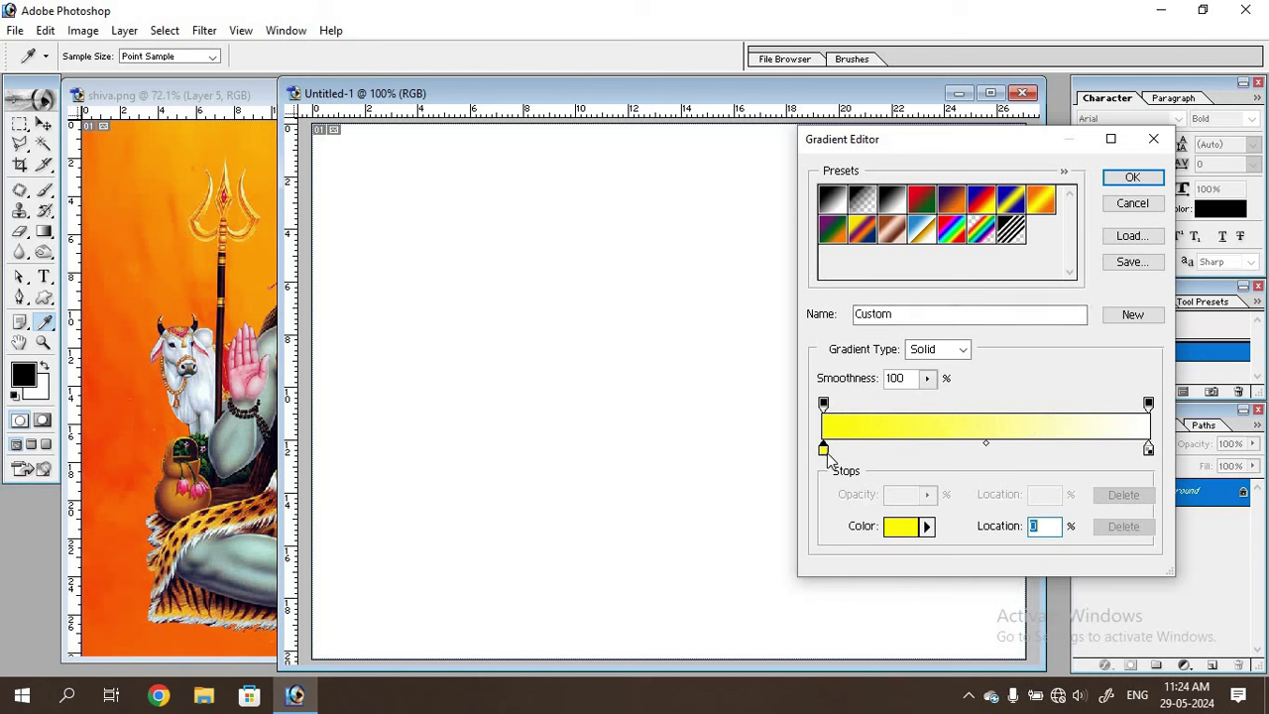
pyautogui.click(1133, 178)
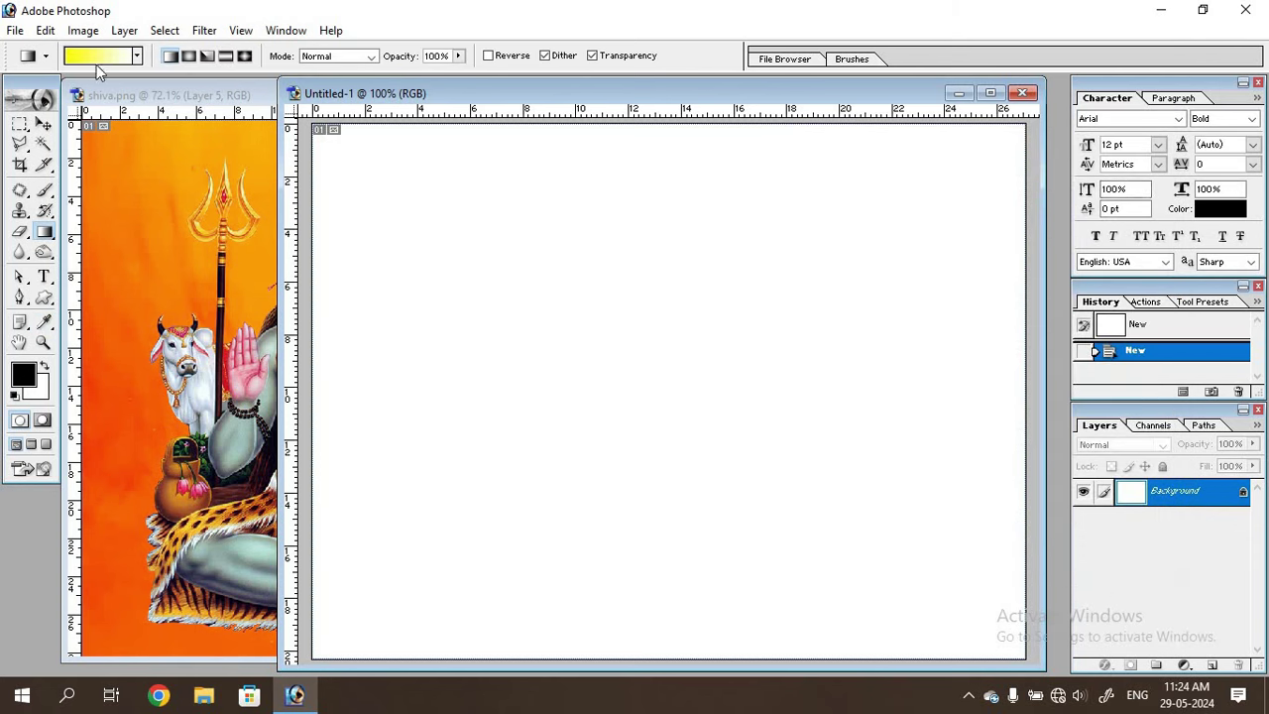
# Step: Try the radial gradient style, then return to the linear style
pyautogui.click(191, 59)
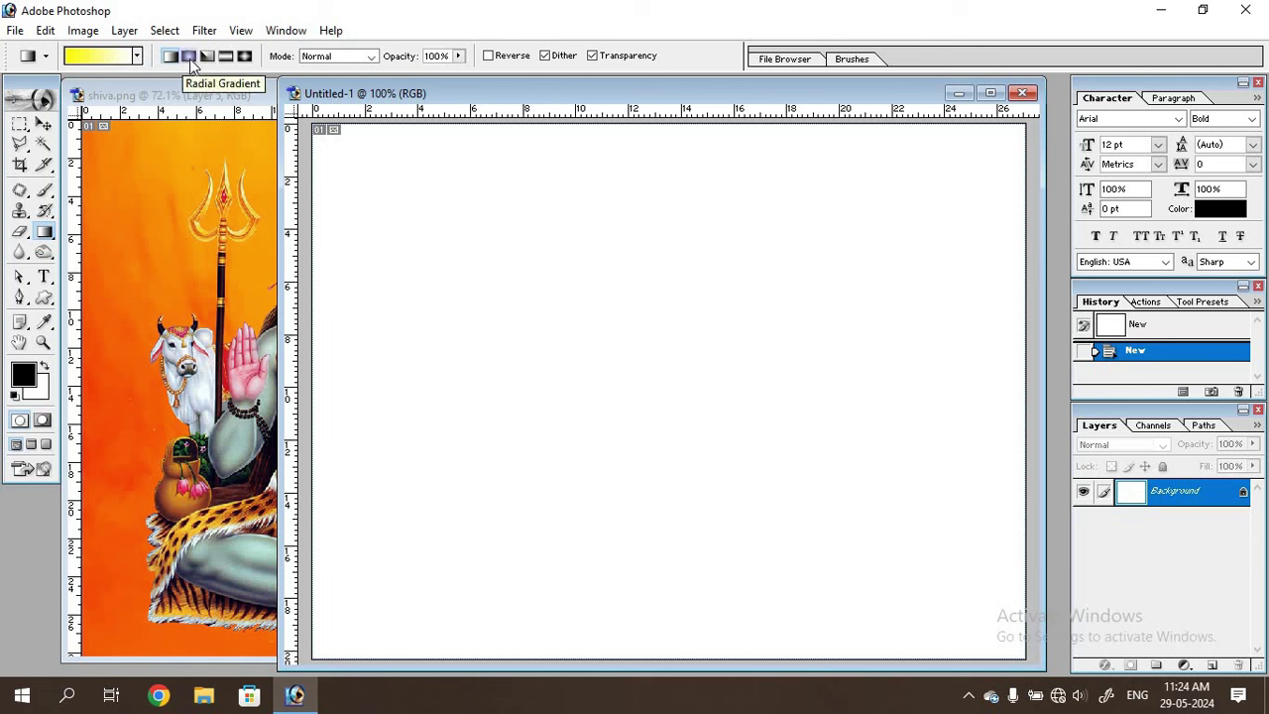
pyautogui.click(171, 58)
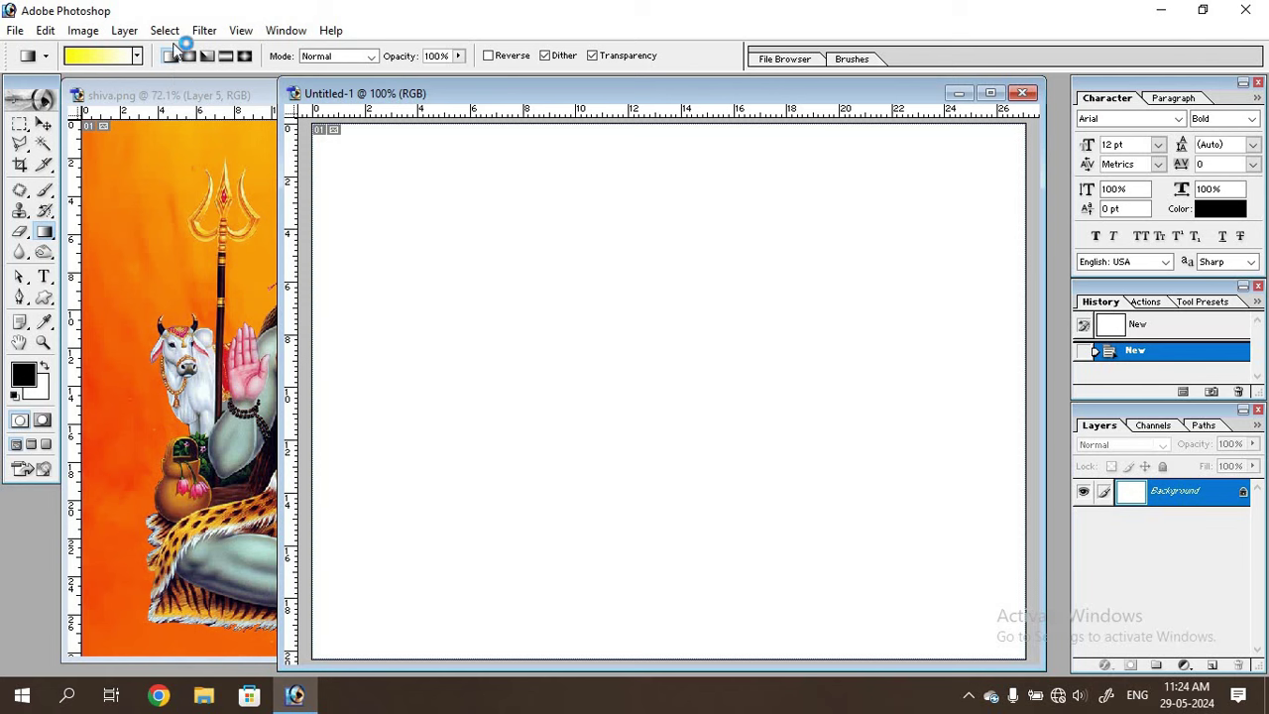
pyautogui.press('super+plus')
pyautogui.press('super+plus')
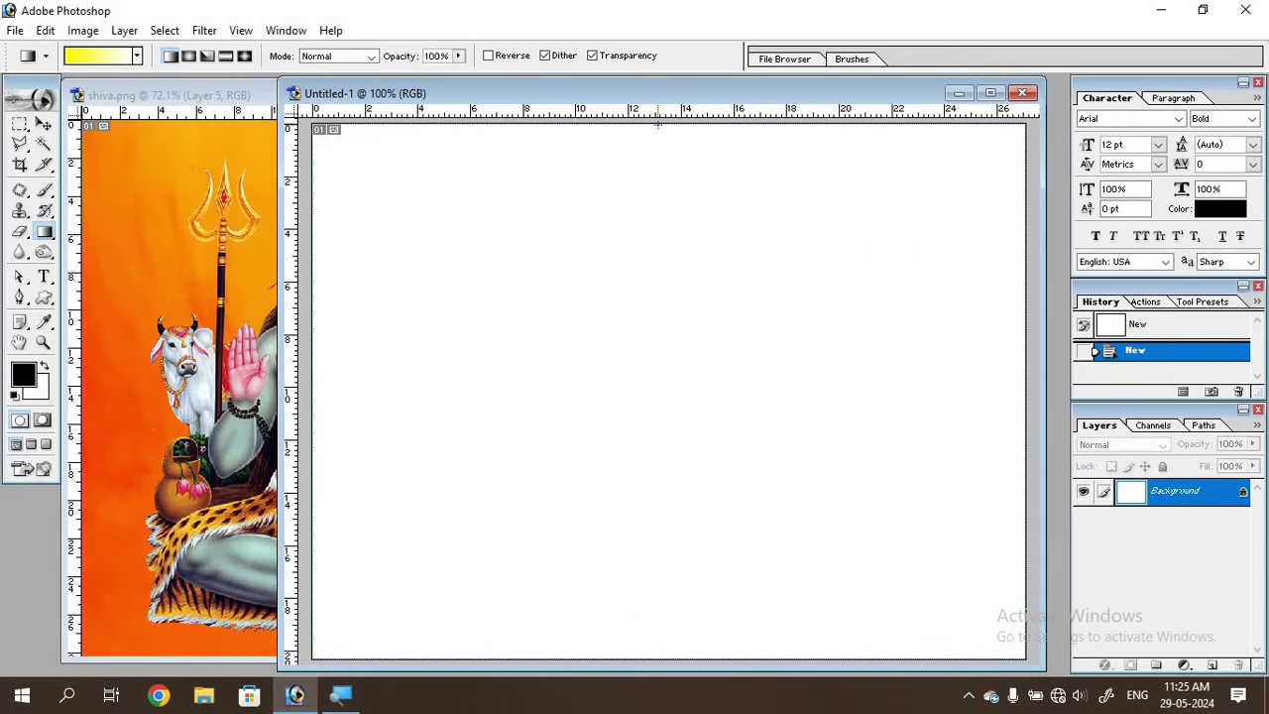
# Step: Fill Untitled-1 with a top-to-bottom yellow-to-white linear gradient and reposition its window
pyautogui.moveTo(657, 195); pyautogui.dragTo(664, 654)
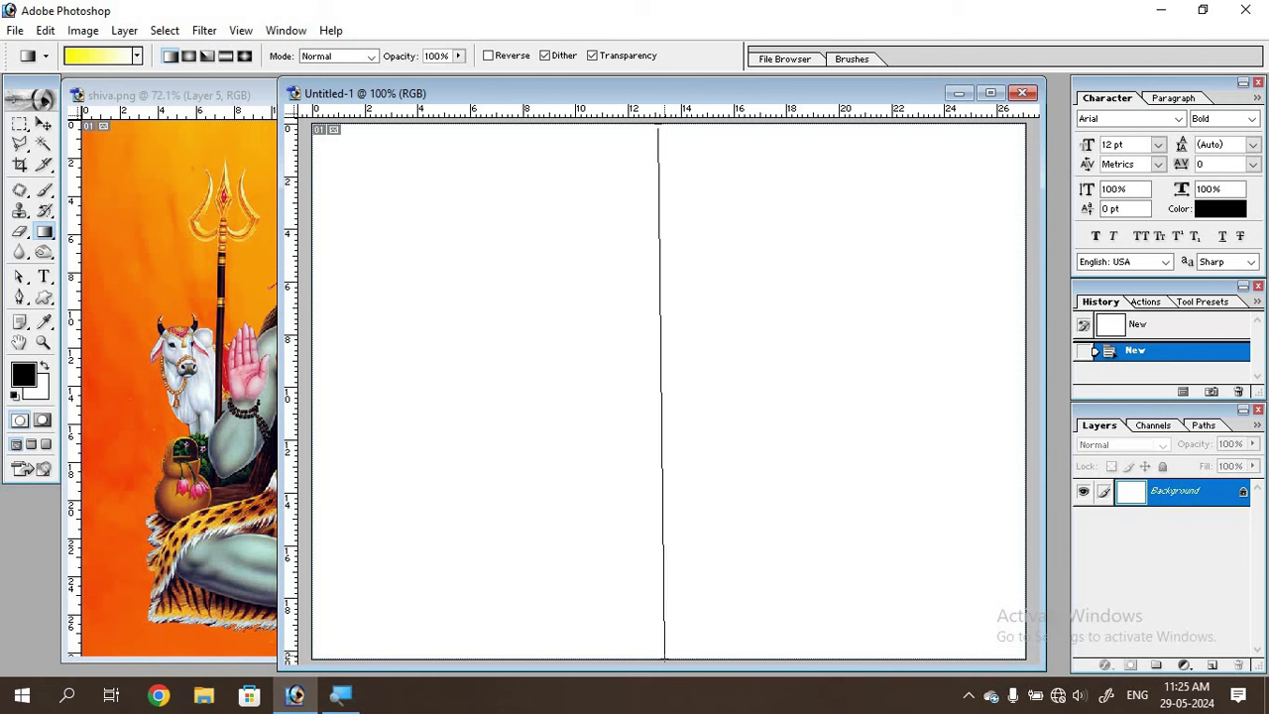
pyautogui.moveTo(664, 661); pyautogui.dragTo(660, 658)
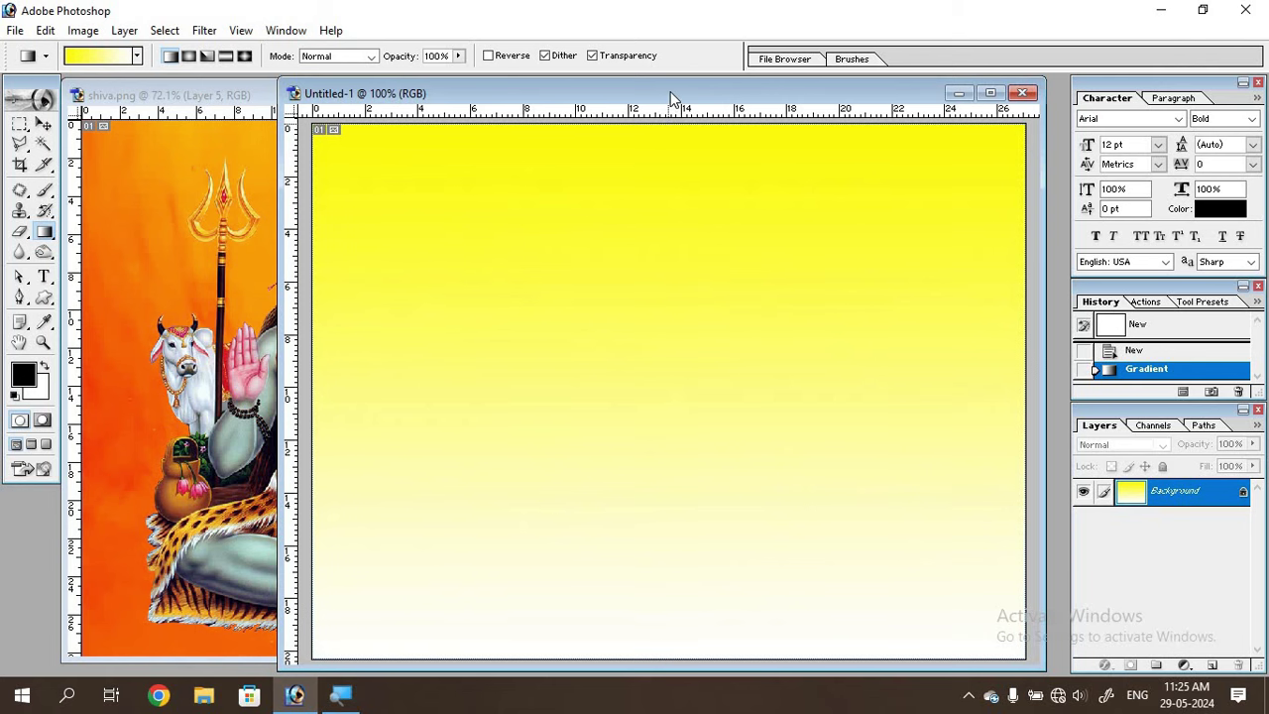
pyautogui.moveTo(670, 91); pyautogui.dragTo(492, 76)
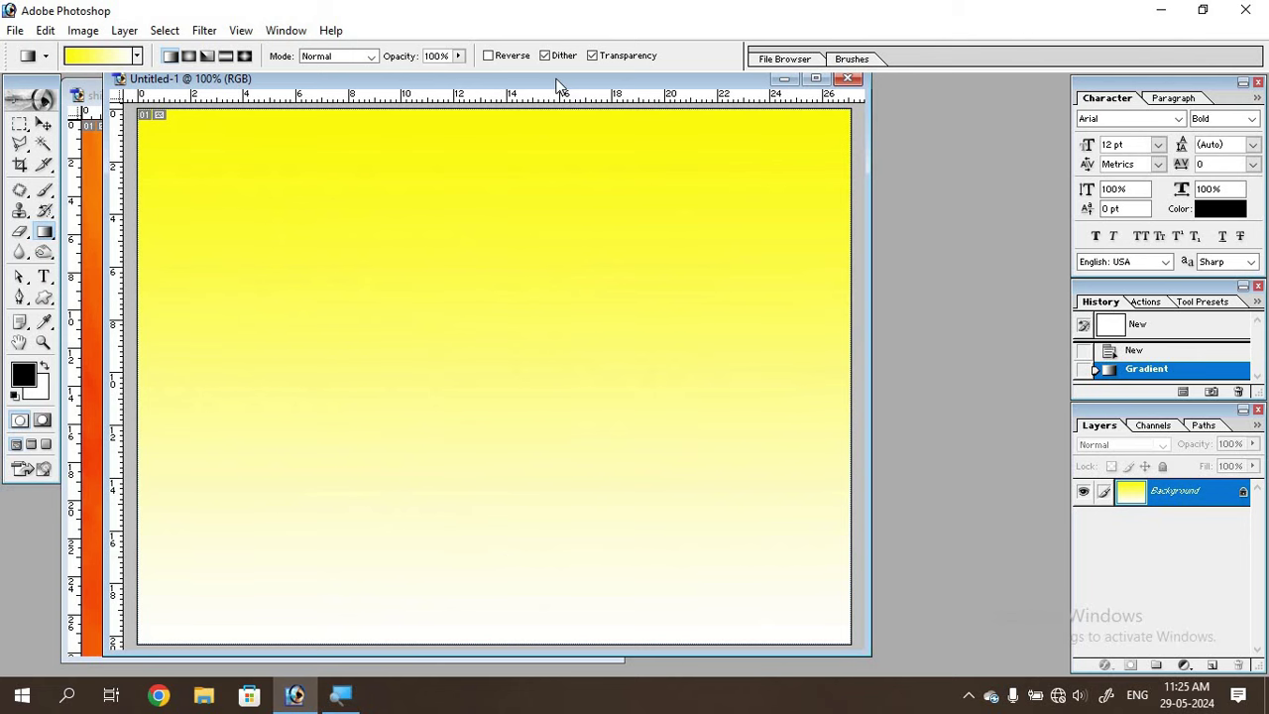
pyautogui.moveTo(556, 79); pyautogui.dragTo(645, 88)
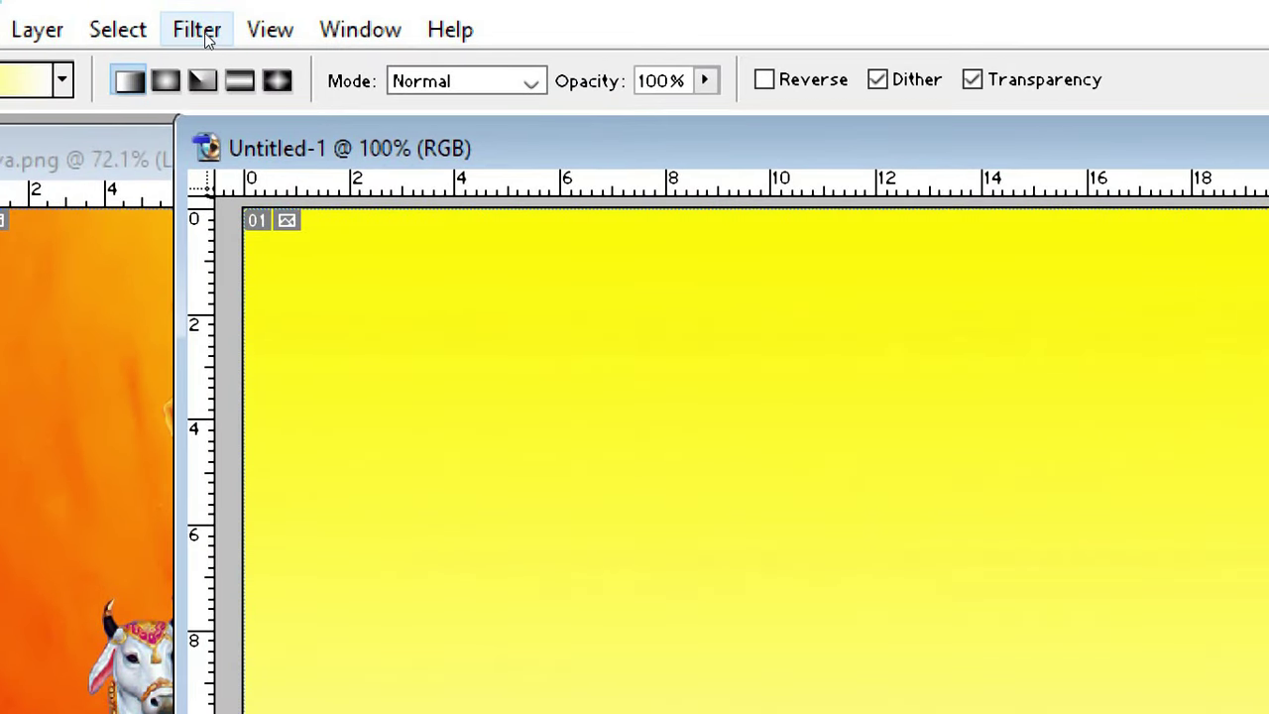
# Step: Open the Filter > Distort > Wave dialog using the keyboard
pyautogui.click(207, 38)
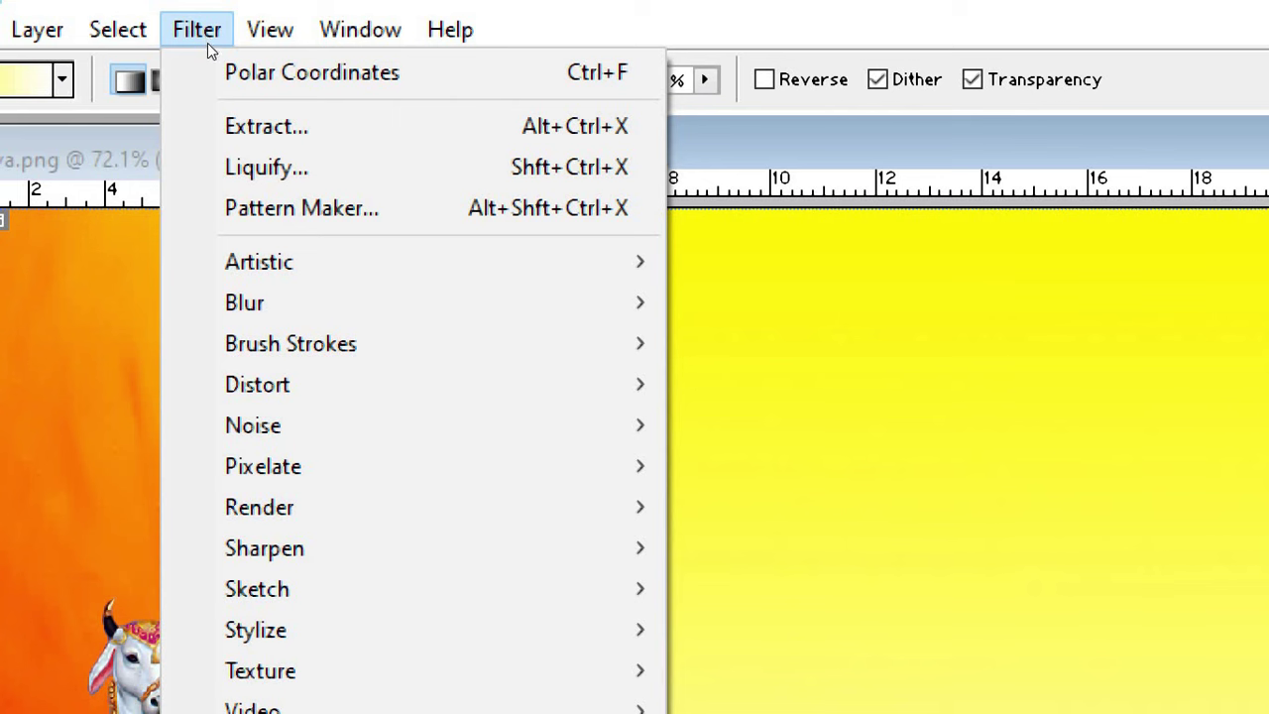
pyautogui.press('Down')
pyautogui.press('Down')
pyautogui.press('Down')
pyautogui.press('Down')
pyautogui.press('Down')
pyautogui.press('Down')
pyautogui.press('Down')
pyautogui.press('Down')
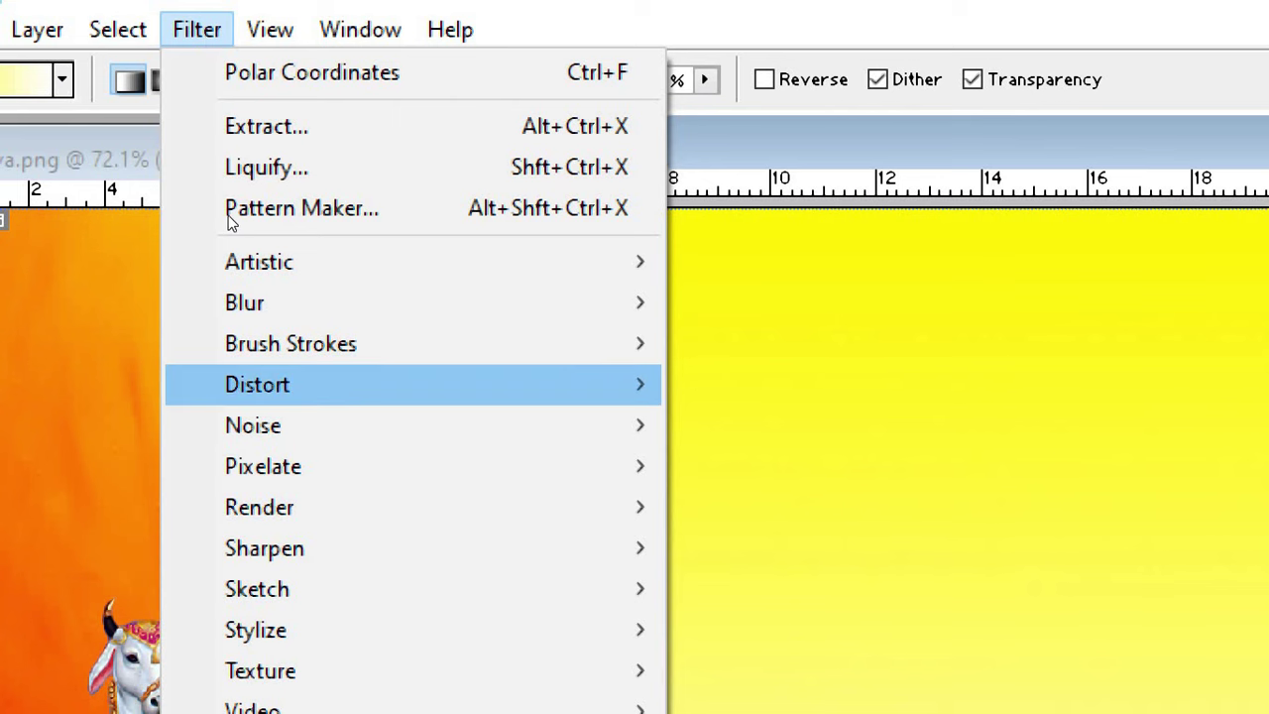
pyautogui.press('Right')
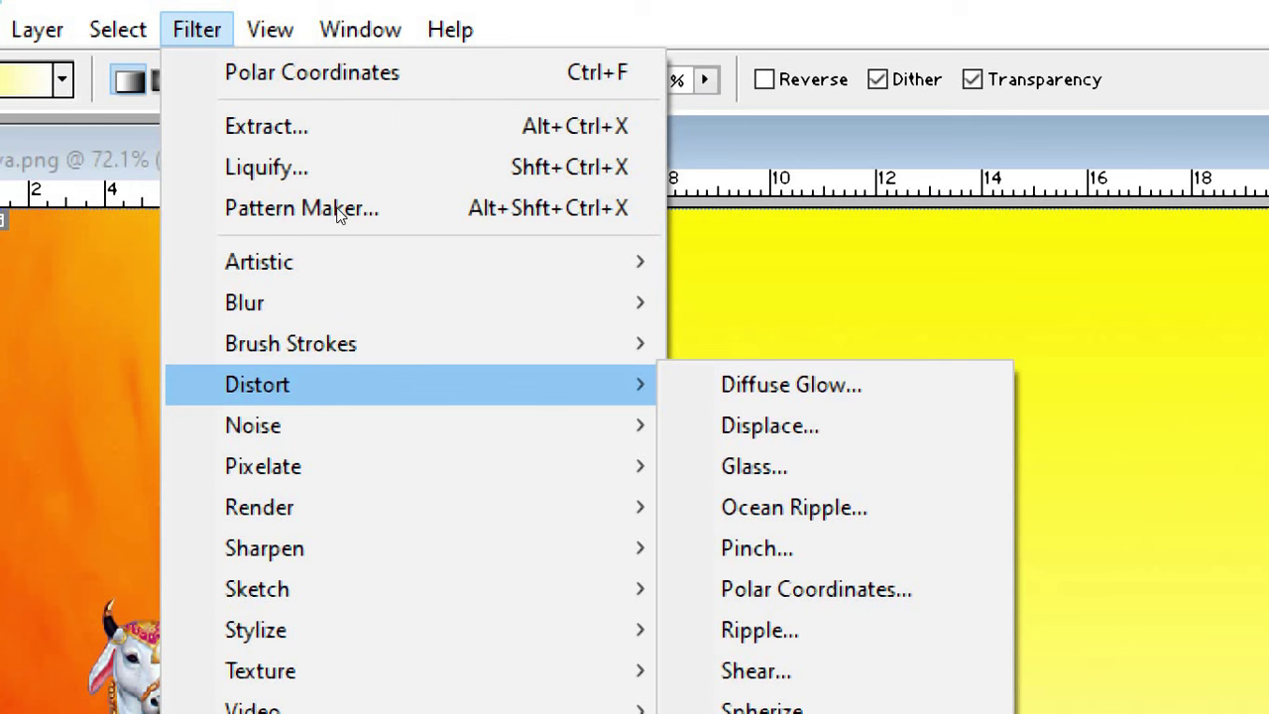
pyautogui.press('Right')
pyautogui.press('Down')
pyautogui.press('Down')
pyautogui.press('Down')
pyautogui.press('Down')
pyautogui.press('Down')
pyautogui.press('Down')
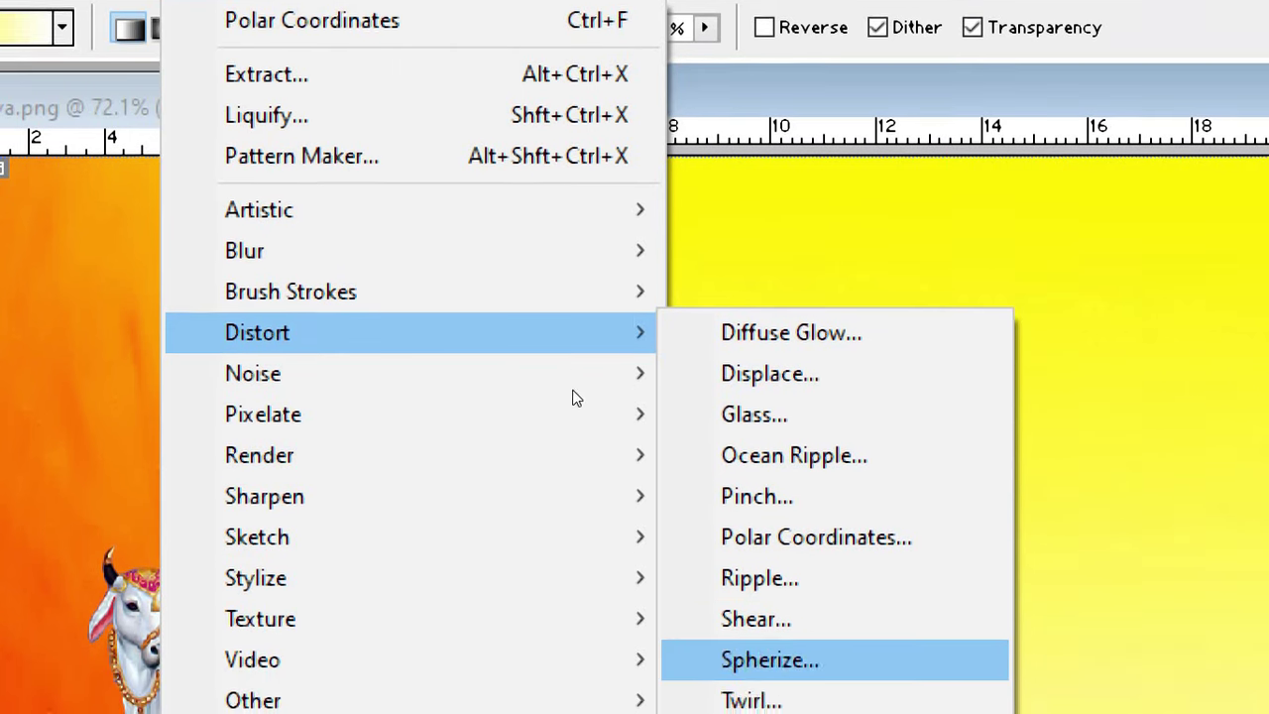
pyautogui.press('Down')
pyautogui.press('Down')
pyautogui.press('Down')
pyautogui.press('Up')
pyautogui.press('Up')
pyautogui.press('Up')
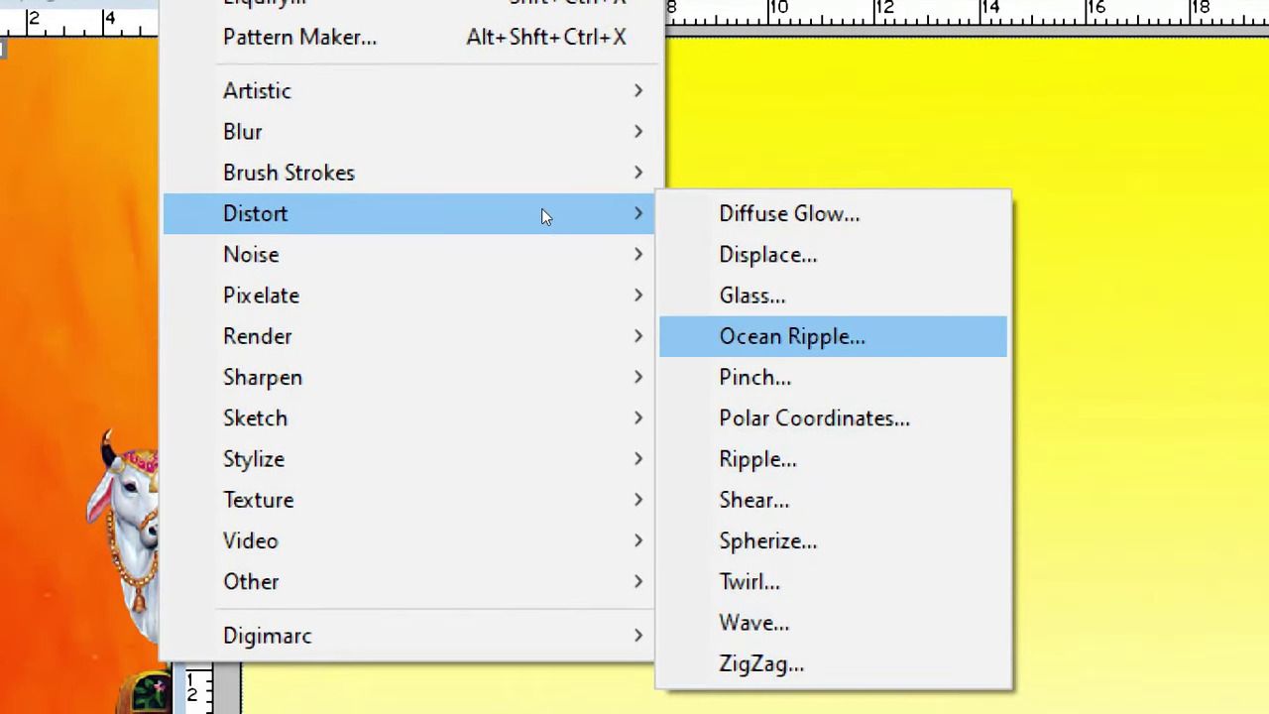
pyautogui.press('Up')
pyautogui.press('Up')
pyautogui.press('Up')
pyautogui.press('Down')
pyautogui.press('Down')
pyautogui.press('Down')
pyautogui.press('Down')
pyautogui.press('Down')
pyautogui.press('Down')
pyautogui.press('Down')
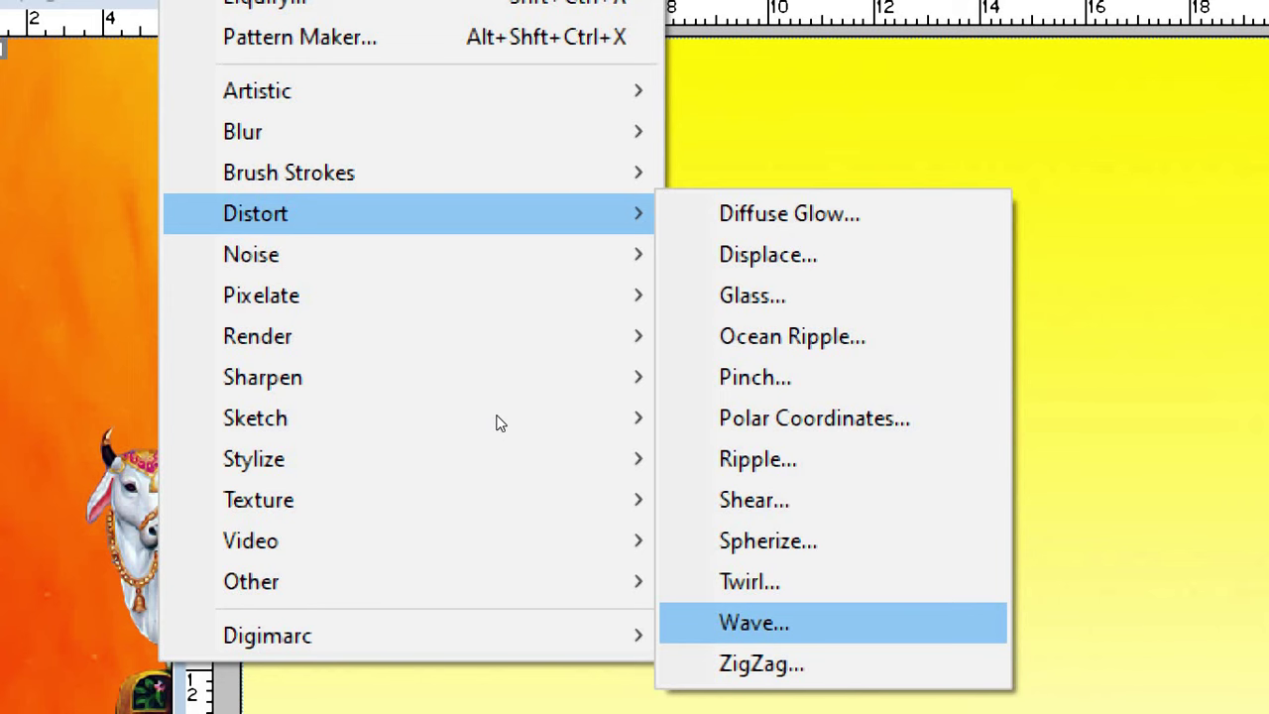
pyautogui.press('Return')
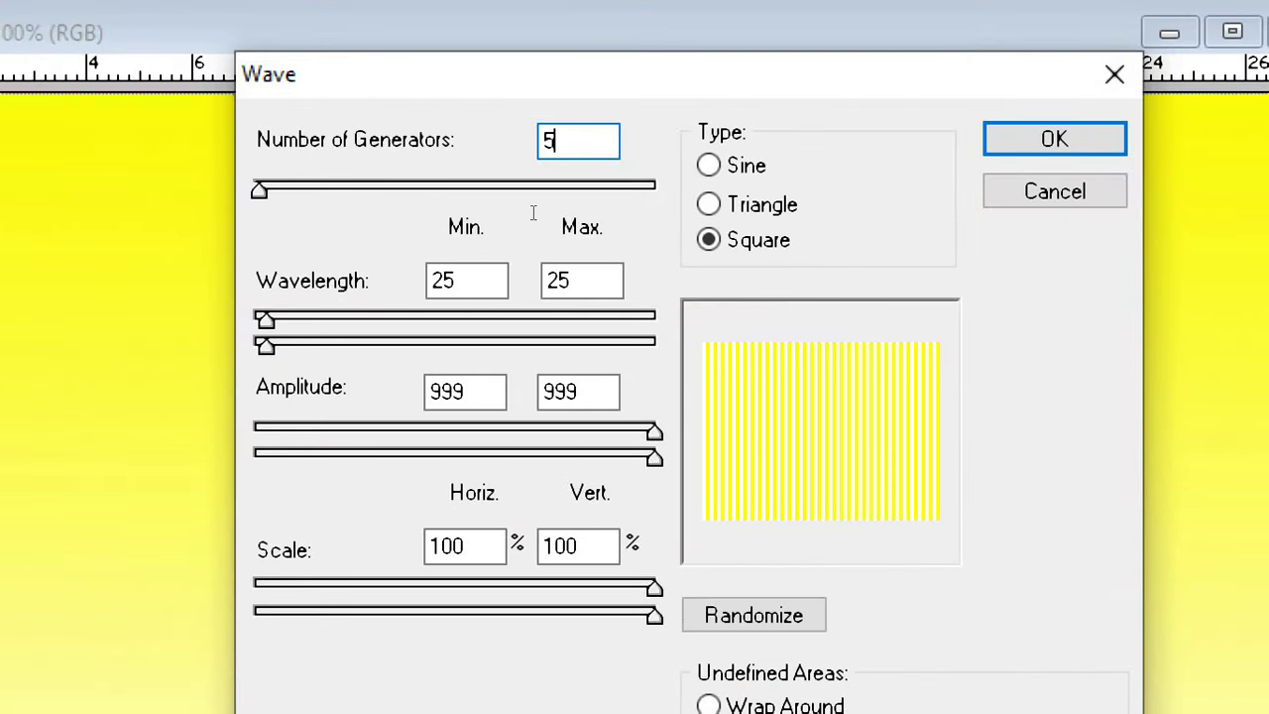
# Step: Apply Wave with 5 generators, wavelength 25, amplitude 999, scale 100, Square type
pyautogui.press('Tab')
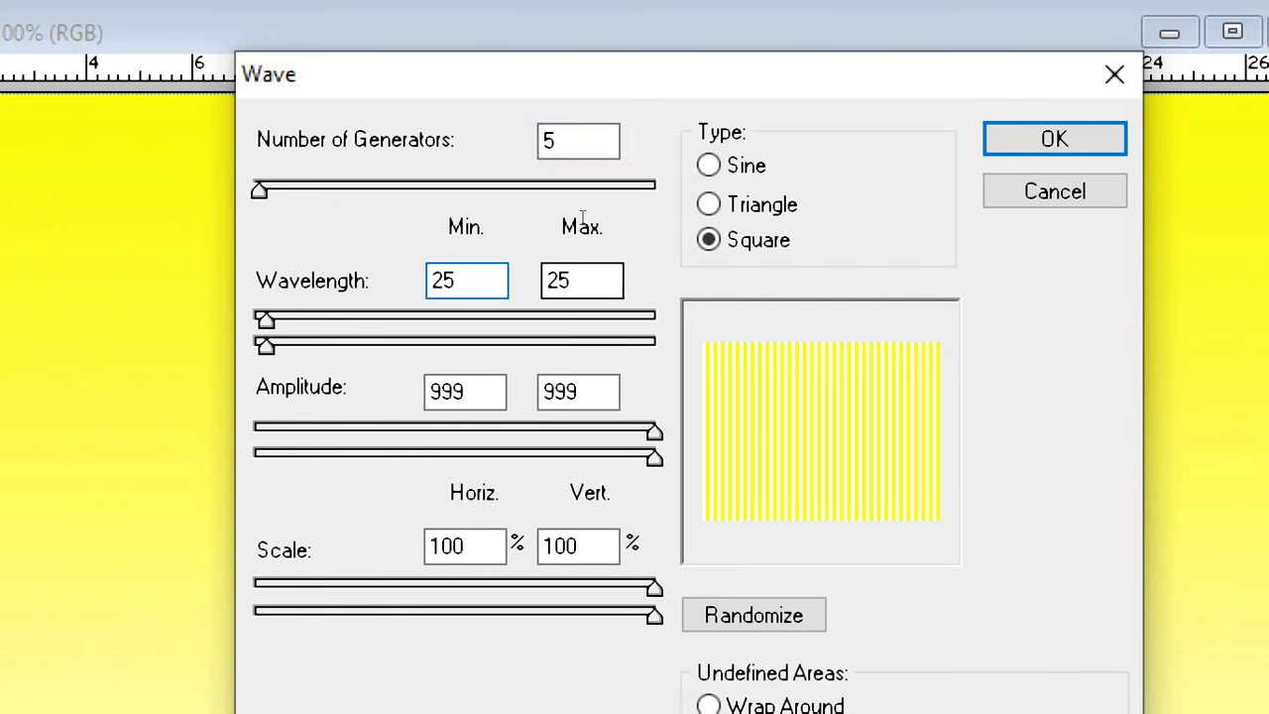
pyautogui.press('Tab')
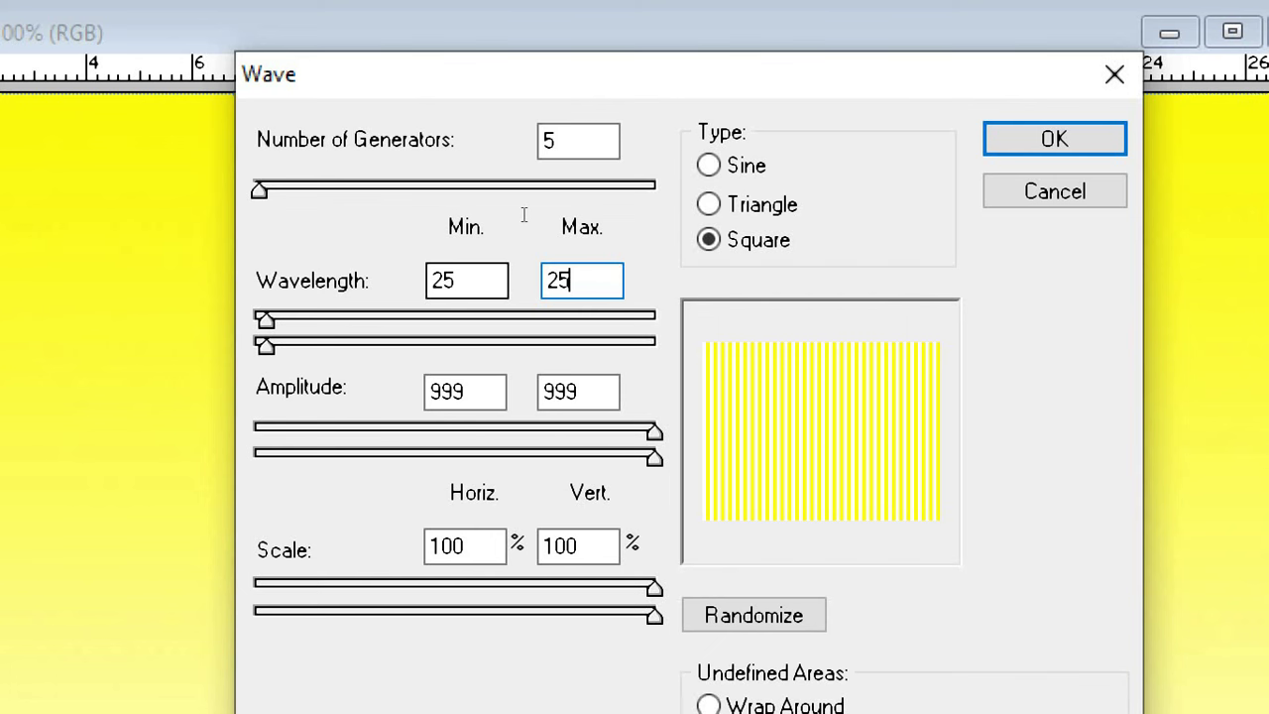
pyautogui.hotkey('shift', 'Tab')
pyautogui.press('Tab')
pyautogui.hotkey('shift', 'Left')
pyautogui.hotkey('shift', 'Left')
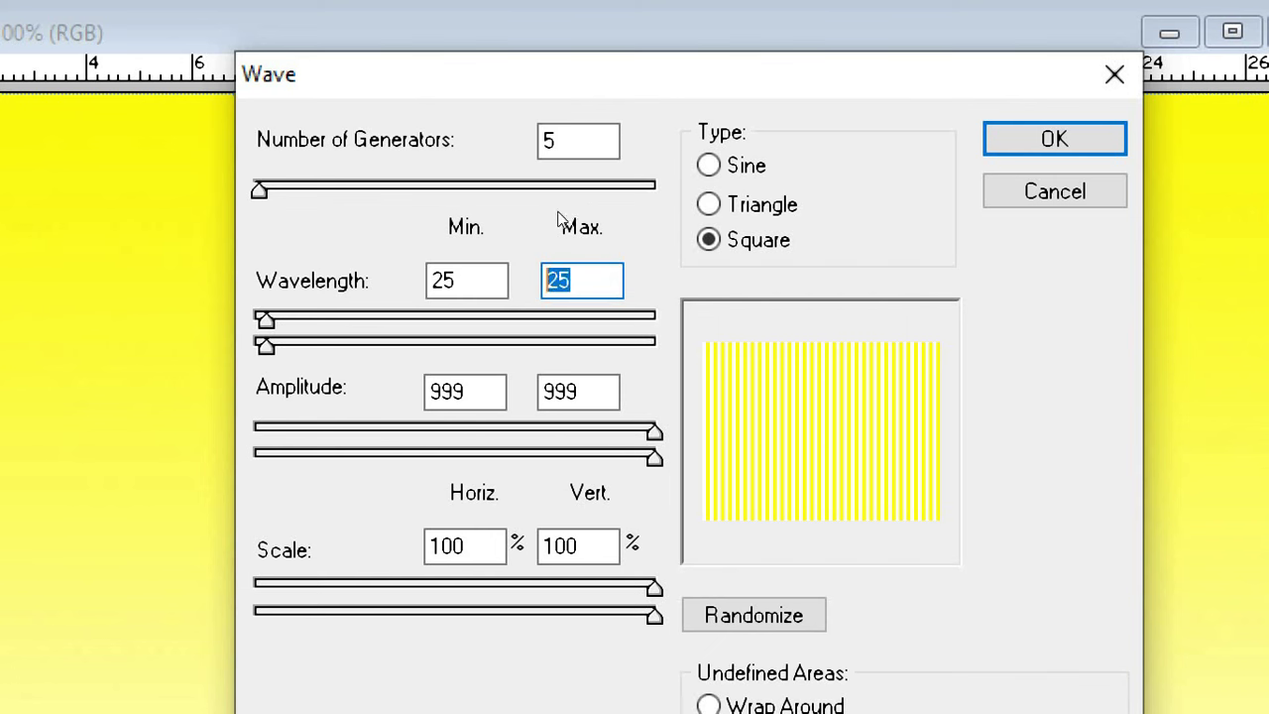
pyautogui.press('Right')
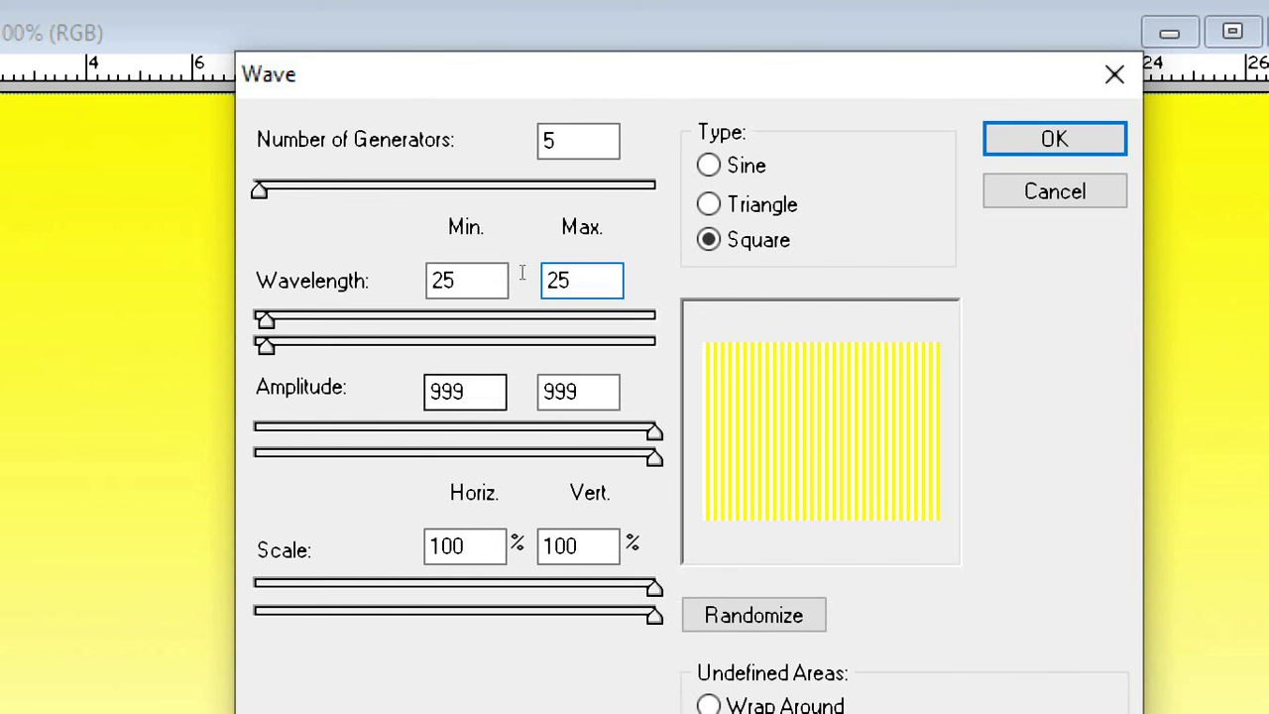
pyautogui.press('Tab')
pyautogui.press('Tab')
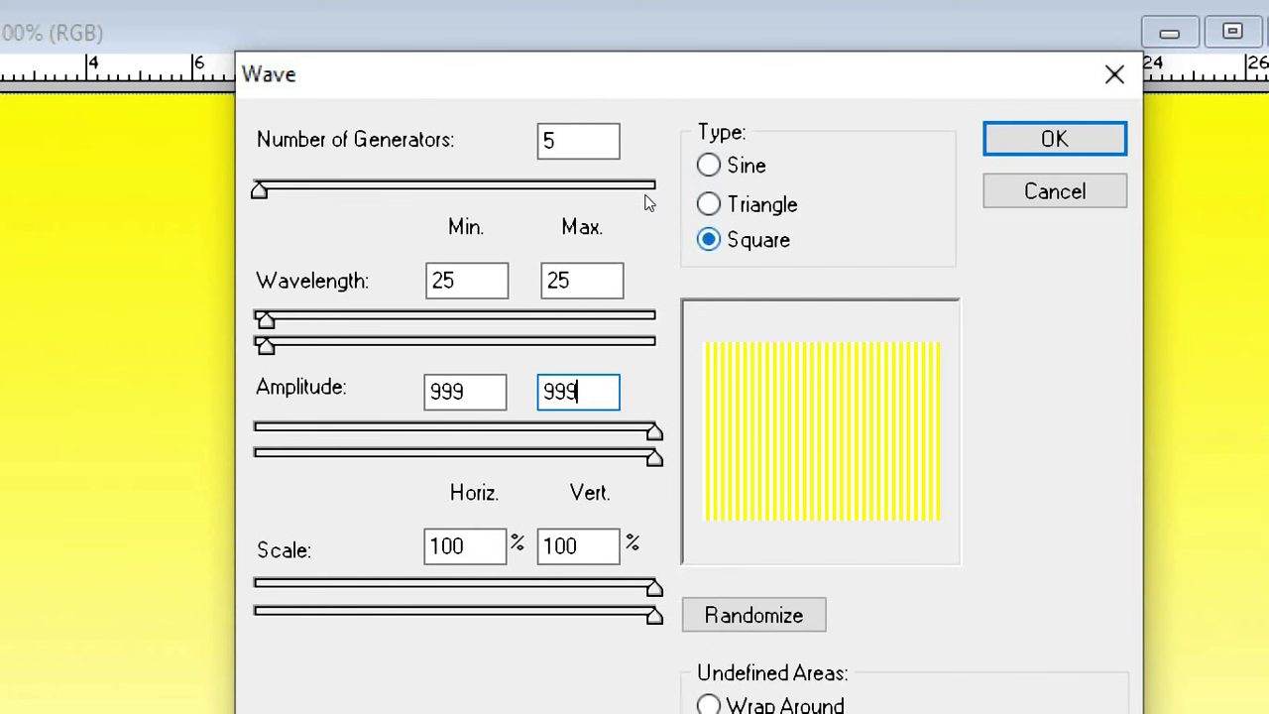
pyautogui.press('Tab')
pyautogui.press('Down')
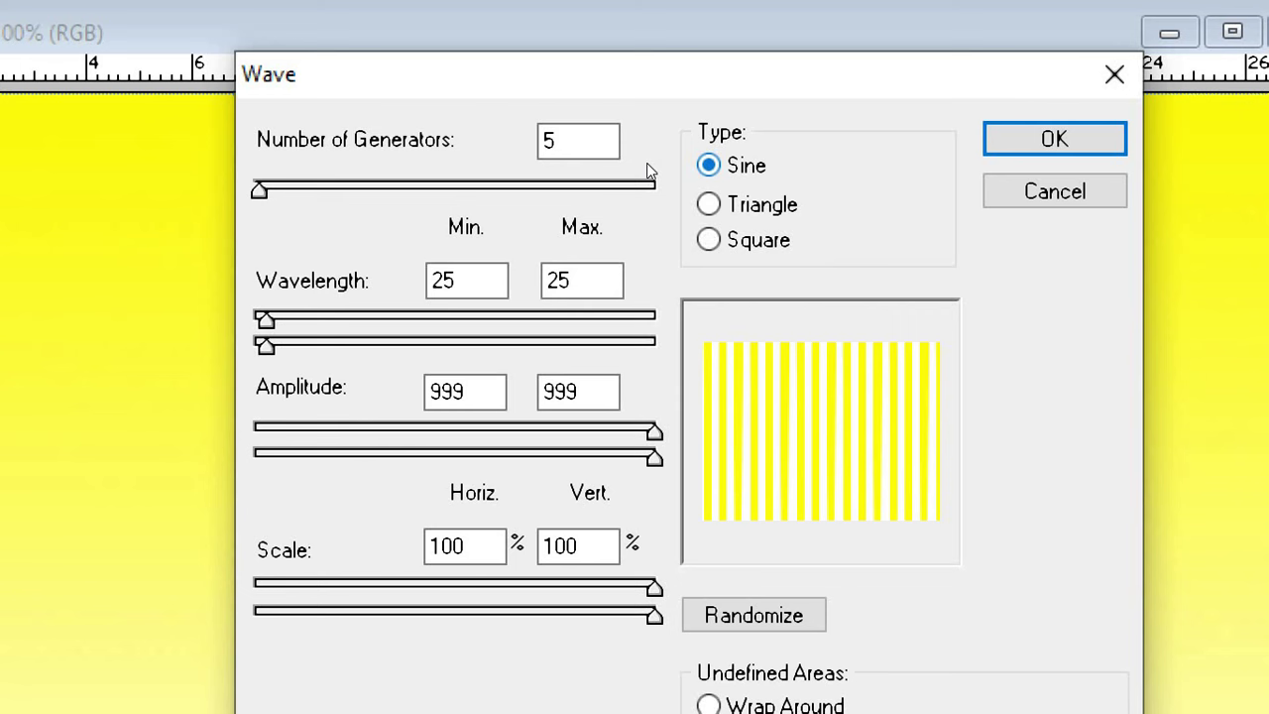
pyautogui.press('Up')
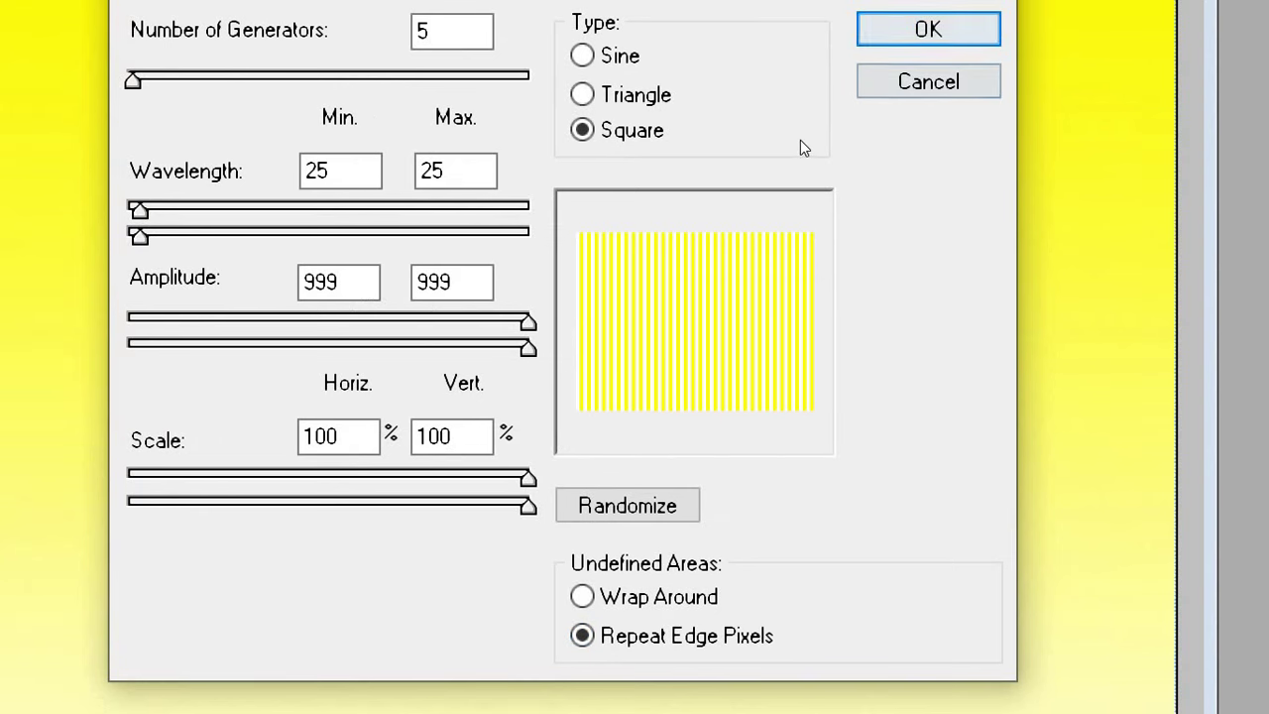
pyautogui.press('Return')
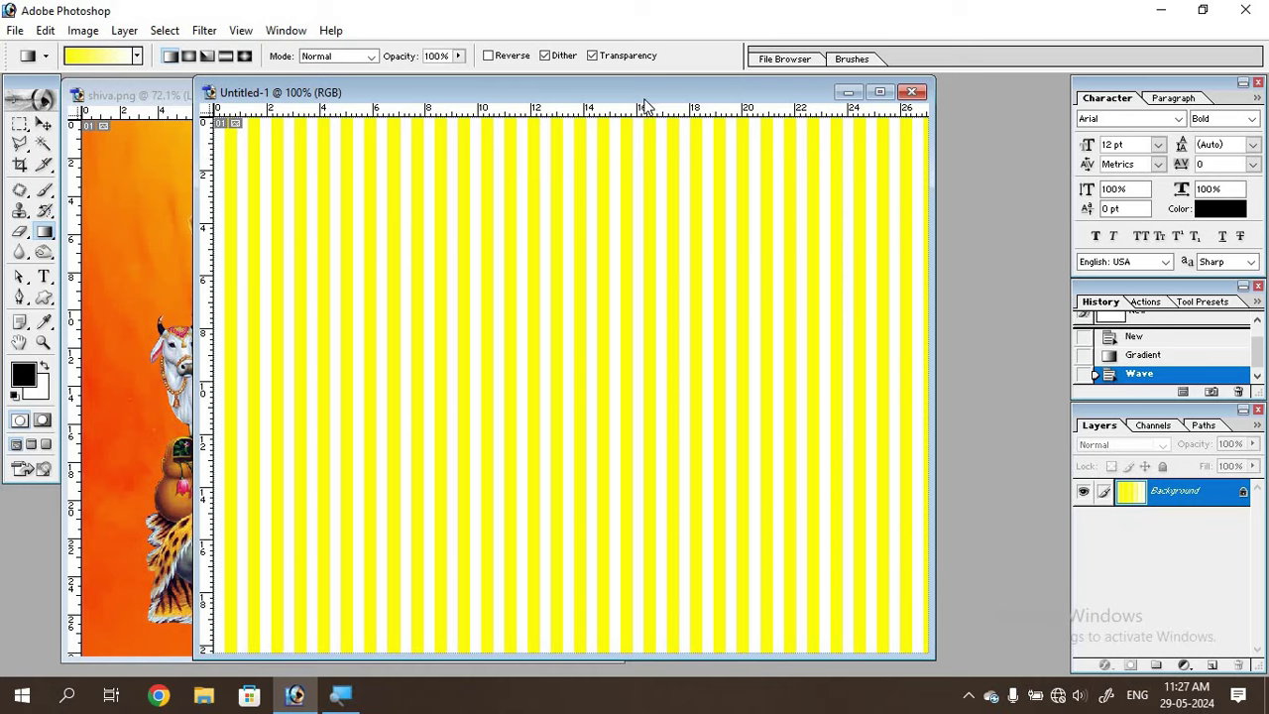
# Step: Restore the striped Untitled-1 window, shift it right, and enlarge it beside Shiva
pyautogui.doubleClick(691, 91)
pyautogui.moveTo(692, 91); pyautogui.dragTo(785, 97)
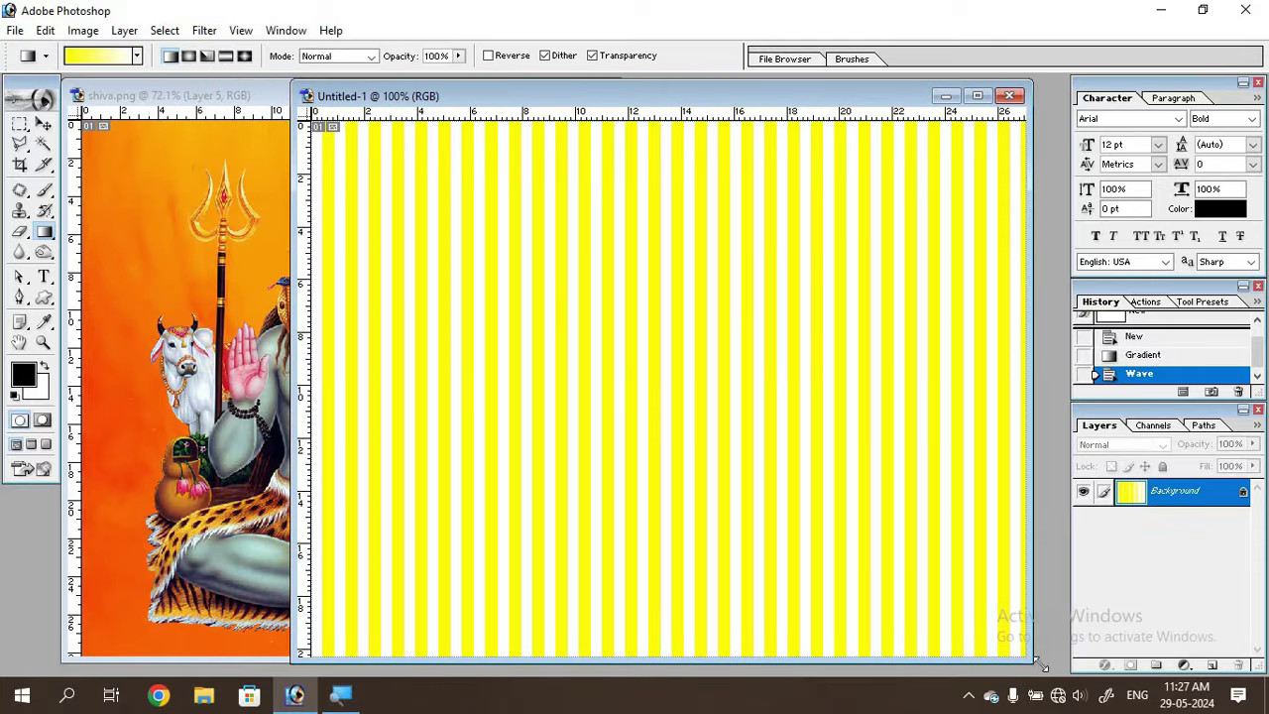
pyautogui.moveTo(1031, 660); pyautogui.dragTo(1071, 674)
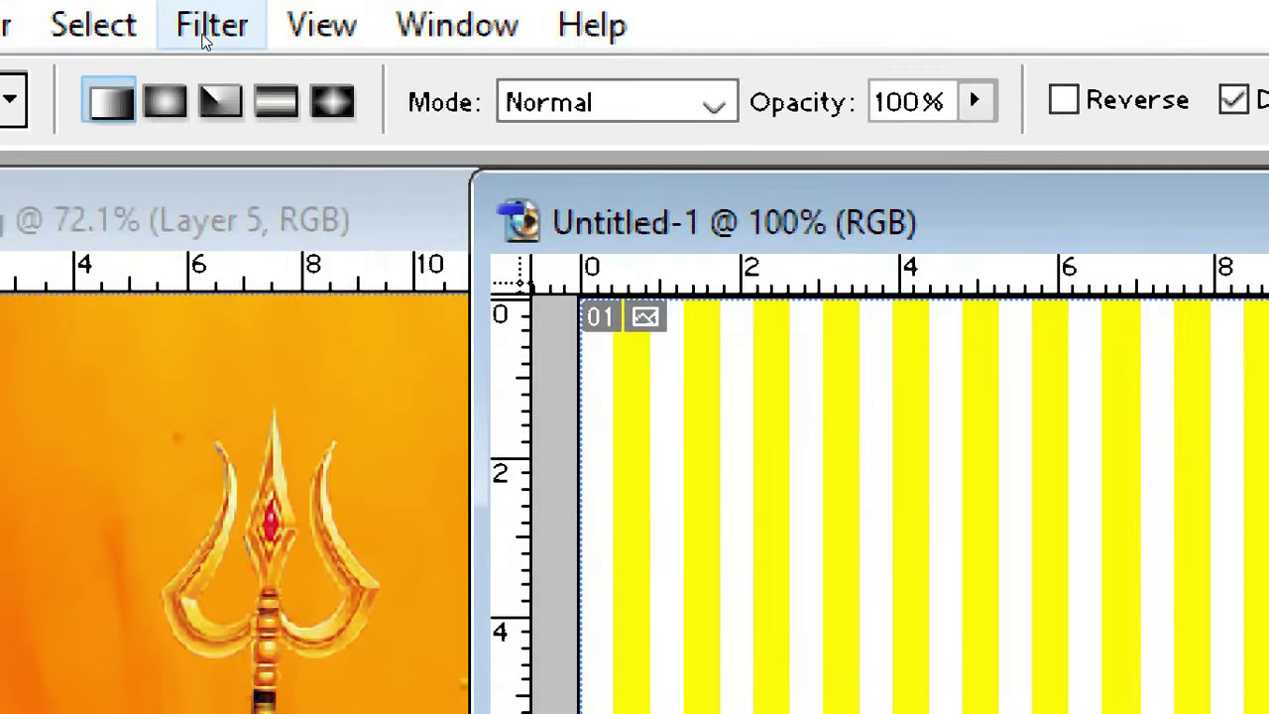
# Step: Apply Polar Coordinates with Rectangular to Polar to turn the stripes into centred sunburst rays
pyautogui.click(205, 37)
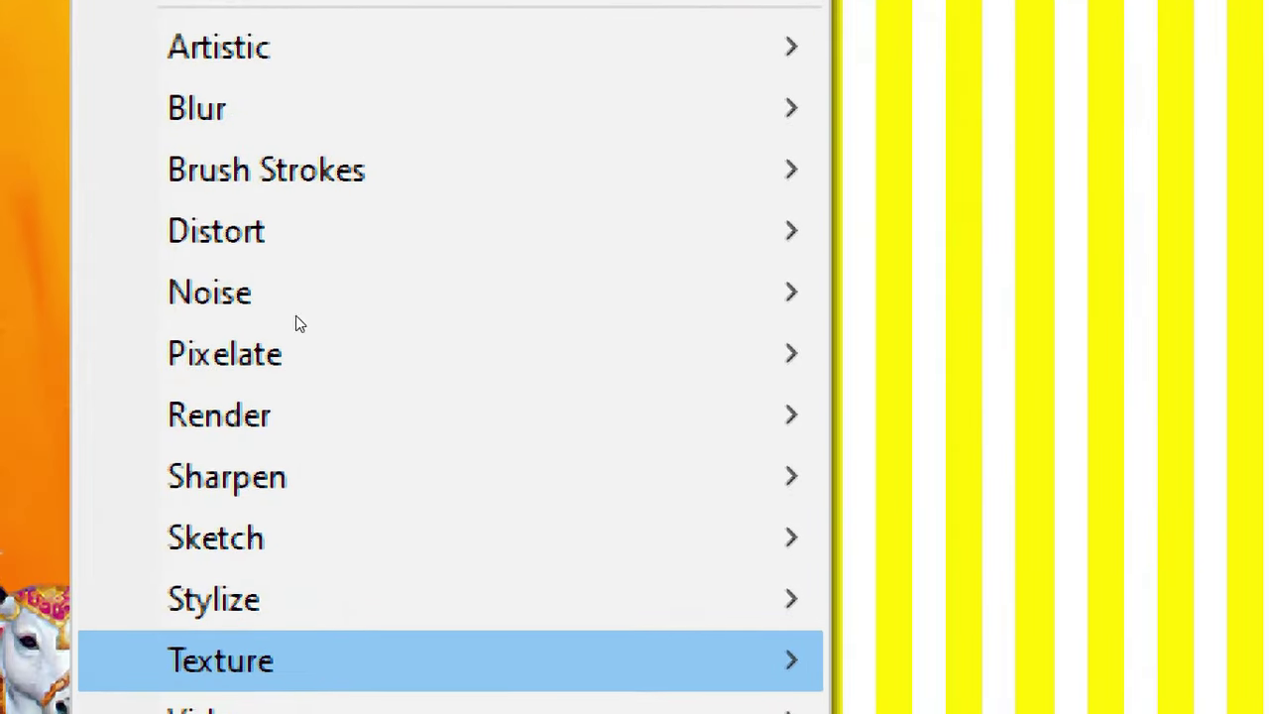
pyautogui.moveTo(218, 222)
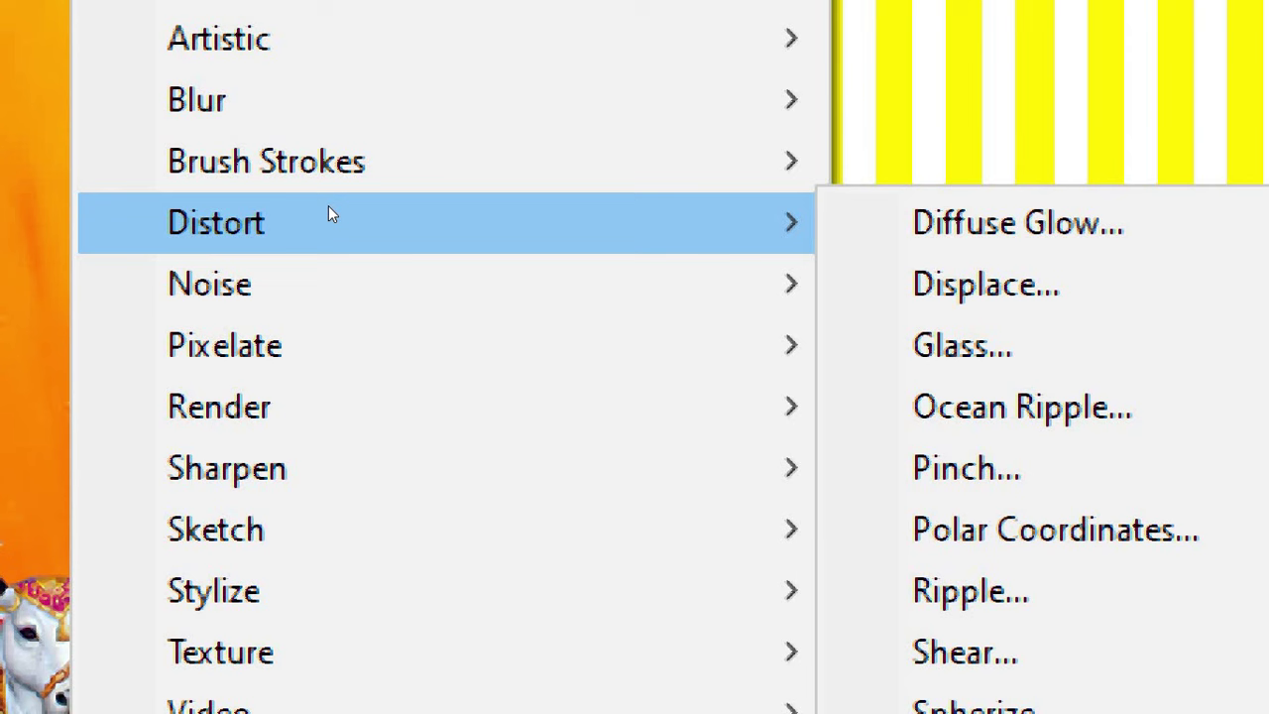
pyautogui.press('Right')
pyautogui.press('Down')
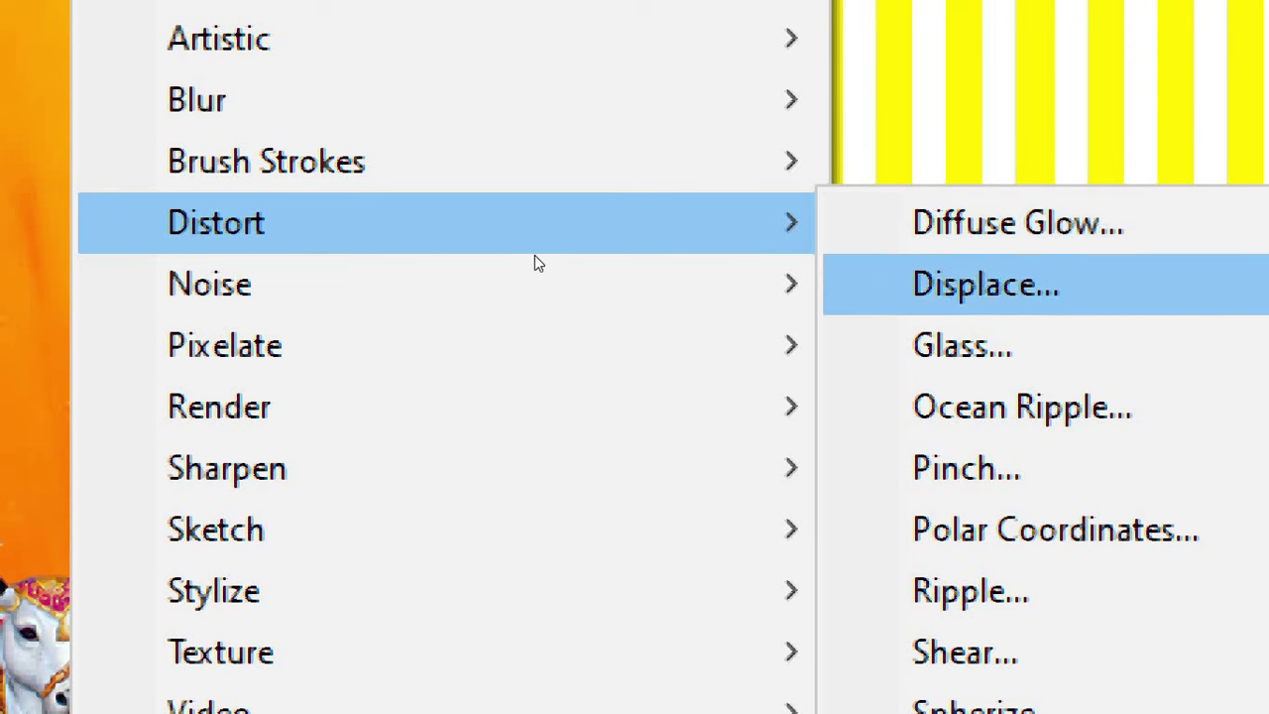
pyautogui.press('Down')
pyautogui.press('Down')
pyautogui.press('Down')
pyautogui.press('Down')
pyautogui.press('Up')
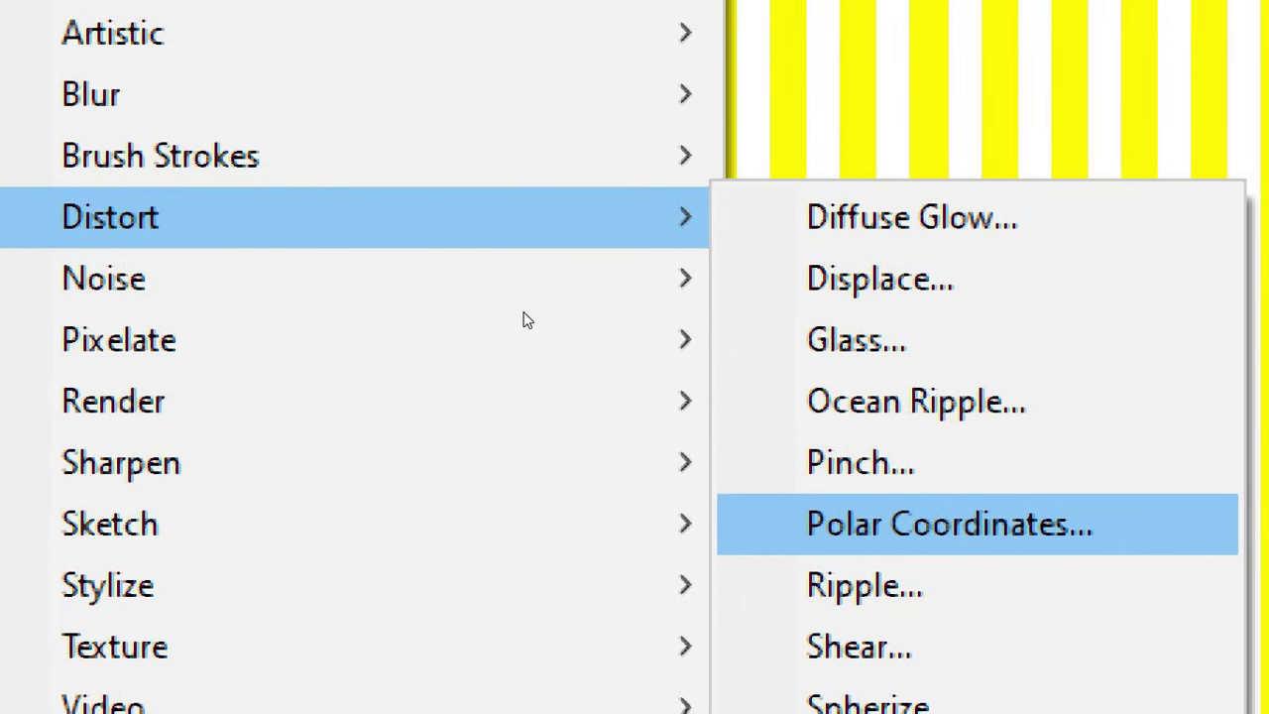
pyautogui.press('Return')
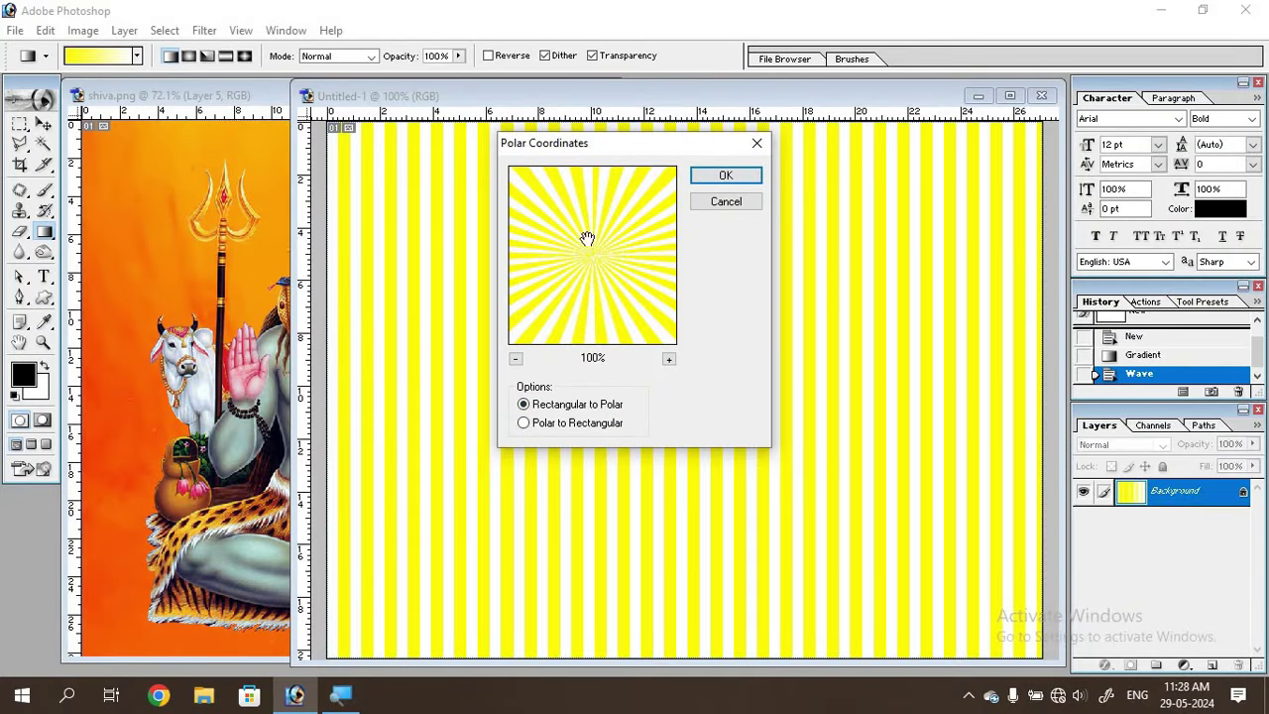
pyautogui.click(729, 176)
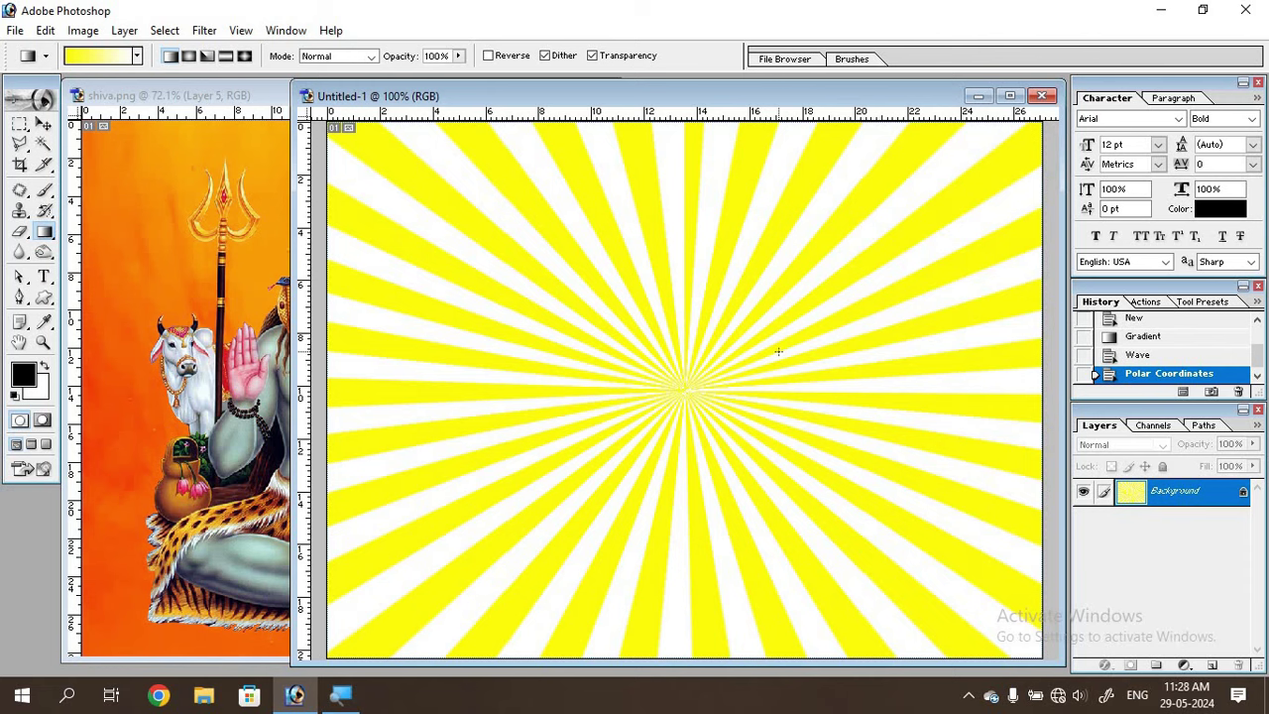
# Step: Copy the sunburst layer into shiva.png and move Layer 6 to the top
pyautogui.click(43, 123)
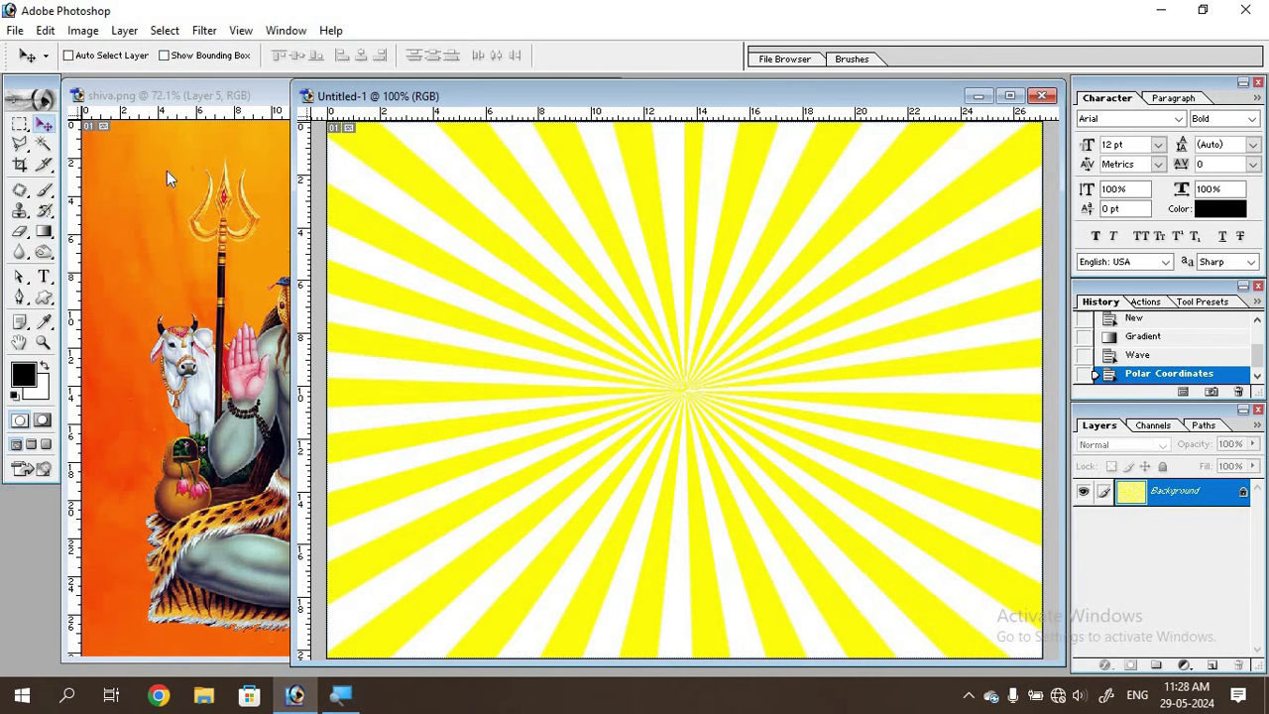
pyautogui.moveTo(746, 96); pyautogui.dragTo(854, 90)
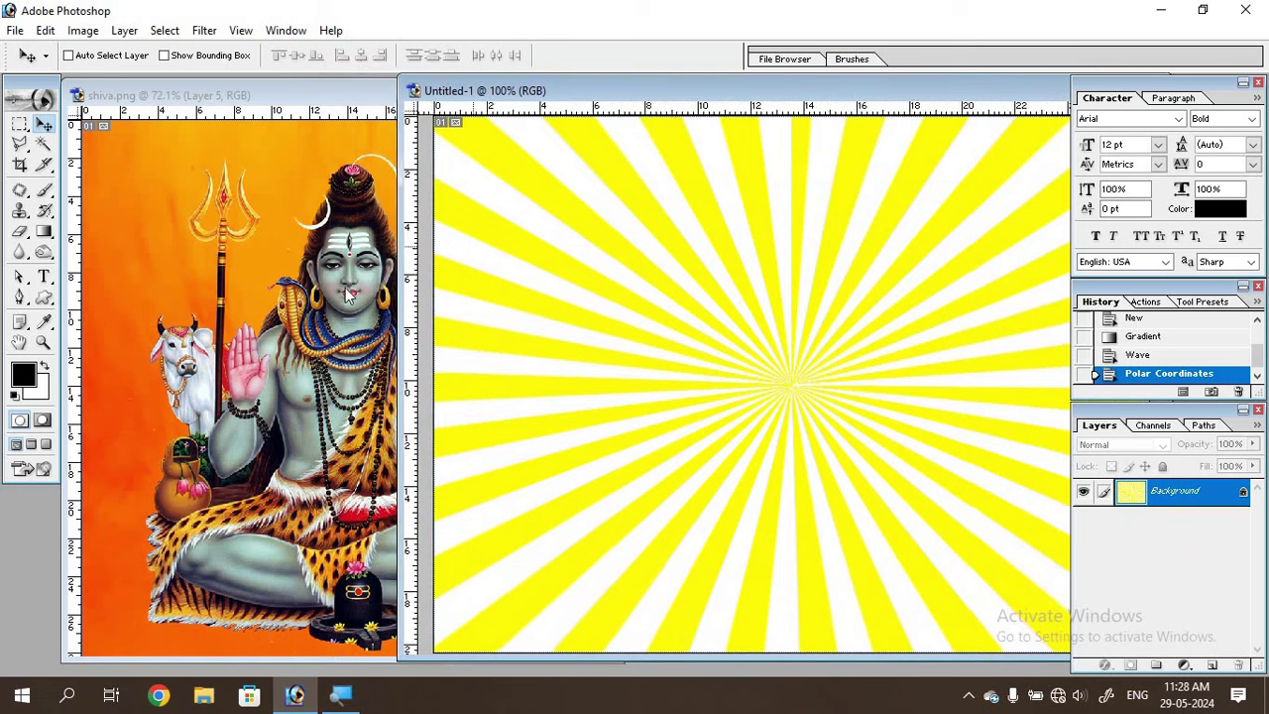
pyautogui.click(352, 298)
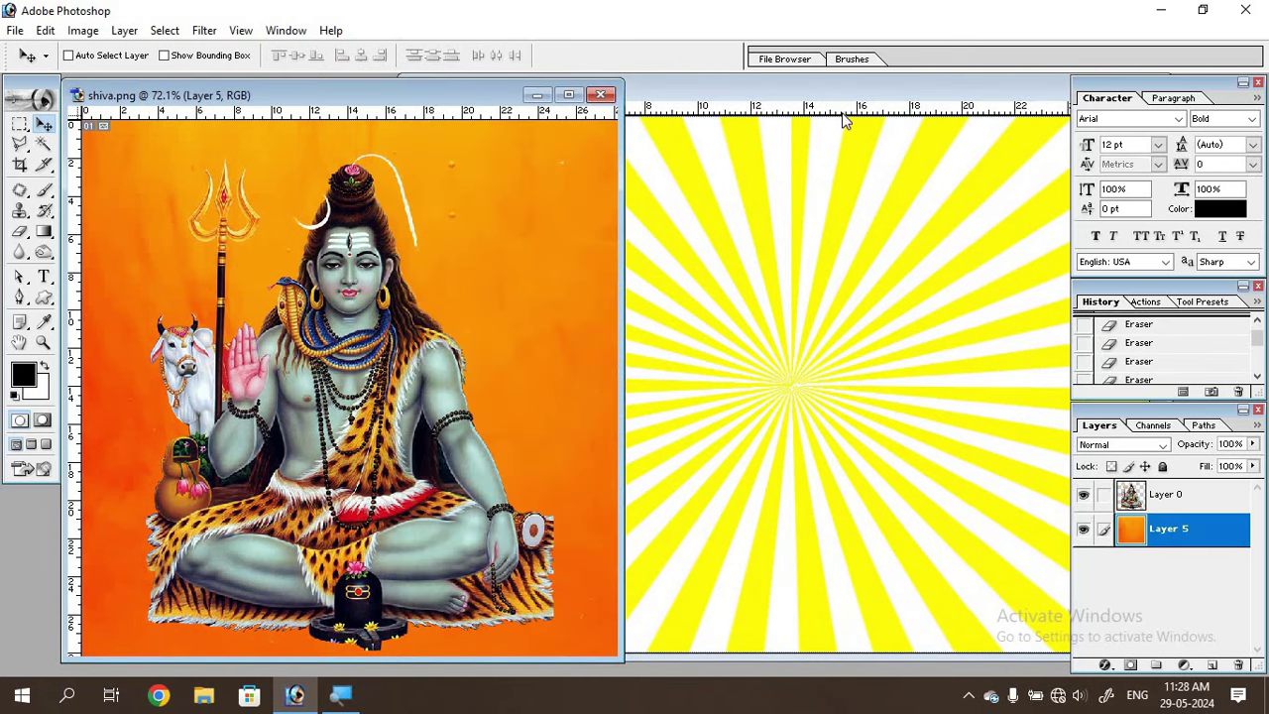
pyautogui.click(829, 89)
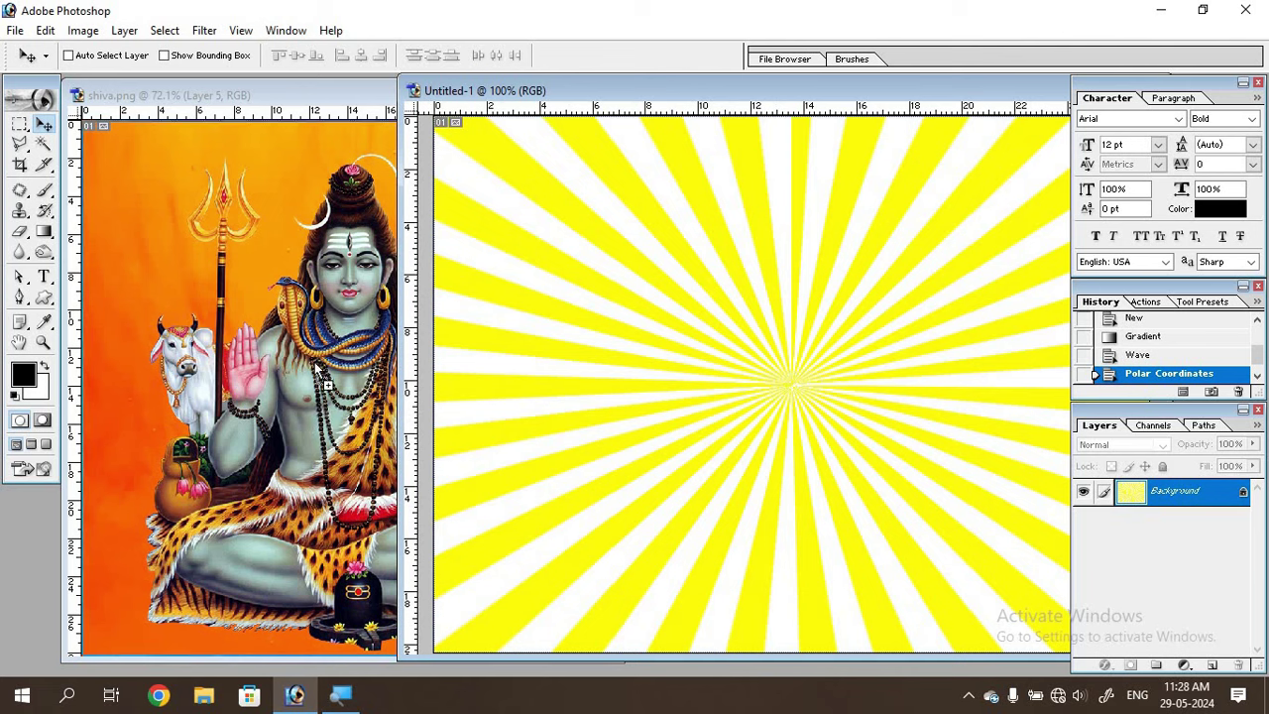
pyautogui.moveTo(316, 367); pyautogui.dragTo(317, 366)
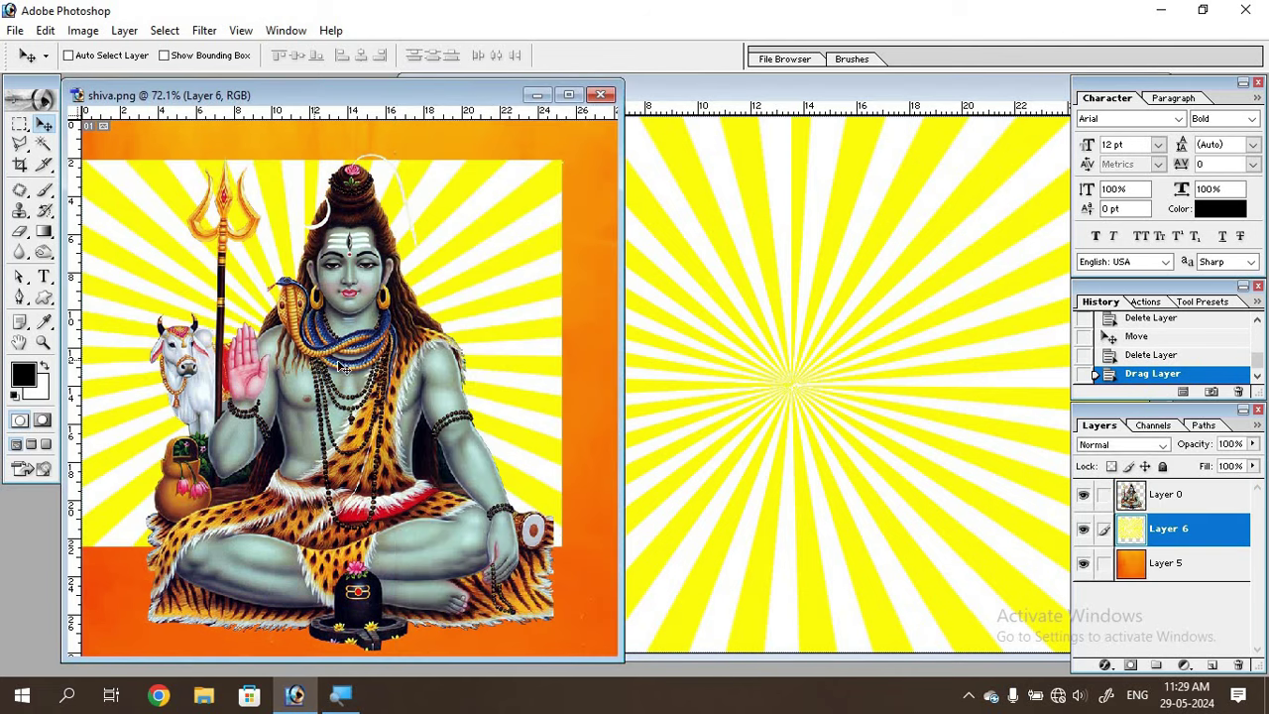
pyautogui.moveTo(1165, 532); pyautogui.dragTo(1110, 501)
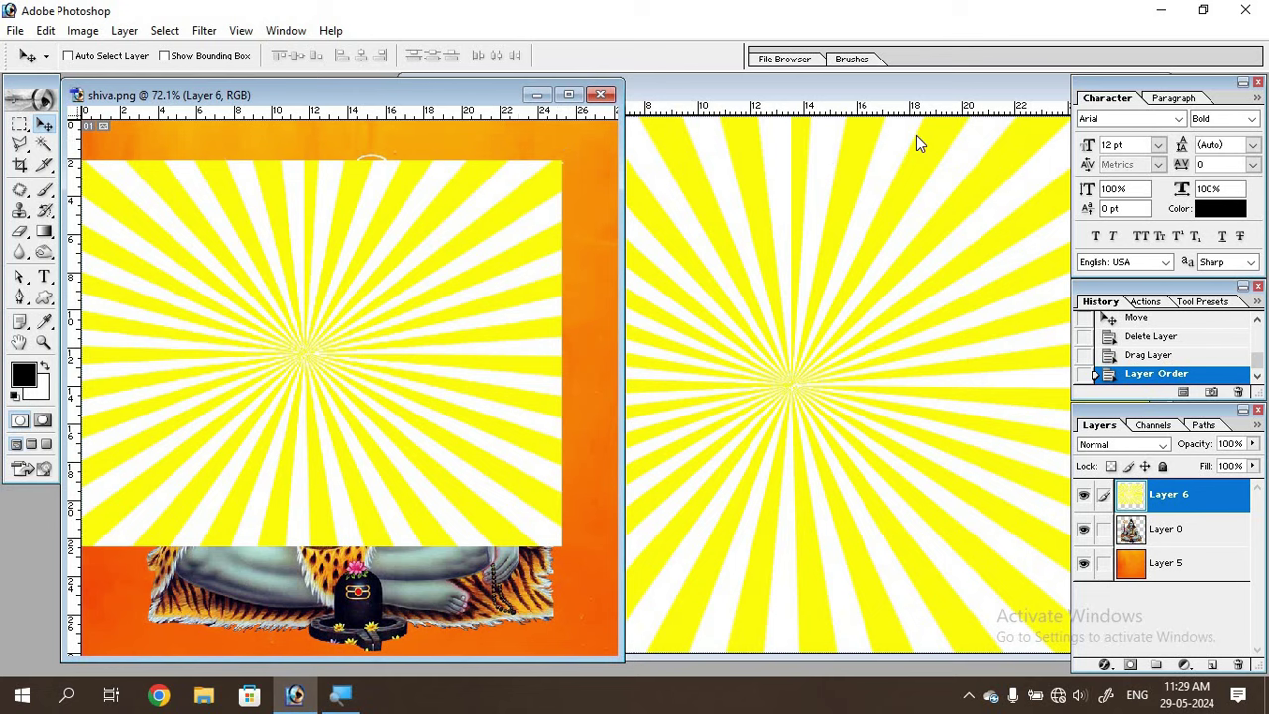
# Step: Close Untitled-1 without saving and nudge the rays slightly right on the canvas
pyautogui.click(917, 90)
pyautogui.moveTo(984, 87); pyautogui.dragTo(902, 150)
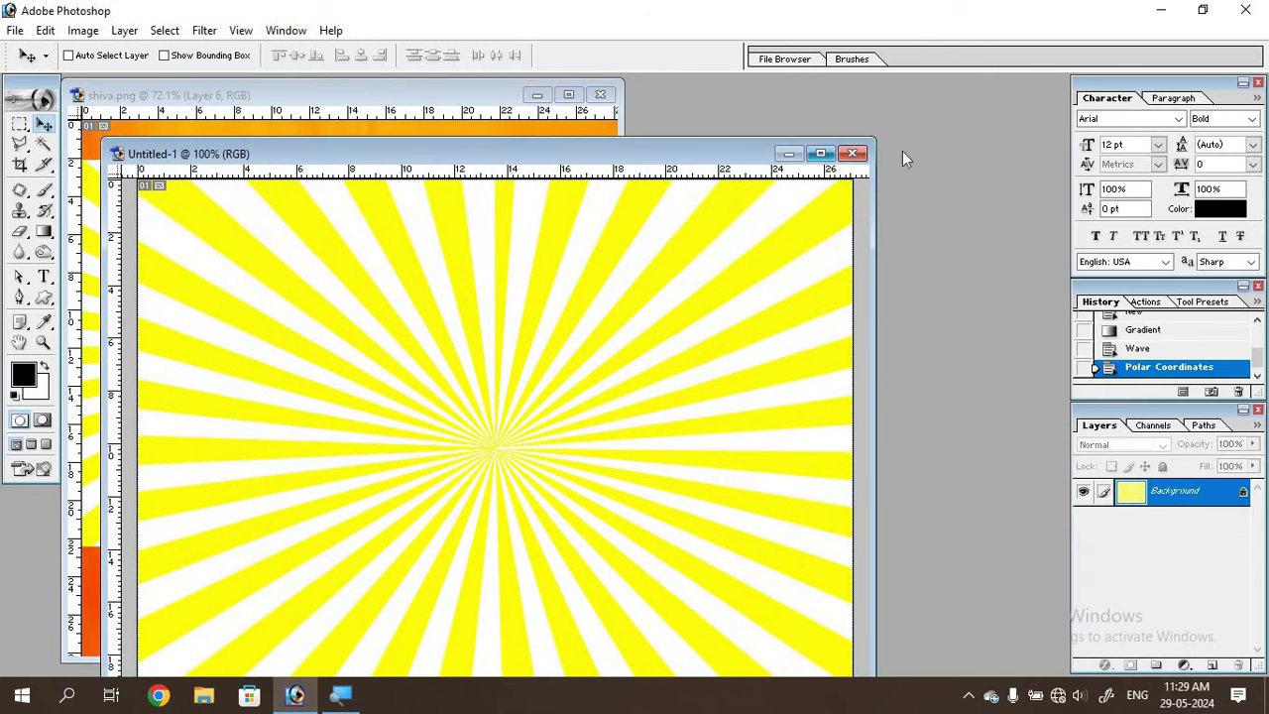
pyautogui.click(853, 152)
pyautogui.click(667, 273)
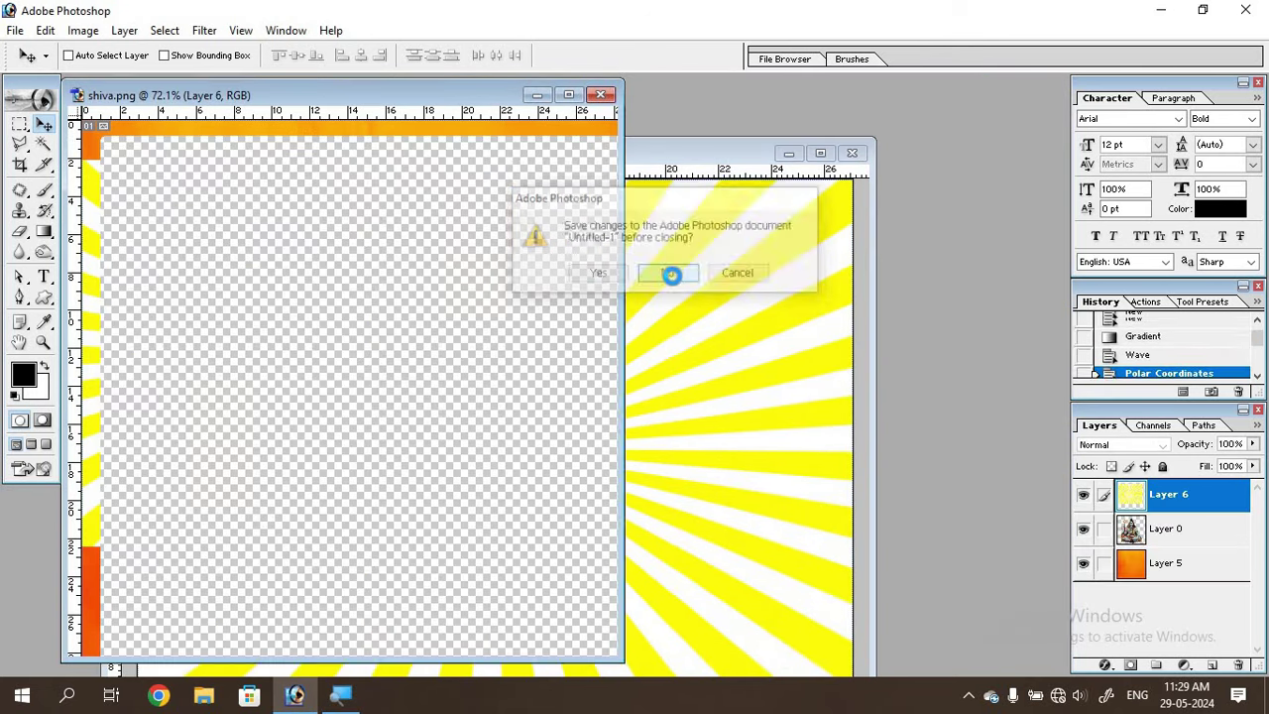
pyautogui.moveTo(419, 94); pyautogui.dragTo(540, 90)
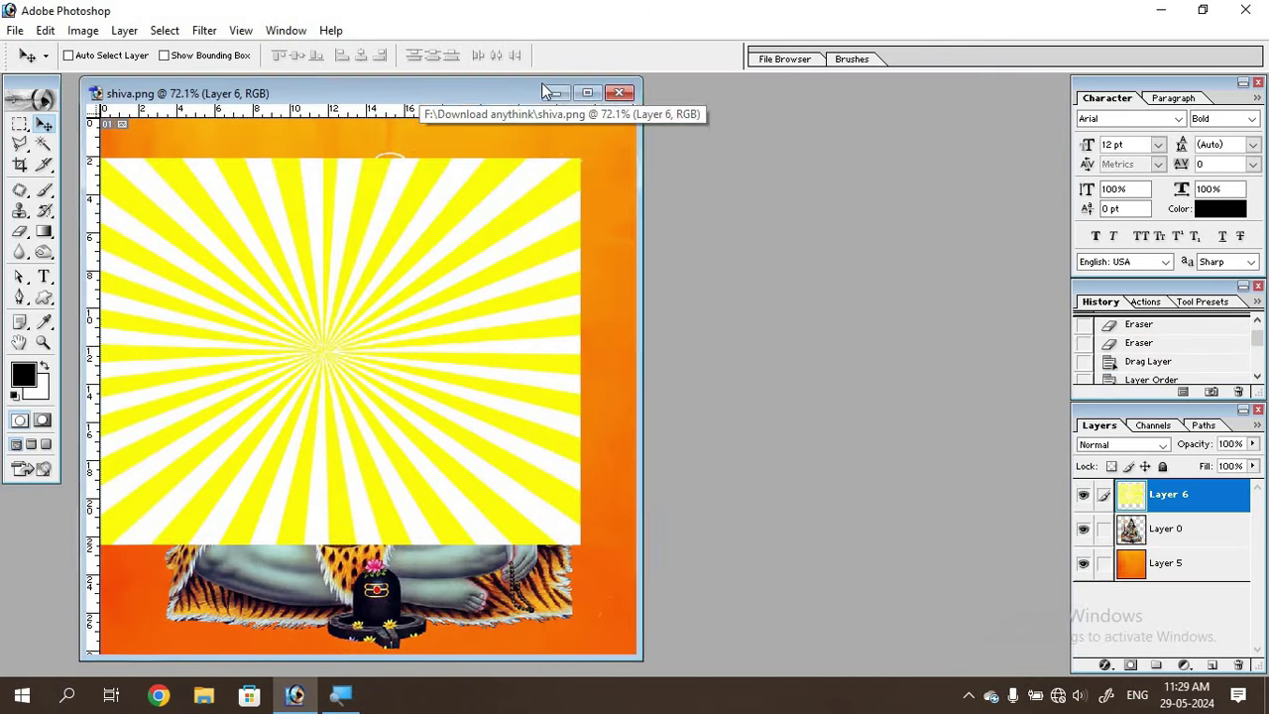
pyautogui.moveTo(495, 290); pyautogui.dragTo(531, 282)
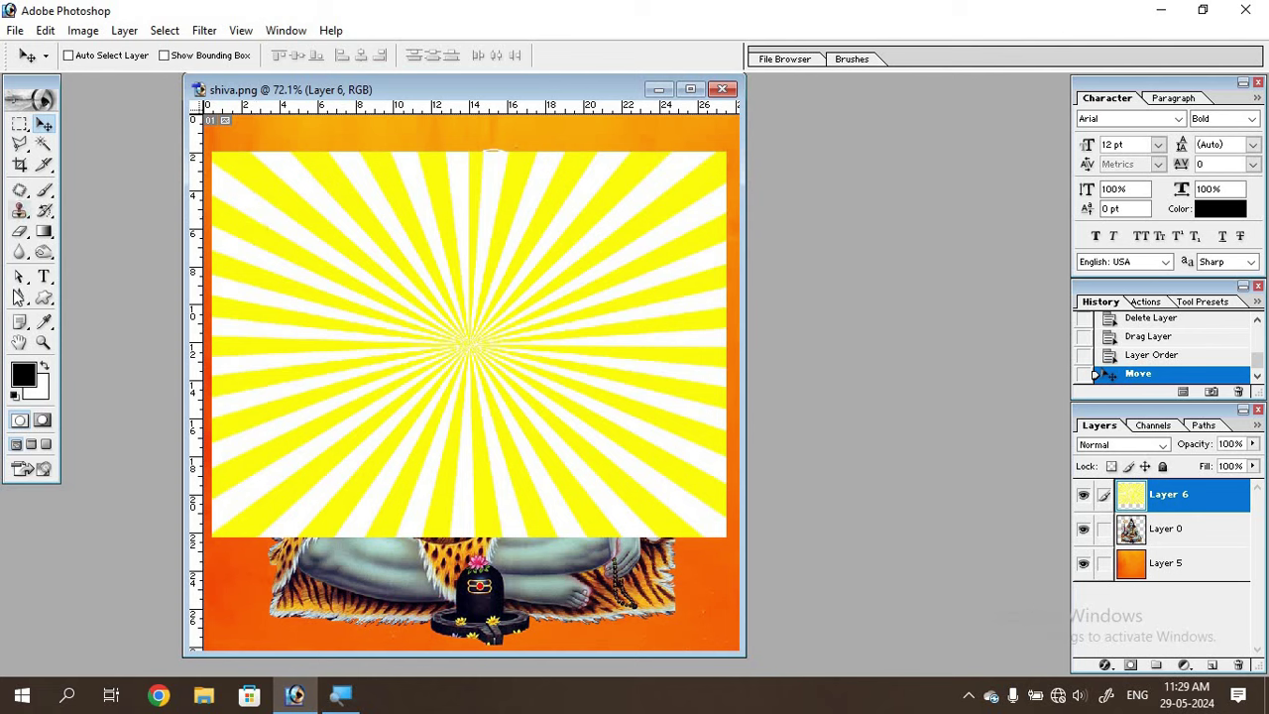
# Step: With the Magic Eraser, delete the white stripes across the upper left and top centre
pyautogui.click(22, 236)
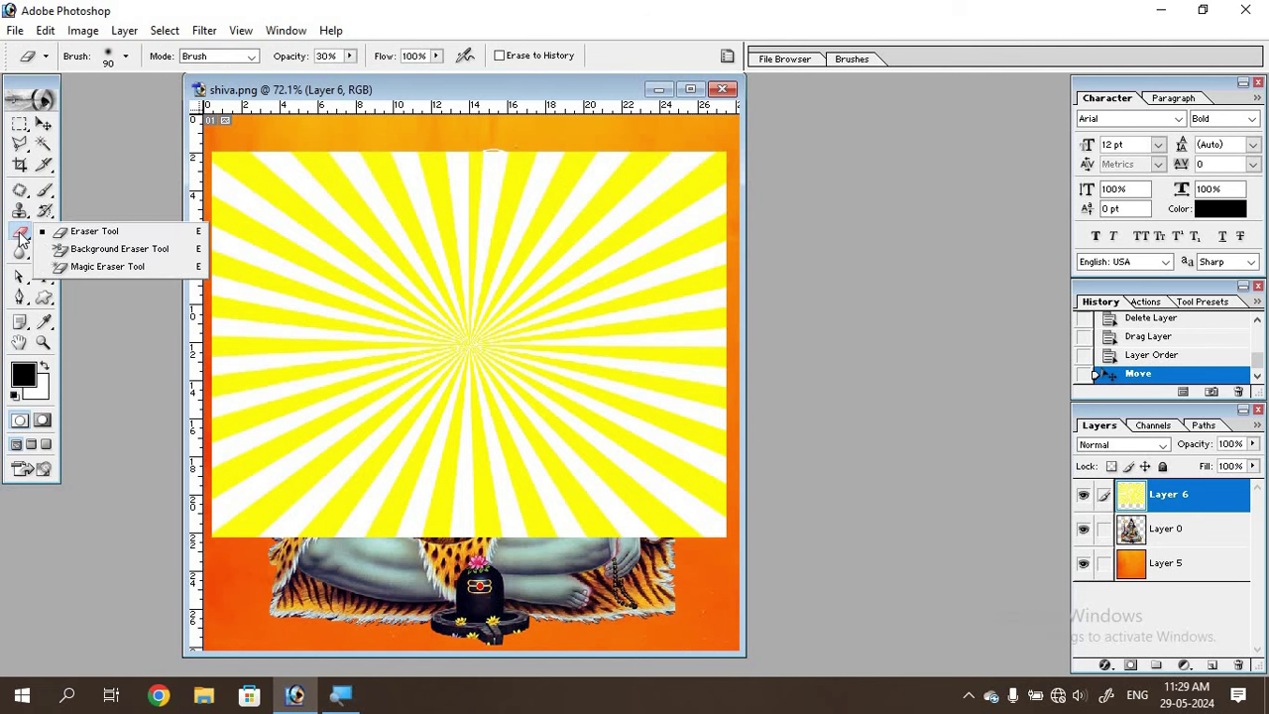
pyautogui.click(109, 267)
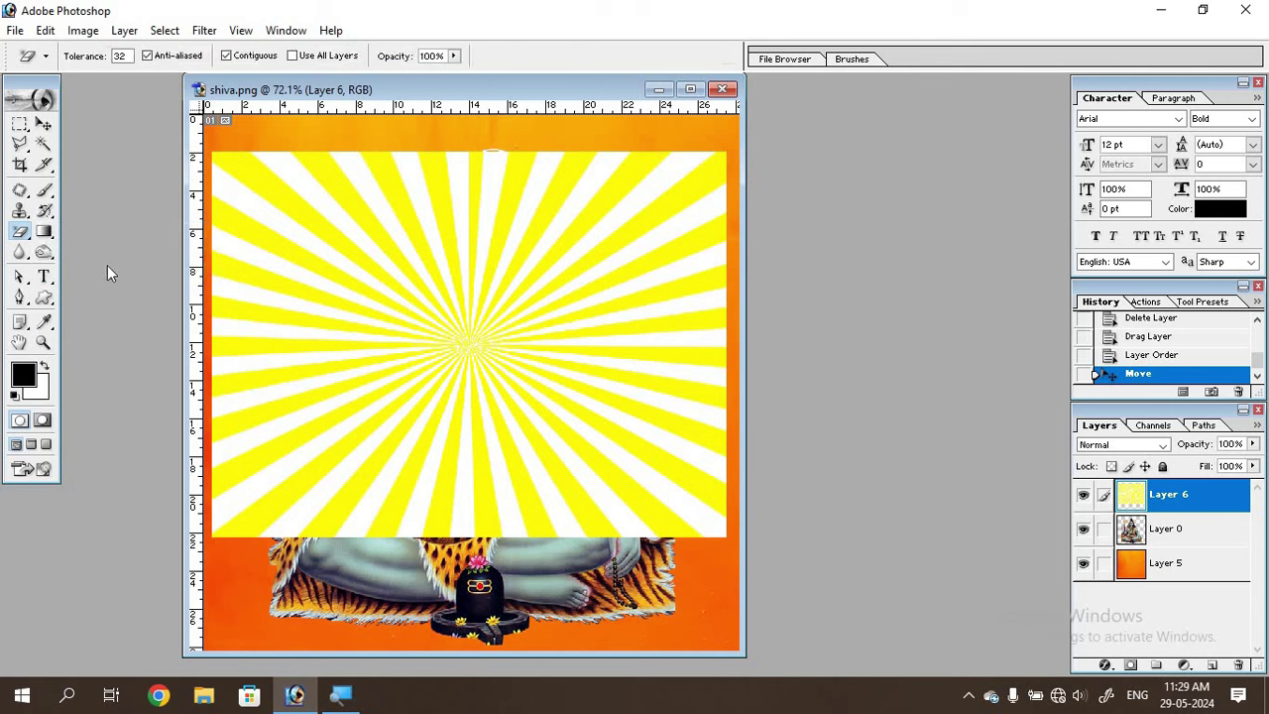
pyautogui.click(257, 210)
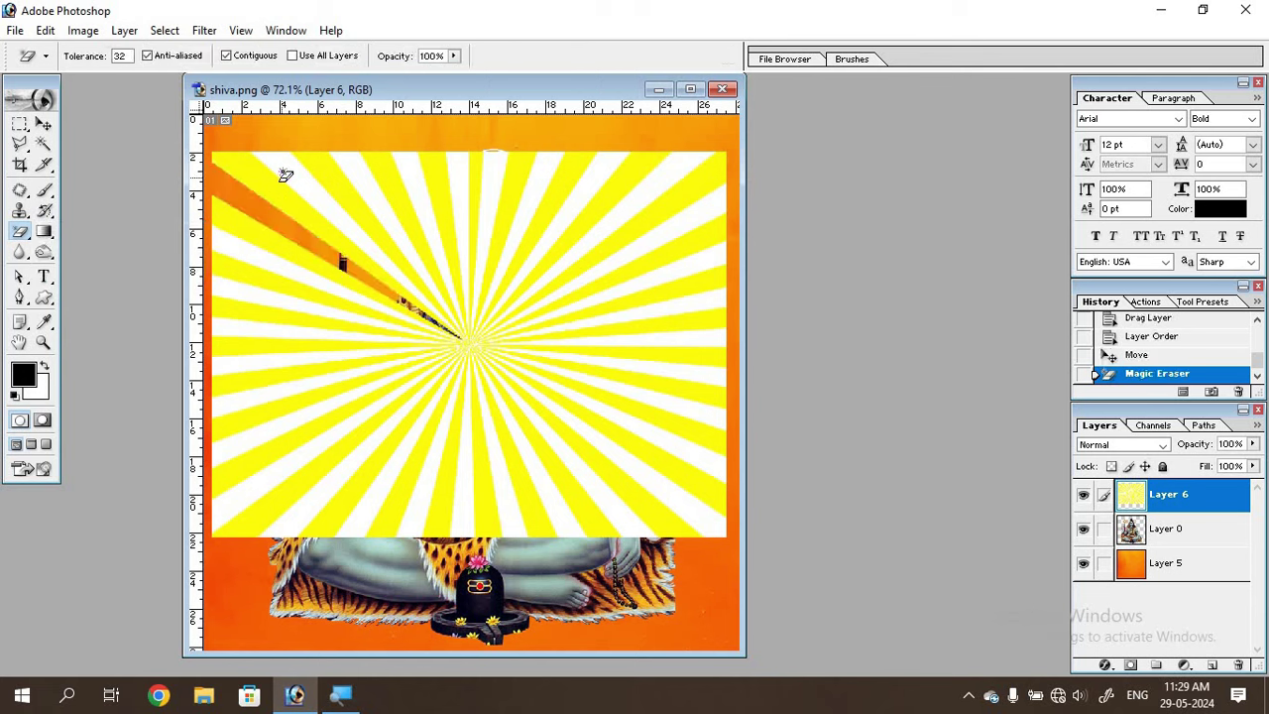
pyautogui.click(286, 177)
pyautogui.click(362, 175)
pyautogui.click(412, 168)
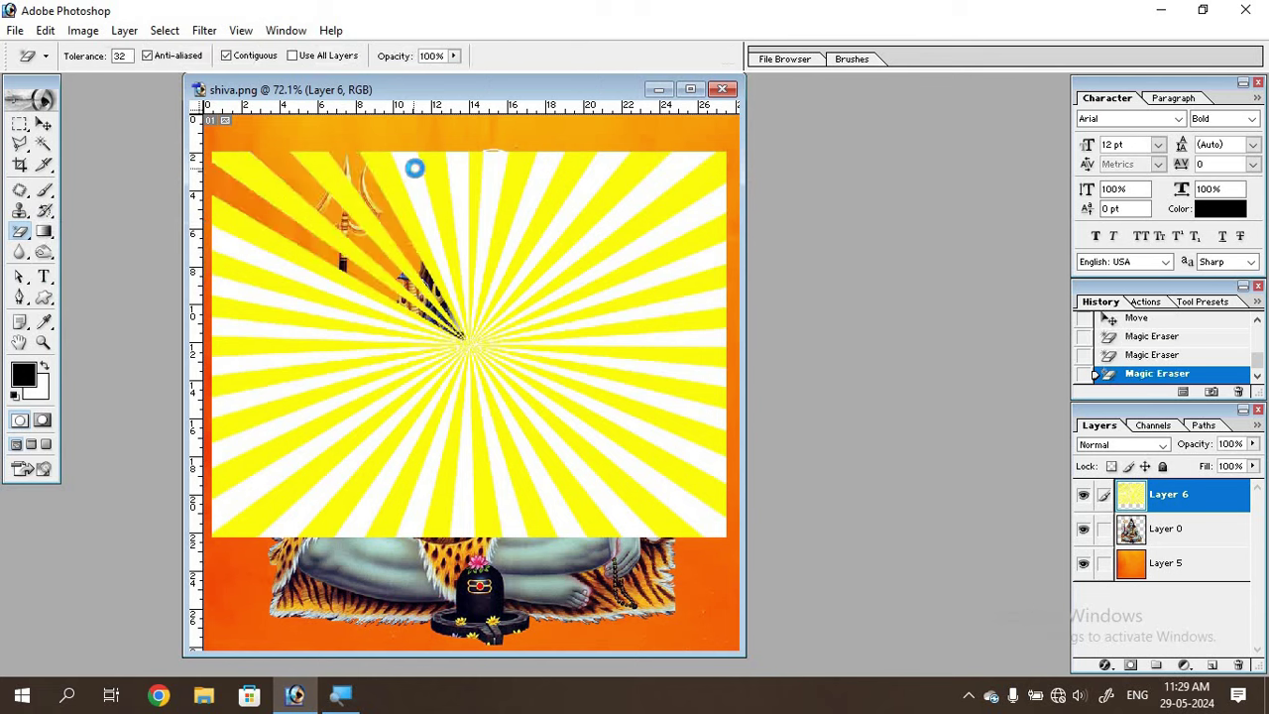
pyautogui.click(459, 169)
pyautogui.click(496, 166)
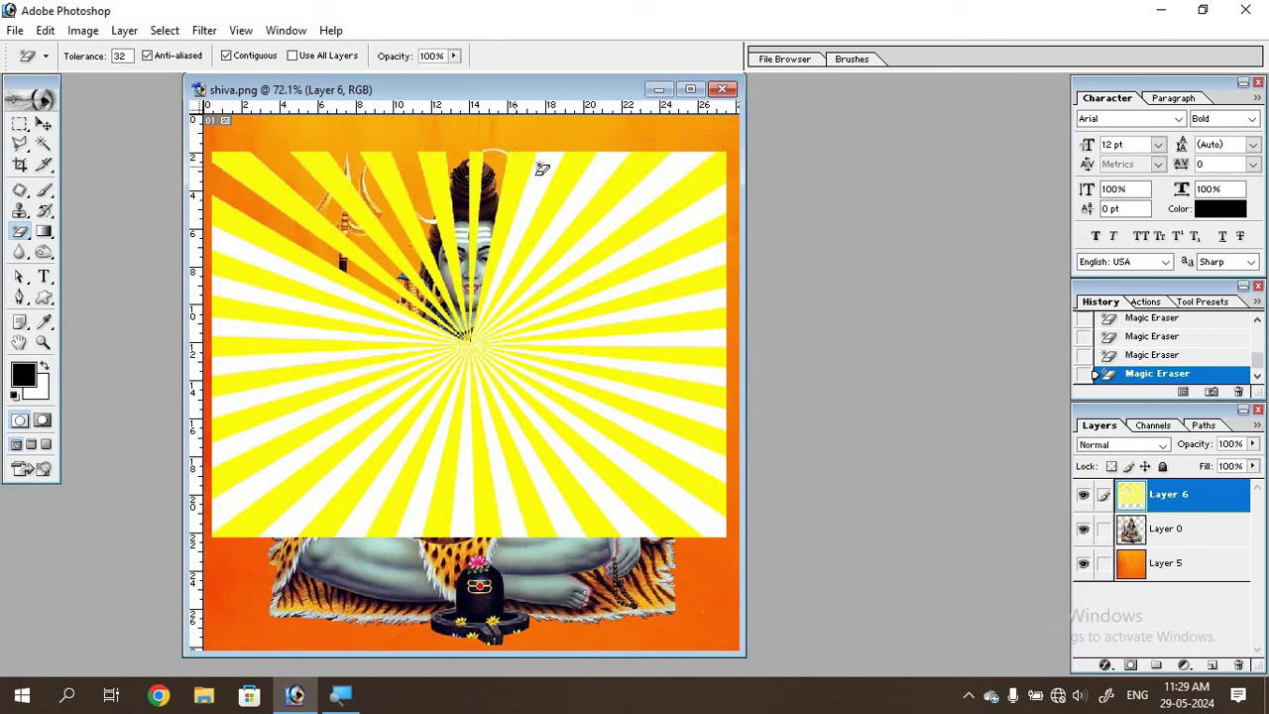
pyautogui.click(551, 169)
# Step: Erase the white stripes down the upper right, right side and lower right
pyautogui.click(670, 172)
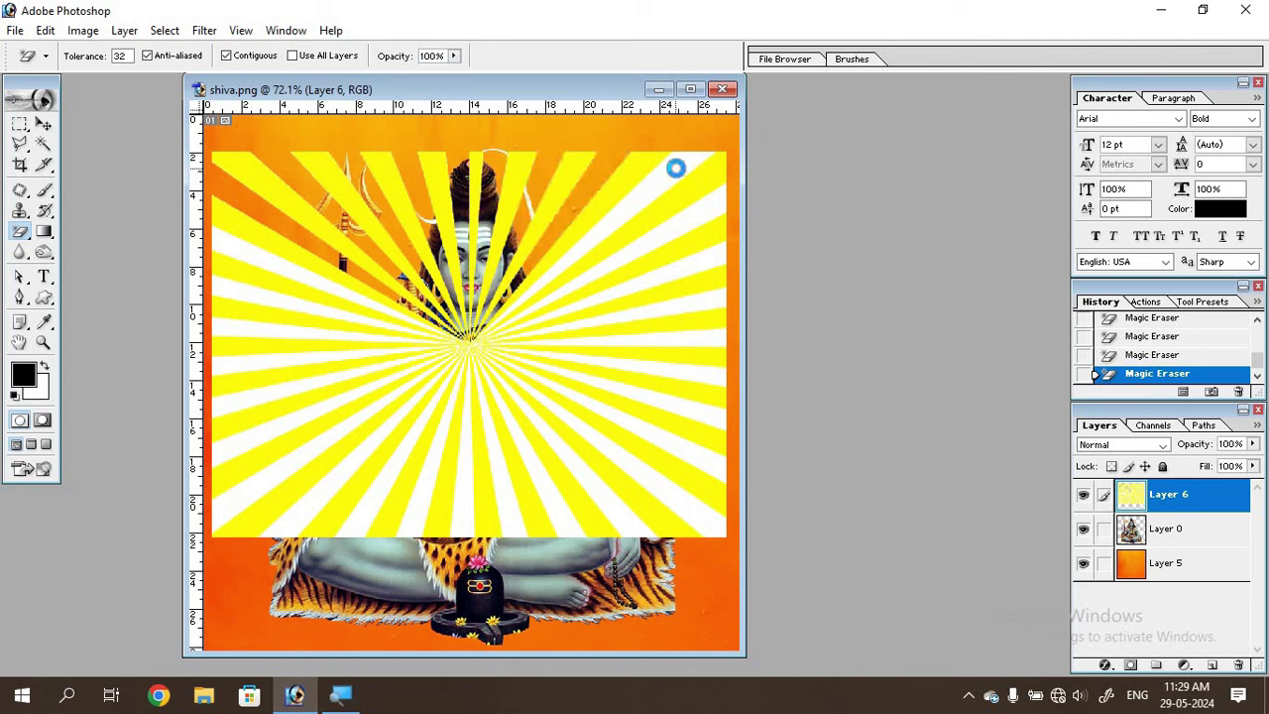
pyautogui.click(705, 204)
pyautogui.click(711, 240)
pyautogui.click(710, 286)
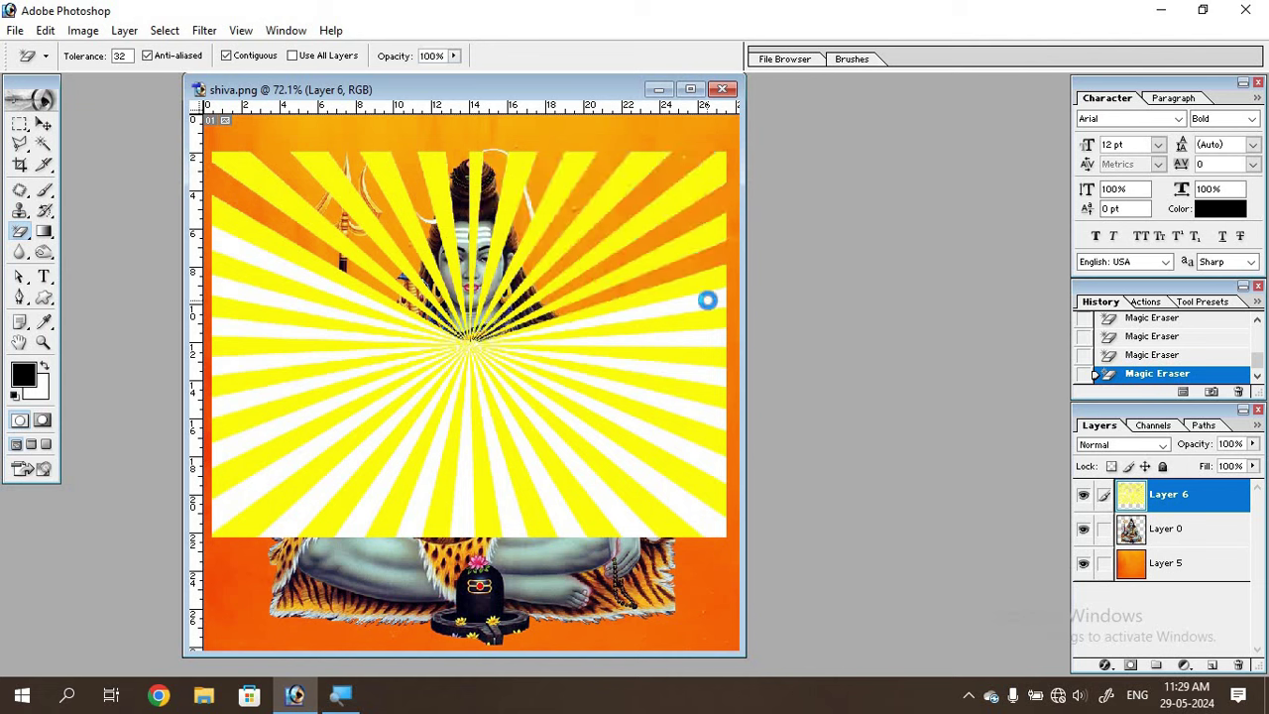
pyautogui.click(703, 340)
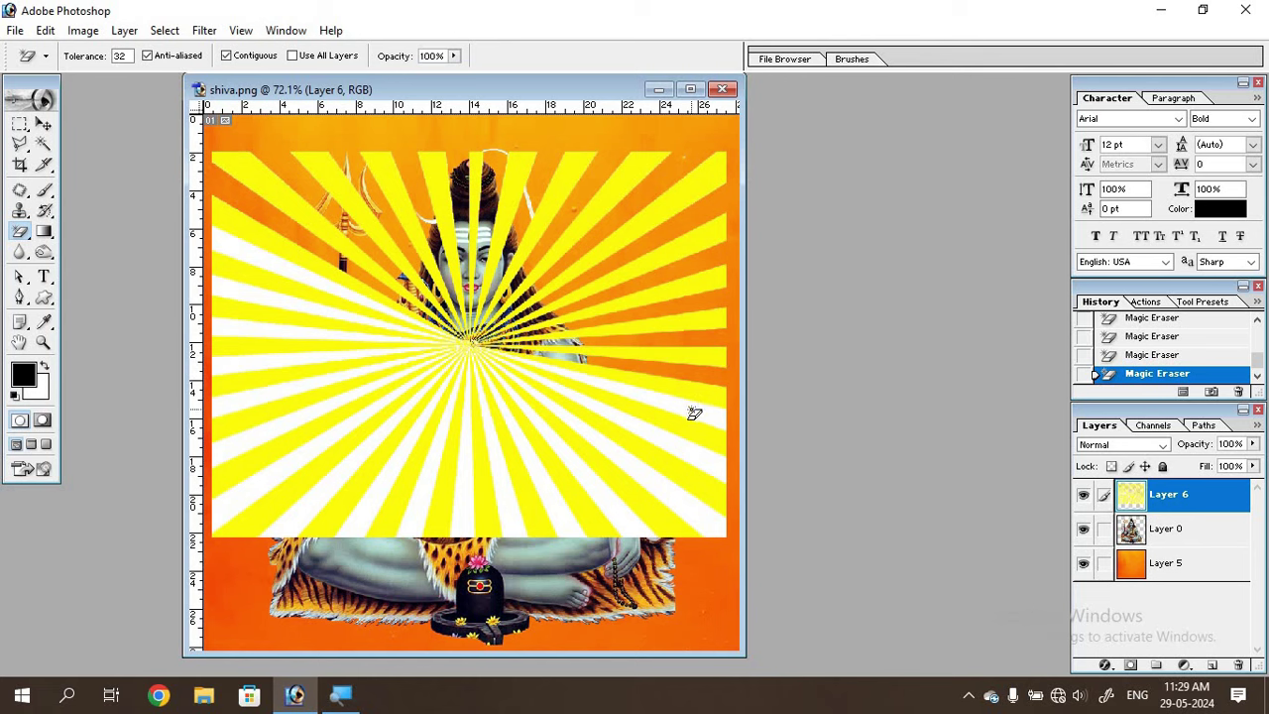
pyautogui.click(680, 437)
pyautogui.click(678, 448)
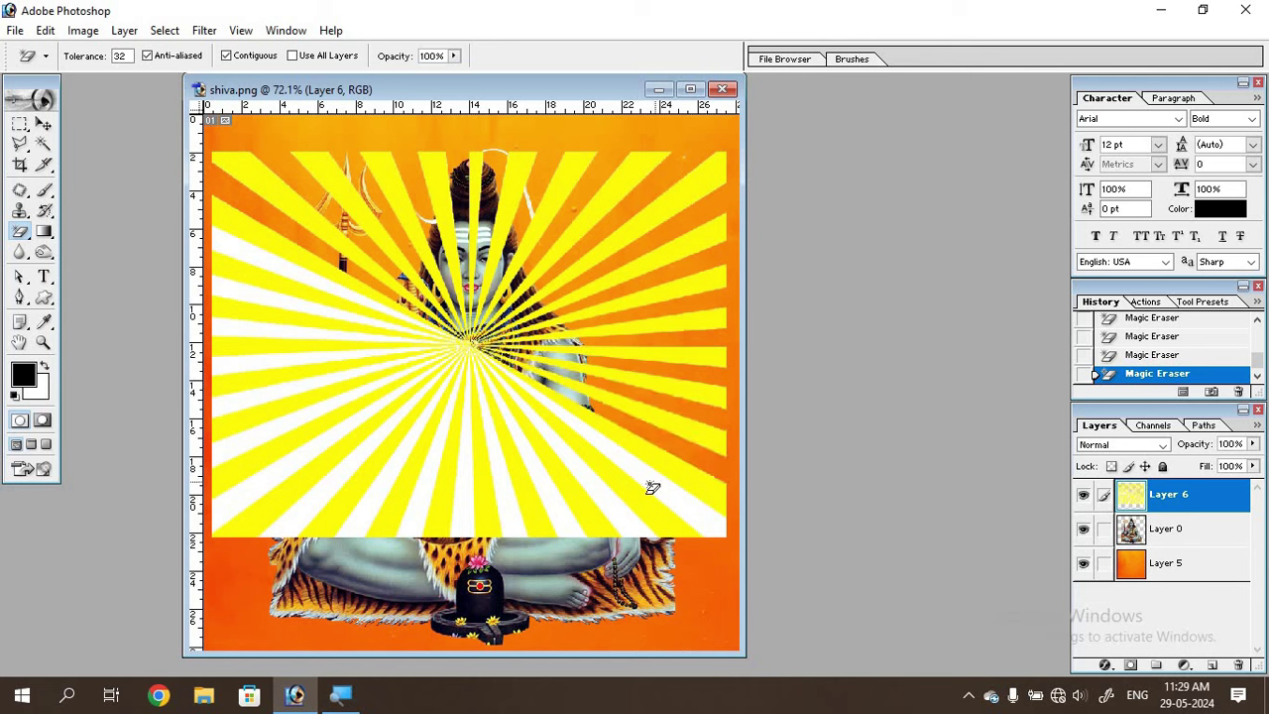
pyautogui.click(607, 509)
pyautogui.click(572, 514)
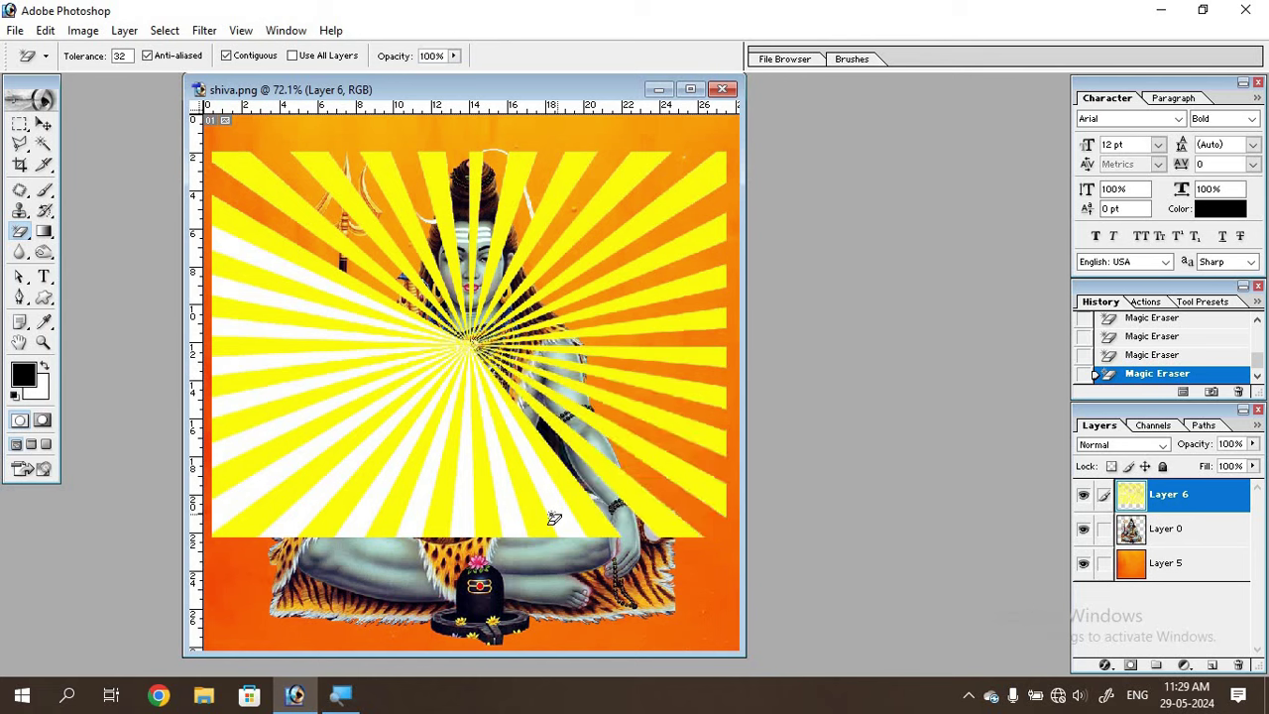
# Step: Erase the remaining white stripes across the lower centre, lower left and left side
pyautogui.click(521, 514)
pyautogui.click(479, 508)
pyautogui.click(441, 498)
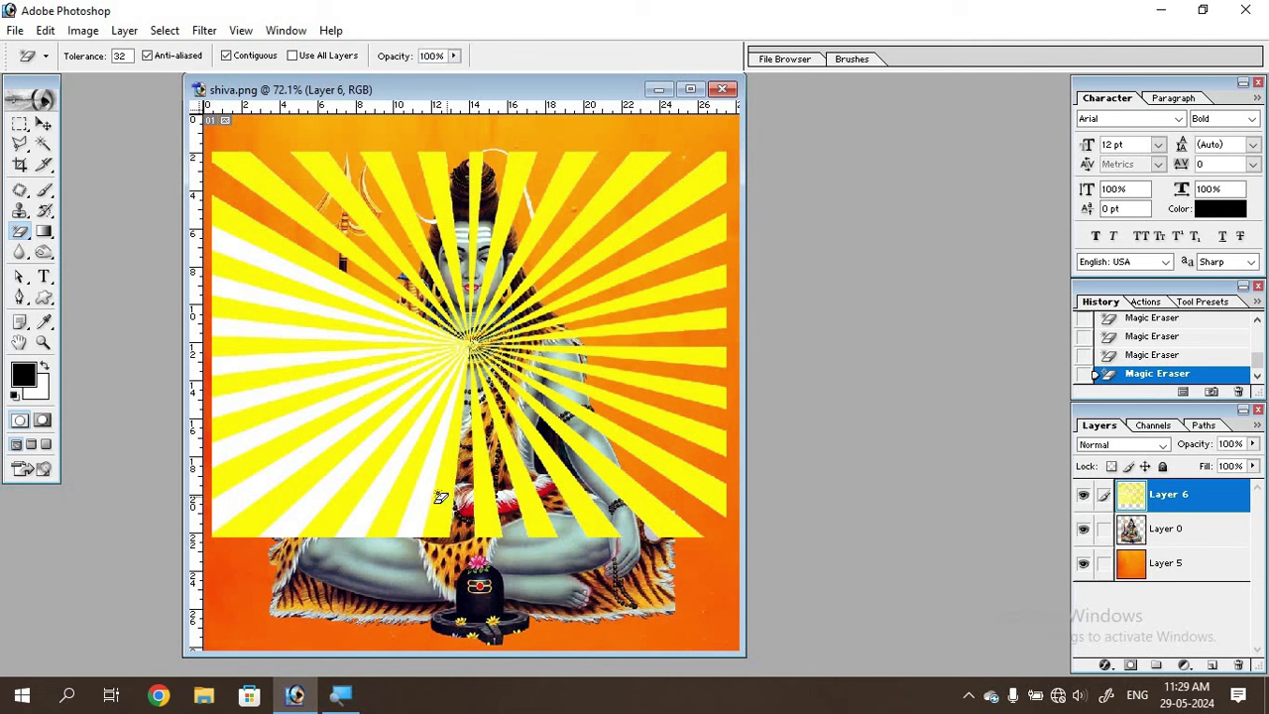
pyautogui.click(391, 489)
pyautogui.click(359, 487)
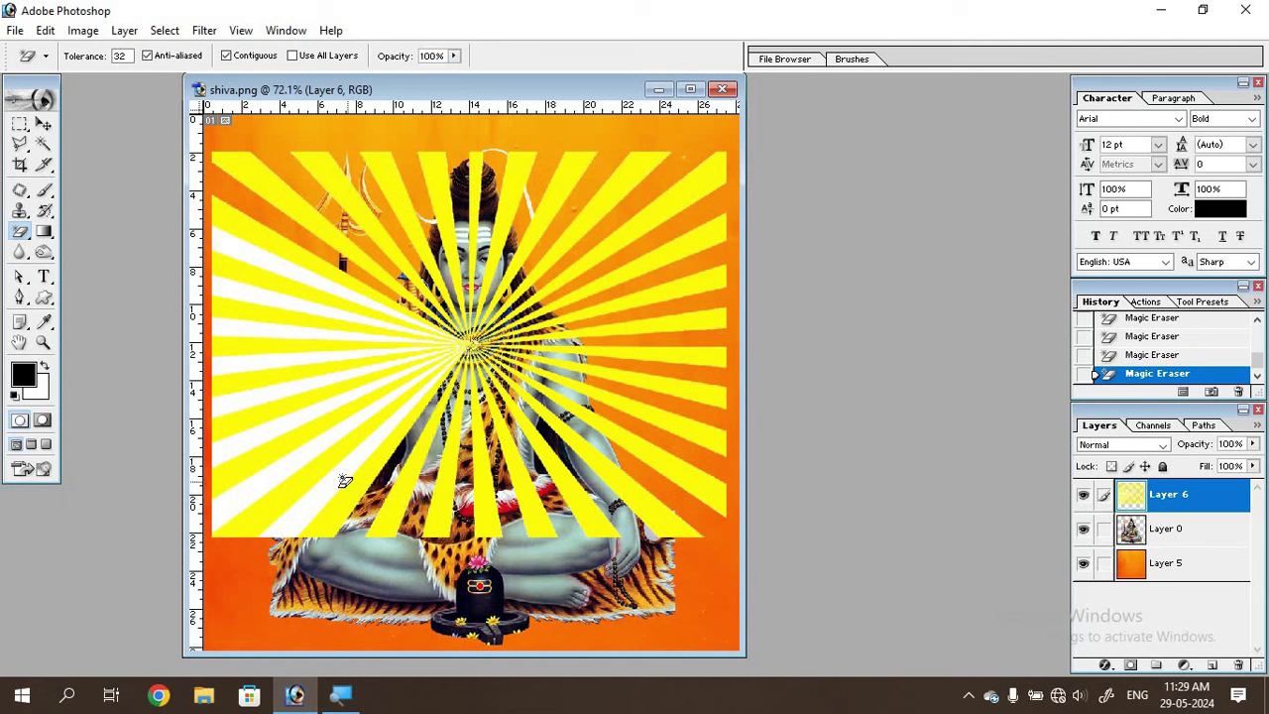
pyautogui.click(301, 474)
pyautogui.click(287, 458)
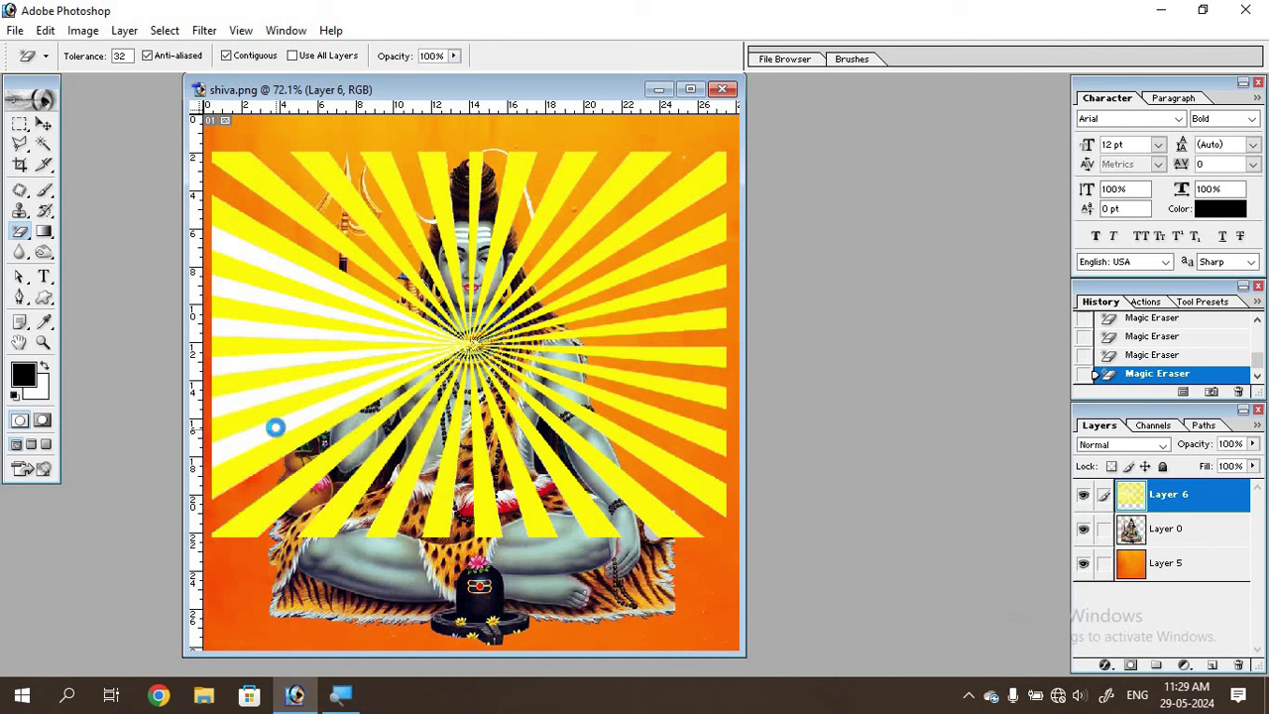
pyautogui.click(276, 428)
pyautogui.click(264, 394)
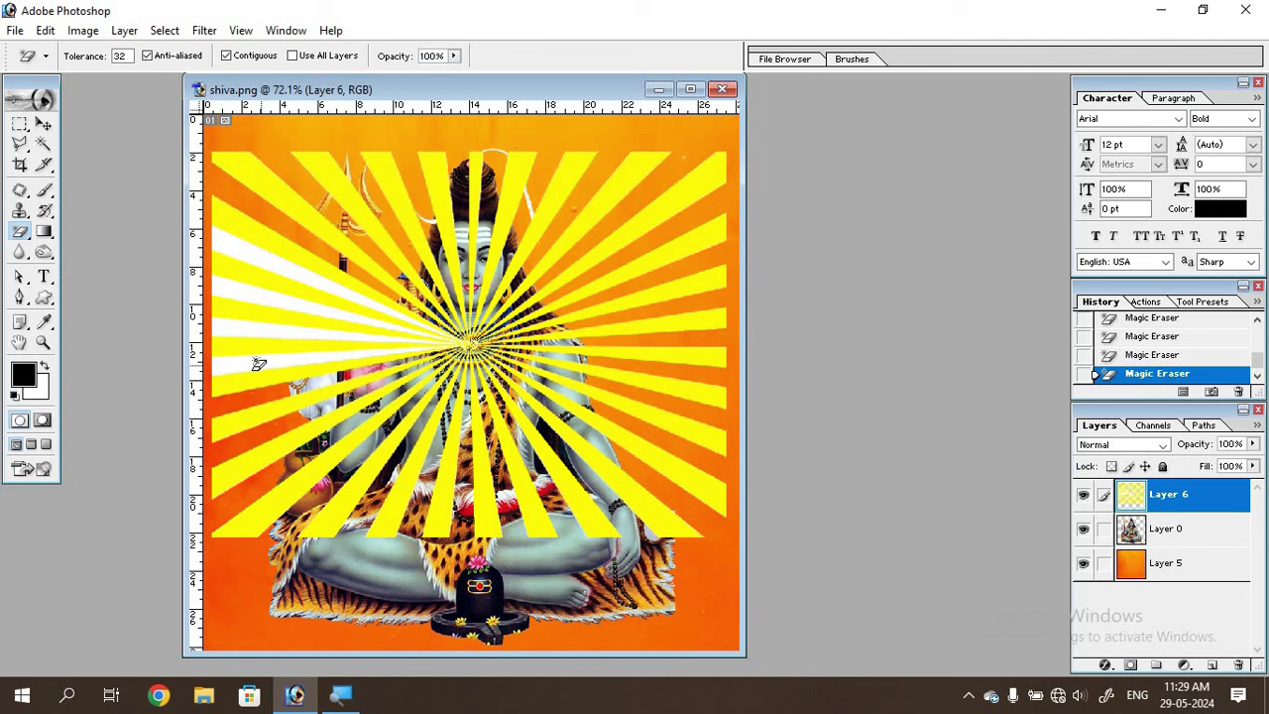
pyautogui.click(258, 364)
pyautogui.click(253, 333)
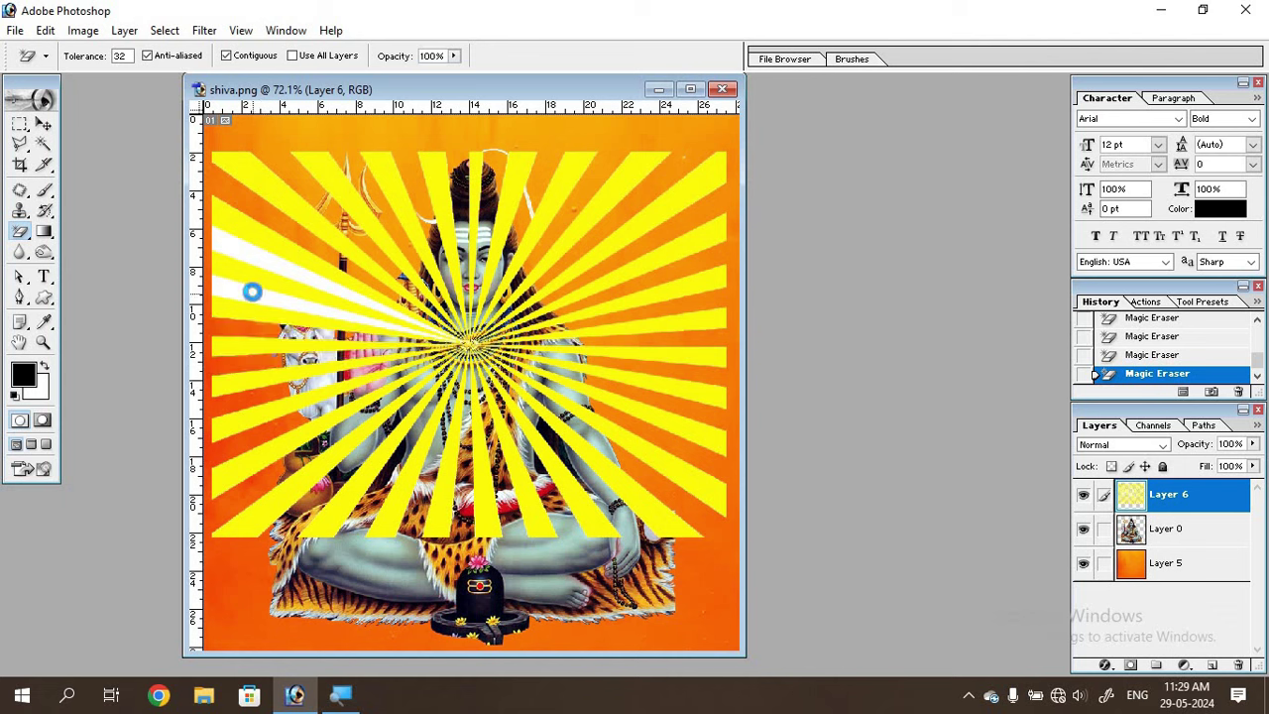
pyautogui.click(252, 289)
pyautogui.click(263, 262)
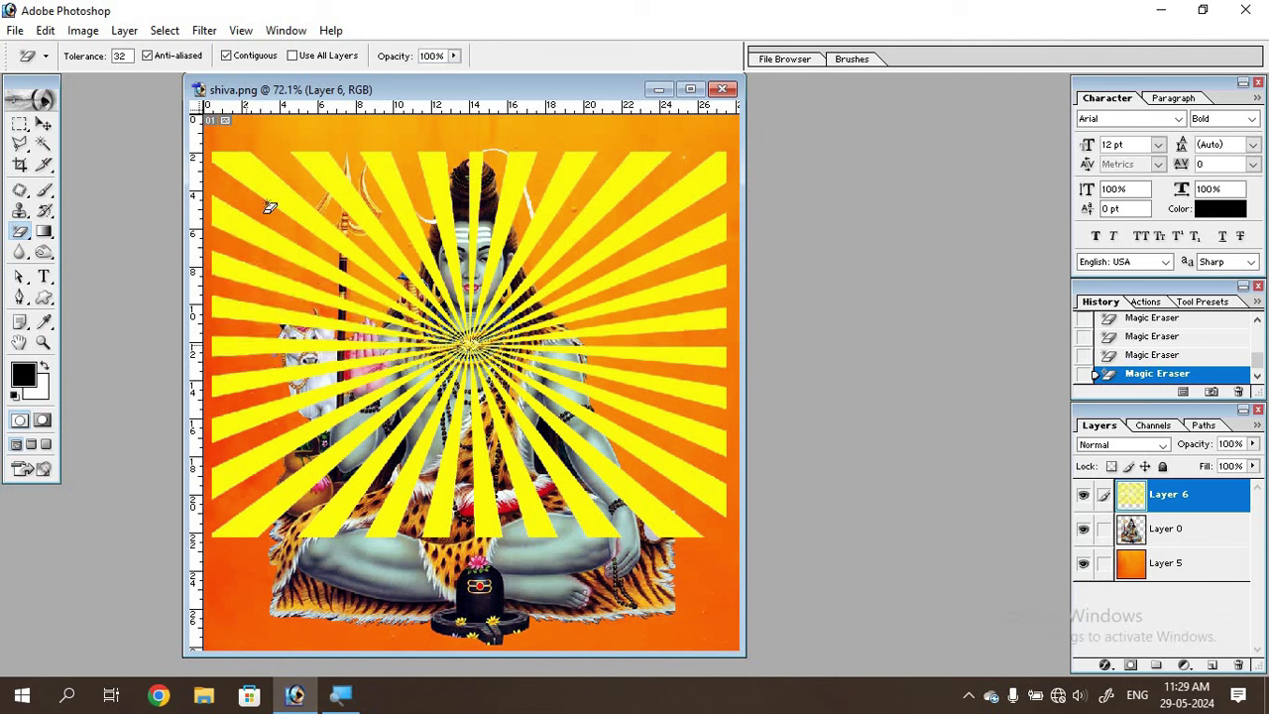
# Step: Place Layer 6 beneath Layer 0 and move the rays up about 20 px
pyautogui.click(44, 123)
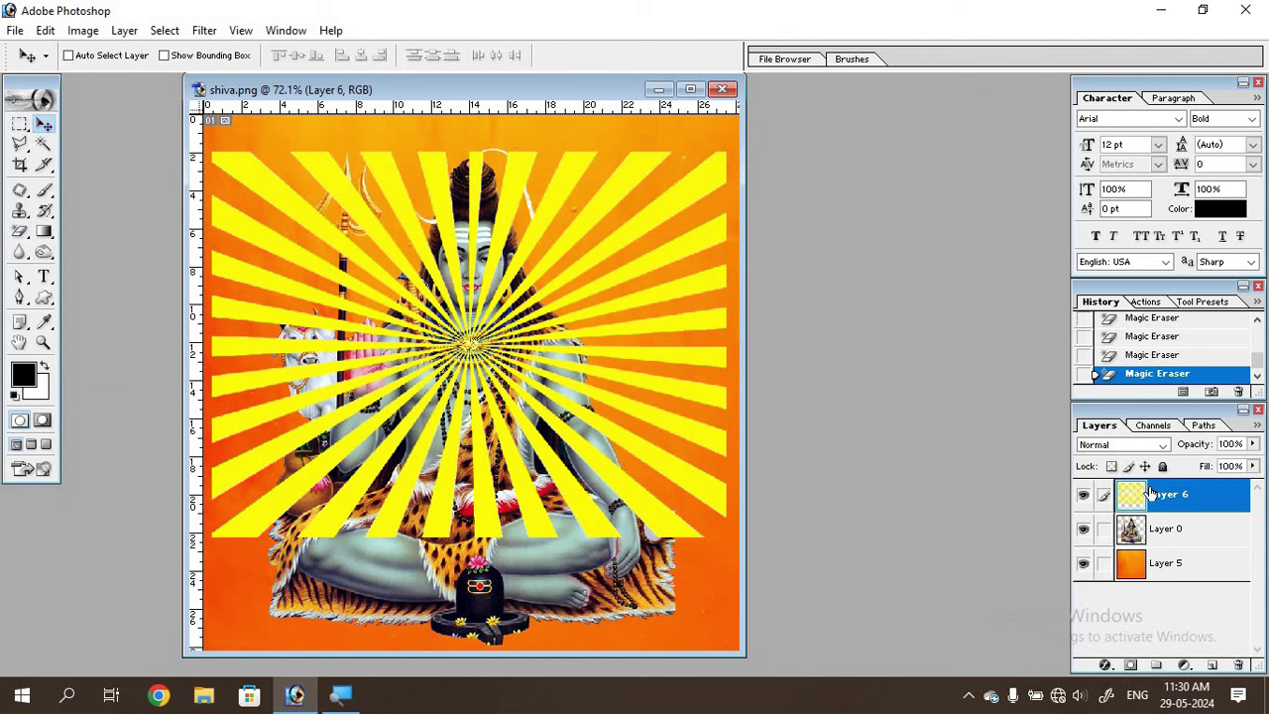
pyautogui.moveTo(1128, 499); pyautogui.dragTo(1130, 538)
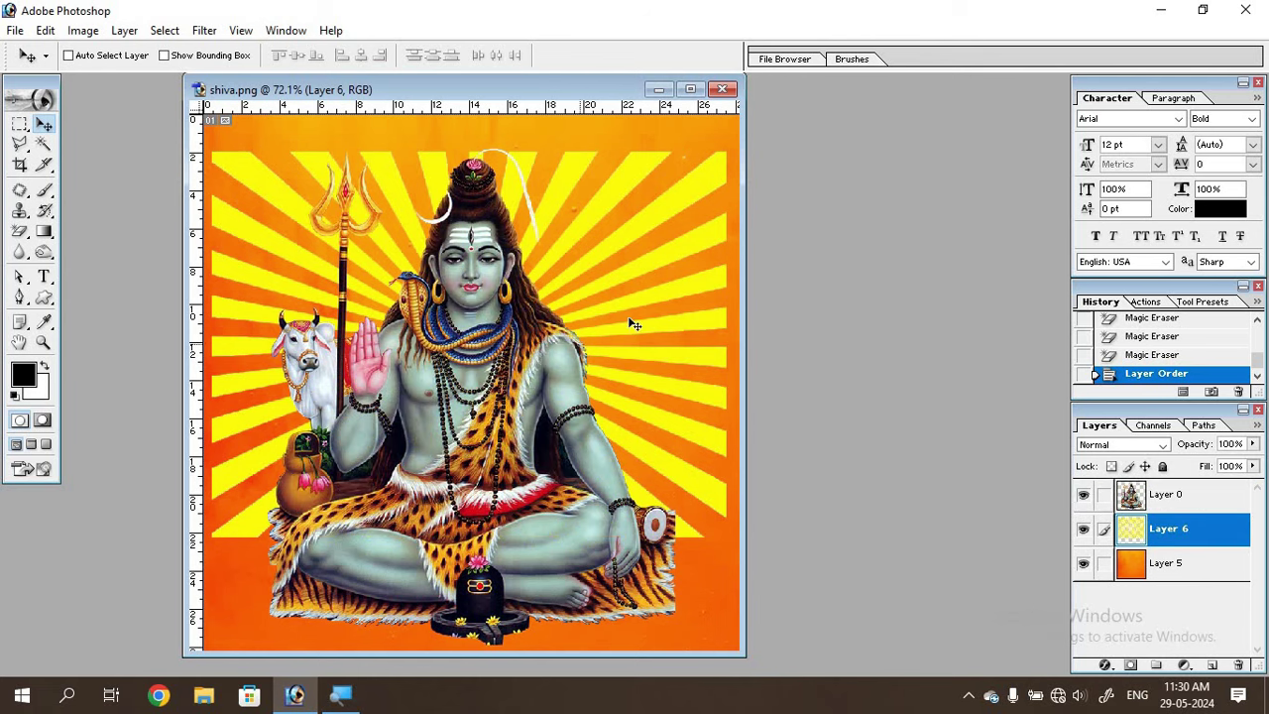
pyautogui.moveTo(632, 274); pyautogui.dragTo(631, 262)
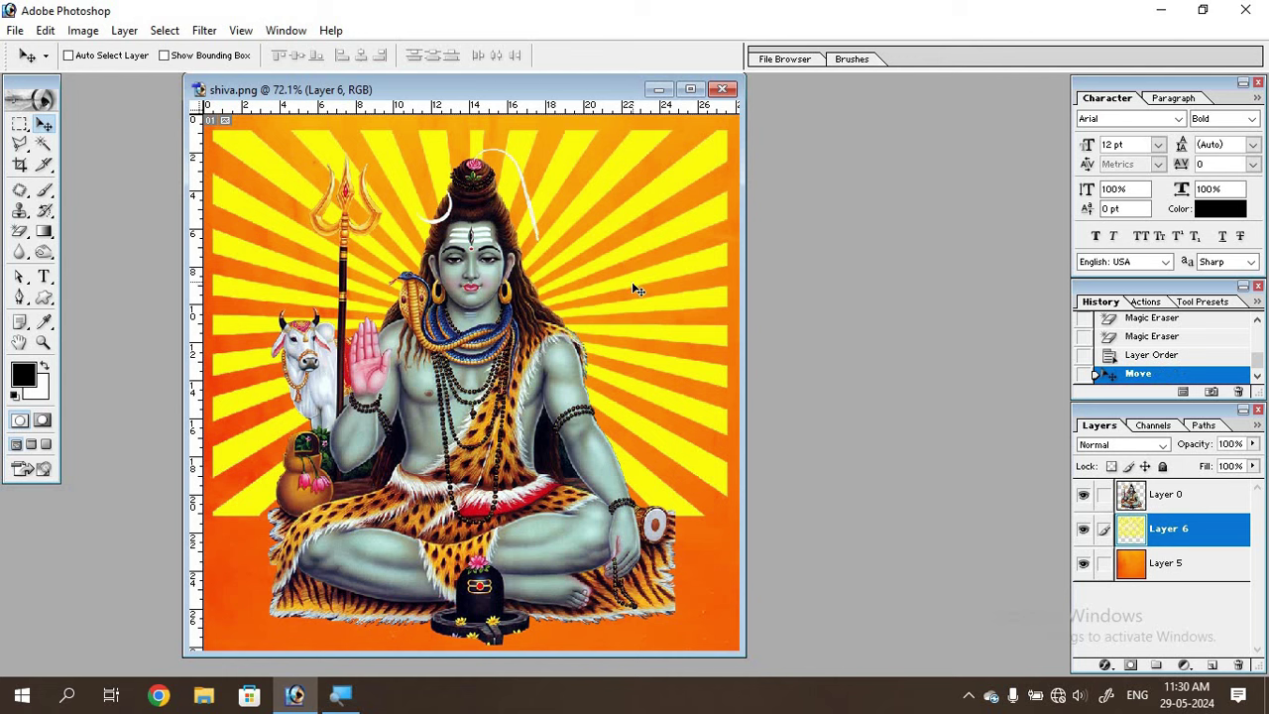
pyautogui.hotkey('ctrl', 't')
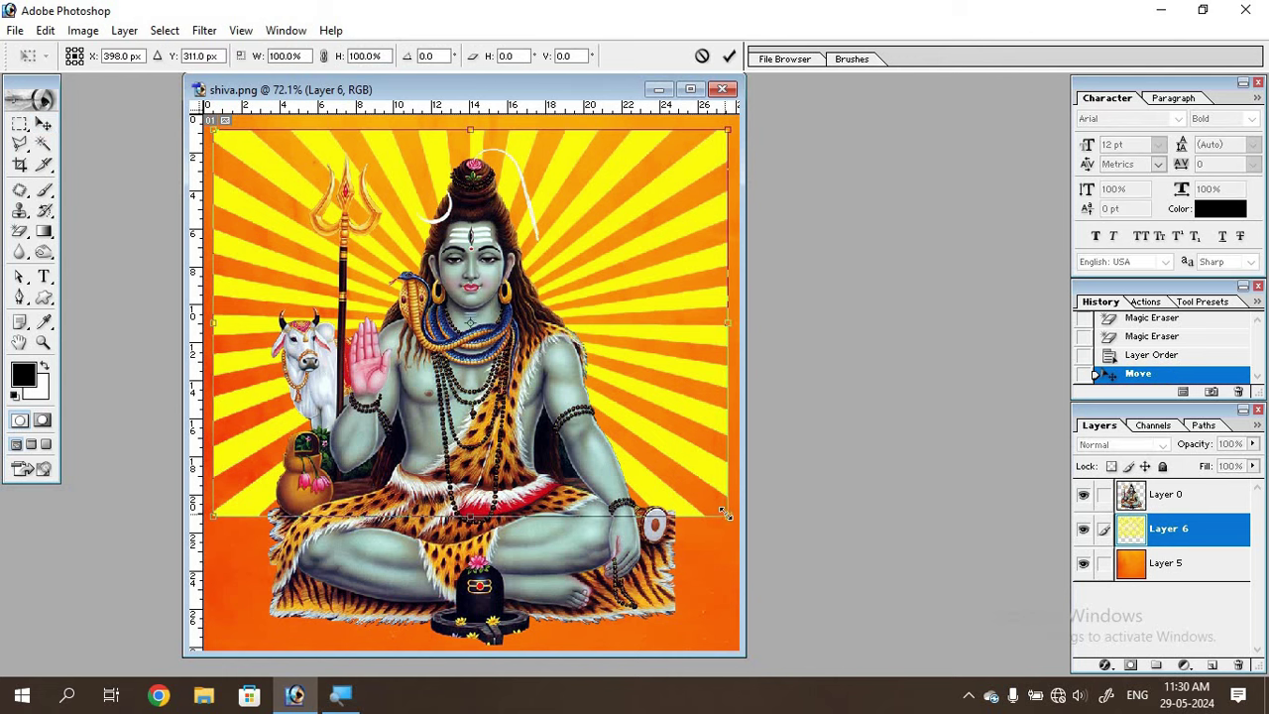
# Step: Scale the rays to about 72.7% width and 70.6% height, centred behind Shiva's head
pyautogui.moveTo(717, 505); pyautogui.dragTo(587, 400)
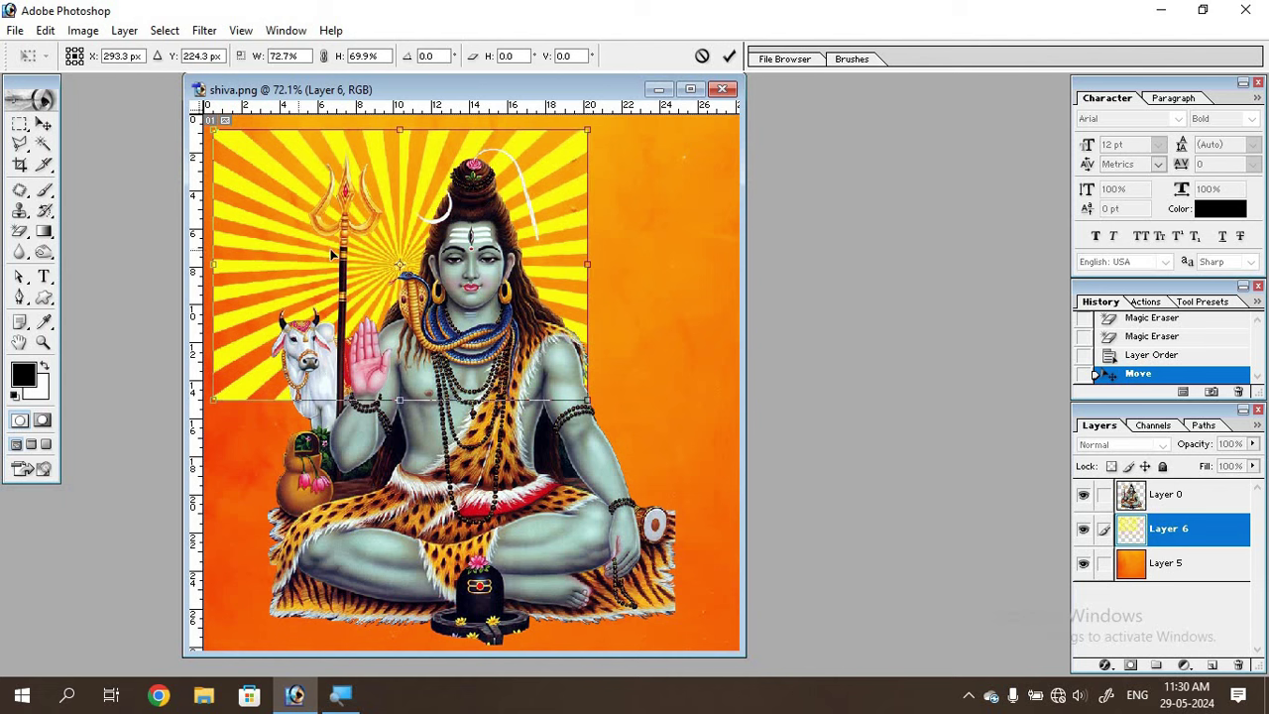
pyautogui.moveTo(332, 256); pyautogui.dragTo(366, 251)
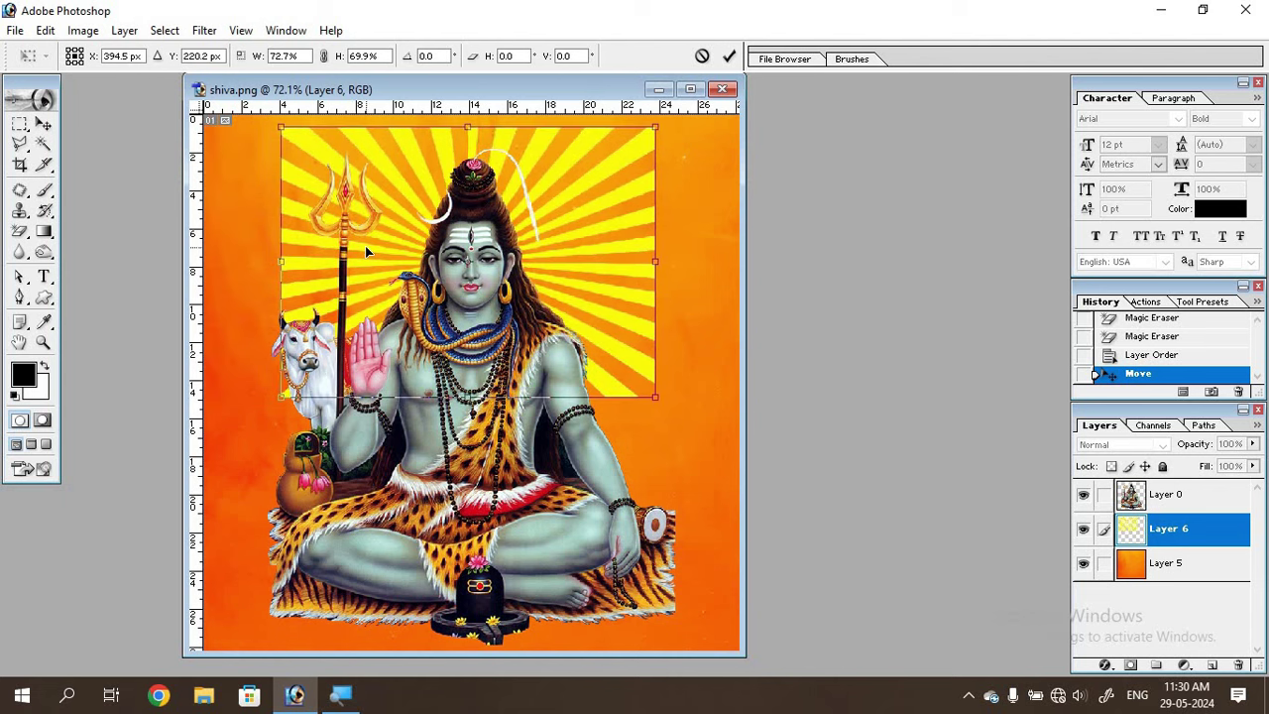
pyautogui.moveTo(653, 127); pyautogui.dragTo(654, 126)
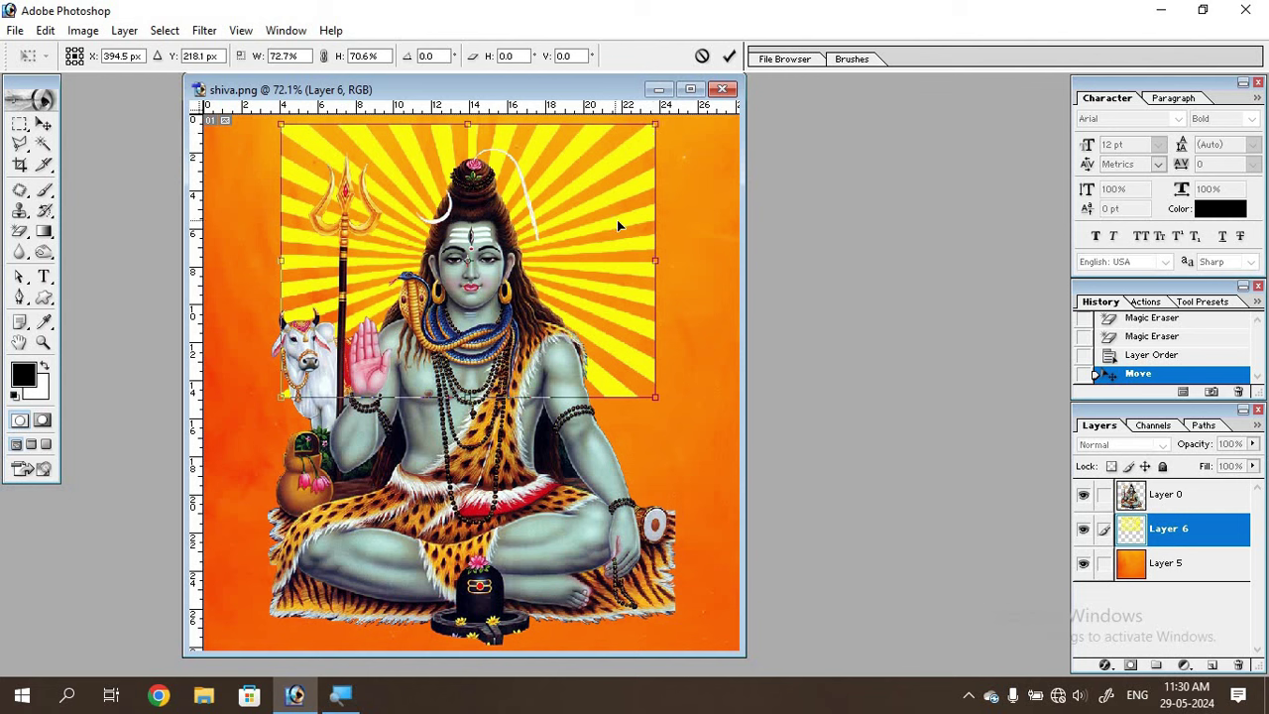
pyautogui.moveTo(617, 221); pyautogui.dragTo(623, 227)
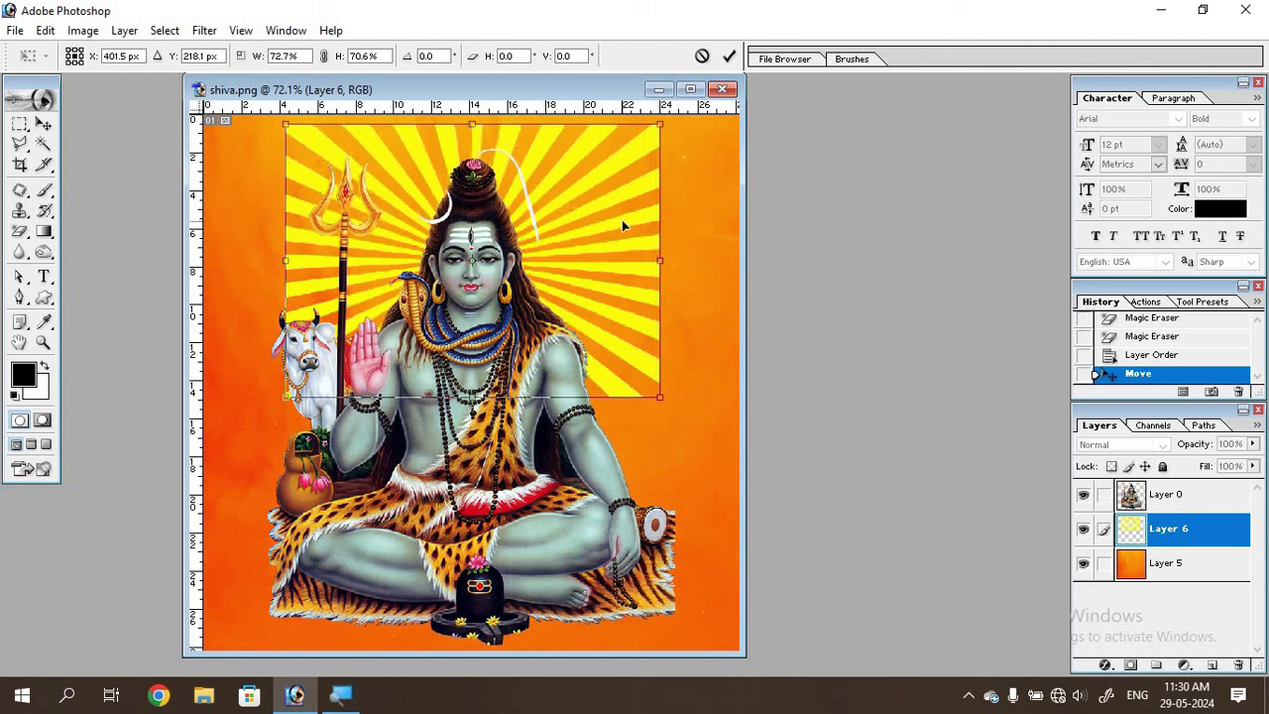
pyautogui.press('Return')
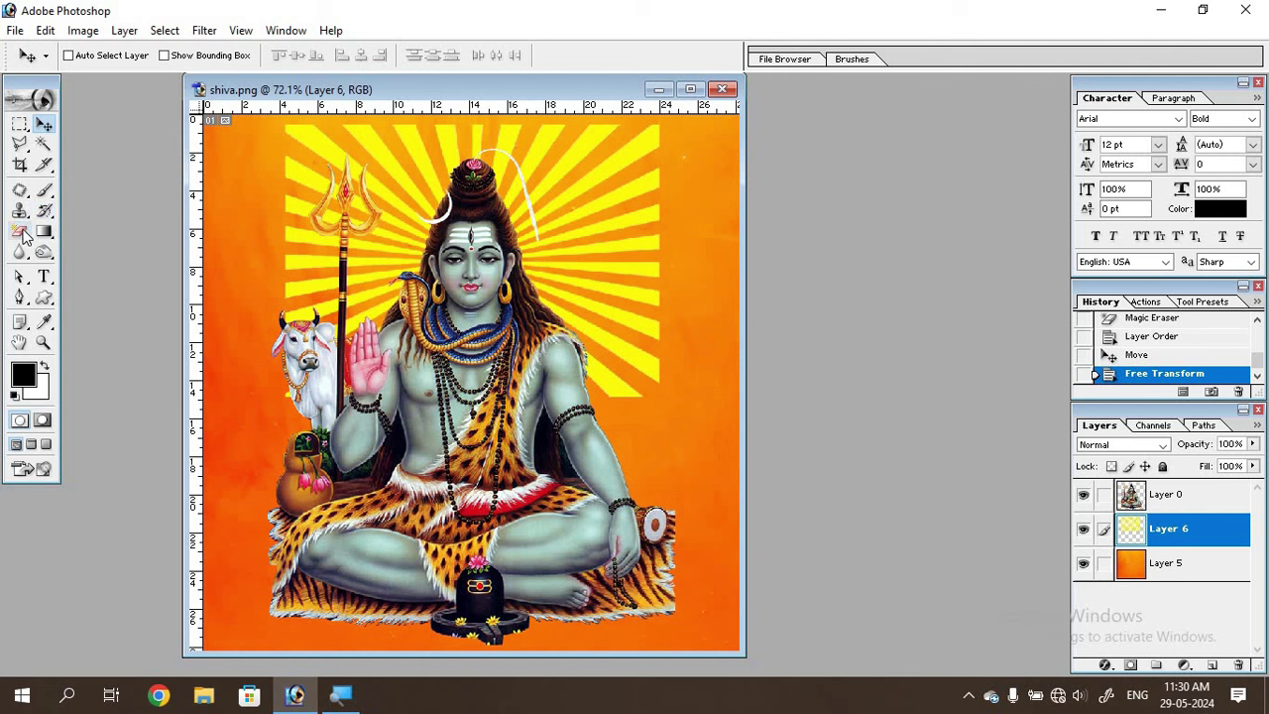
# Step: Switch to the regular Eraser with the 21 px soft brush preset at 51% opacity
pyautogui.moveTo(21, 233); pyautogui.dragTo(67, 238)
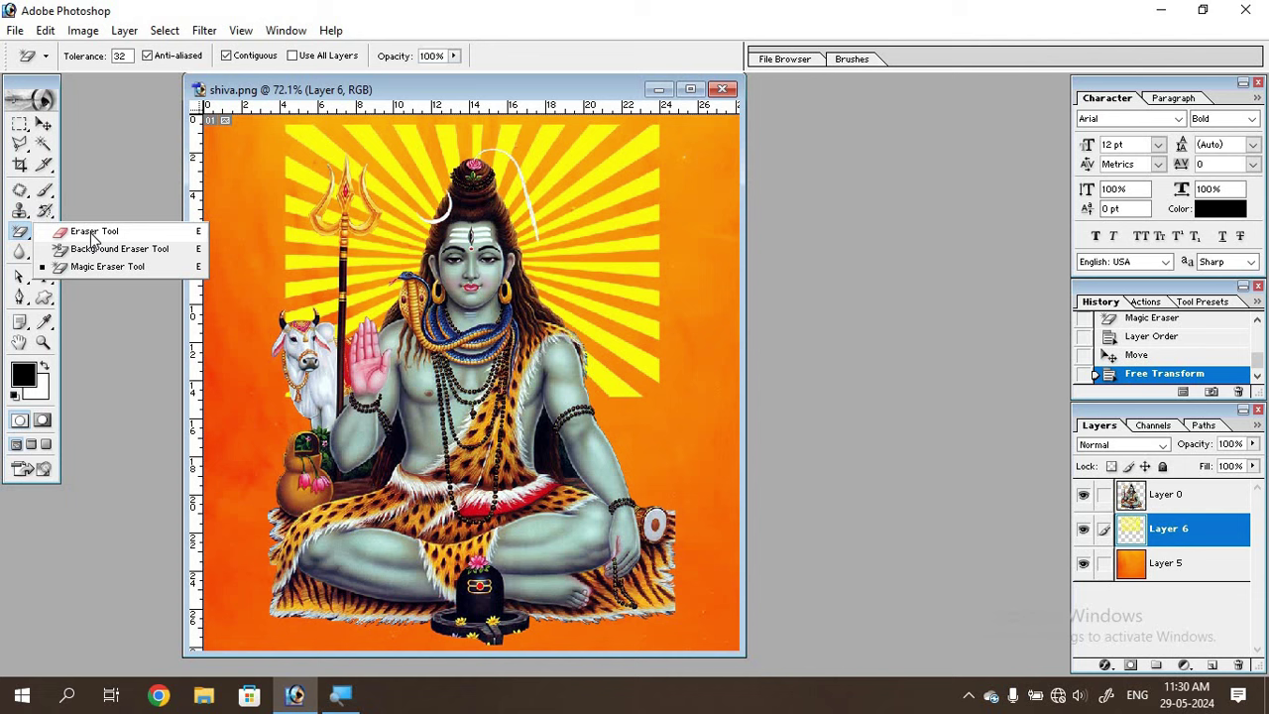
pyautogui.click(91, 235)
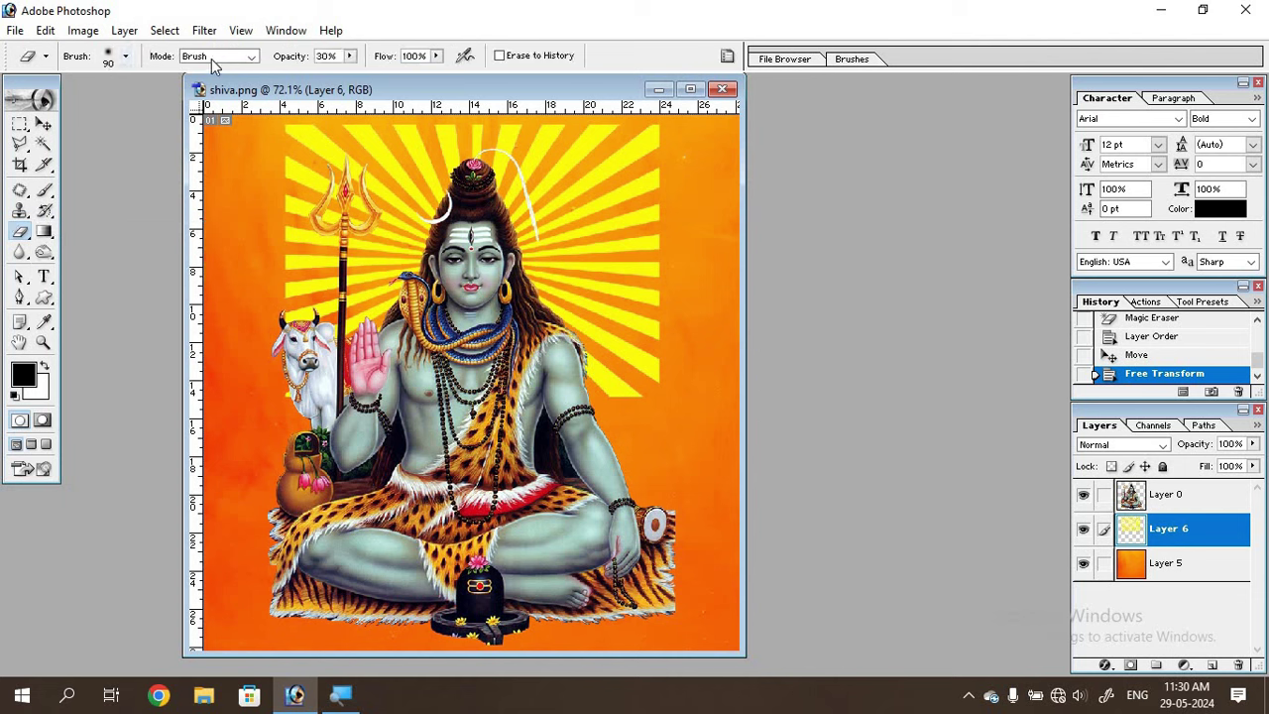
pyautogui.click(125, 57)
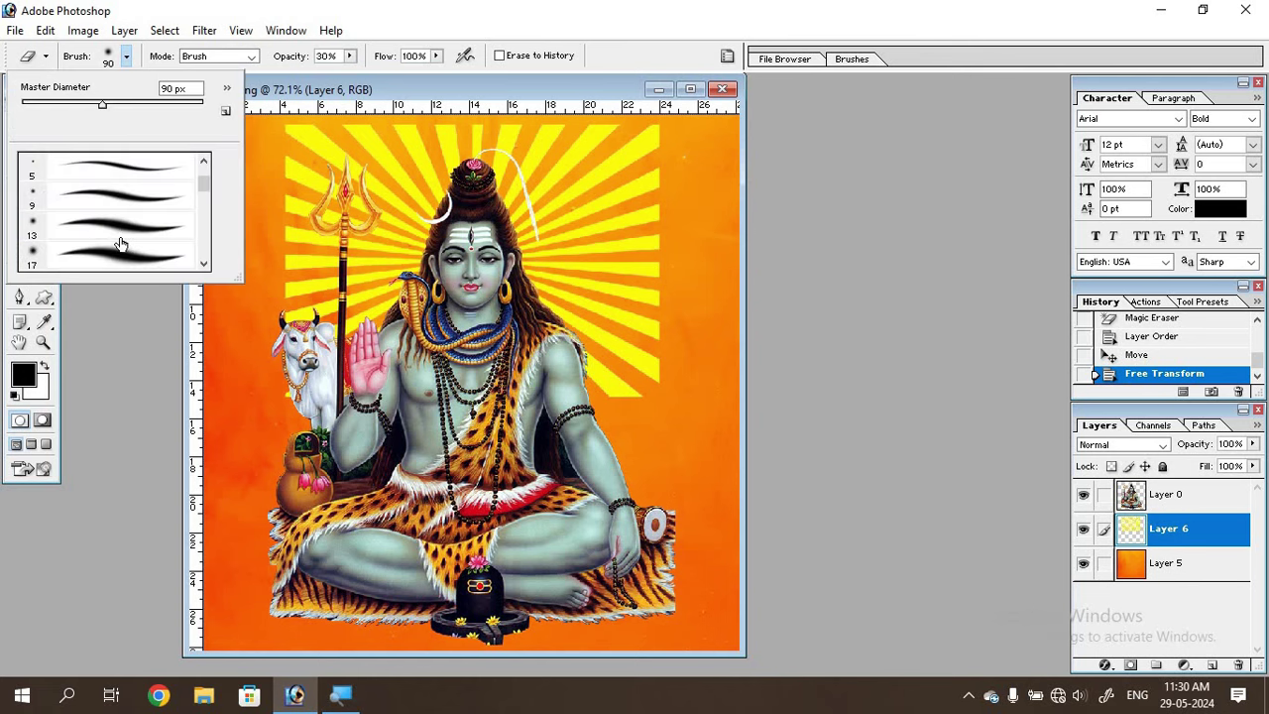
pyautogui.scroll(-2, 117, 252)
pyautogui.scroll(-1, 120, 248)
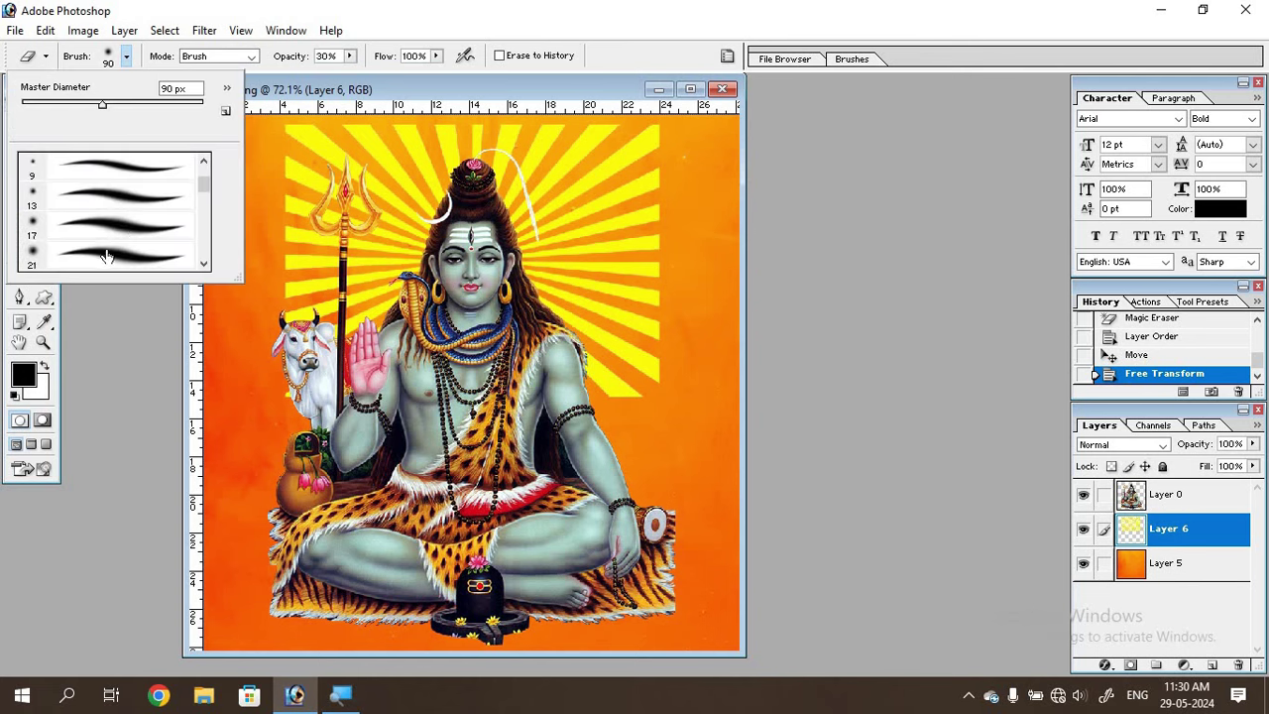
pyautogui.doubleClick(119, 260)
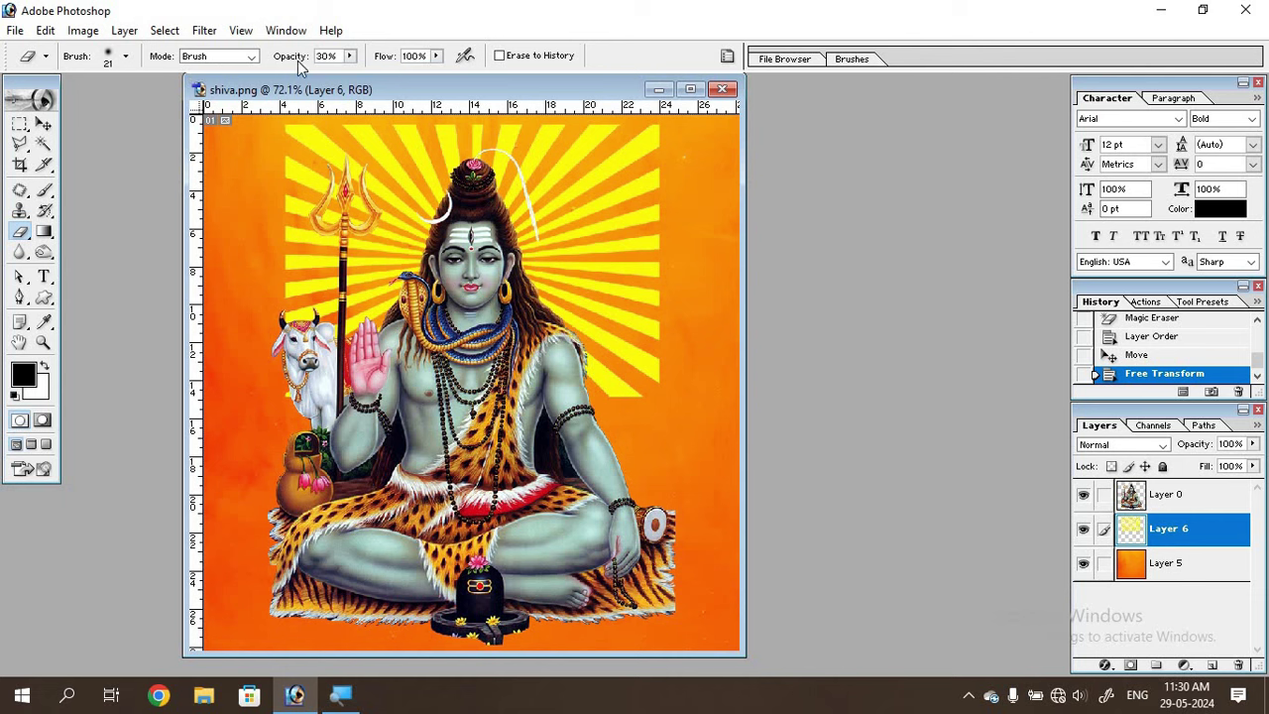
pyautogui.click(350, 56)
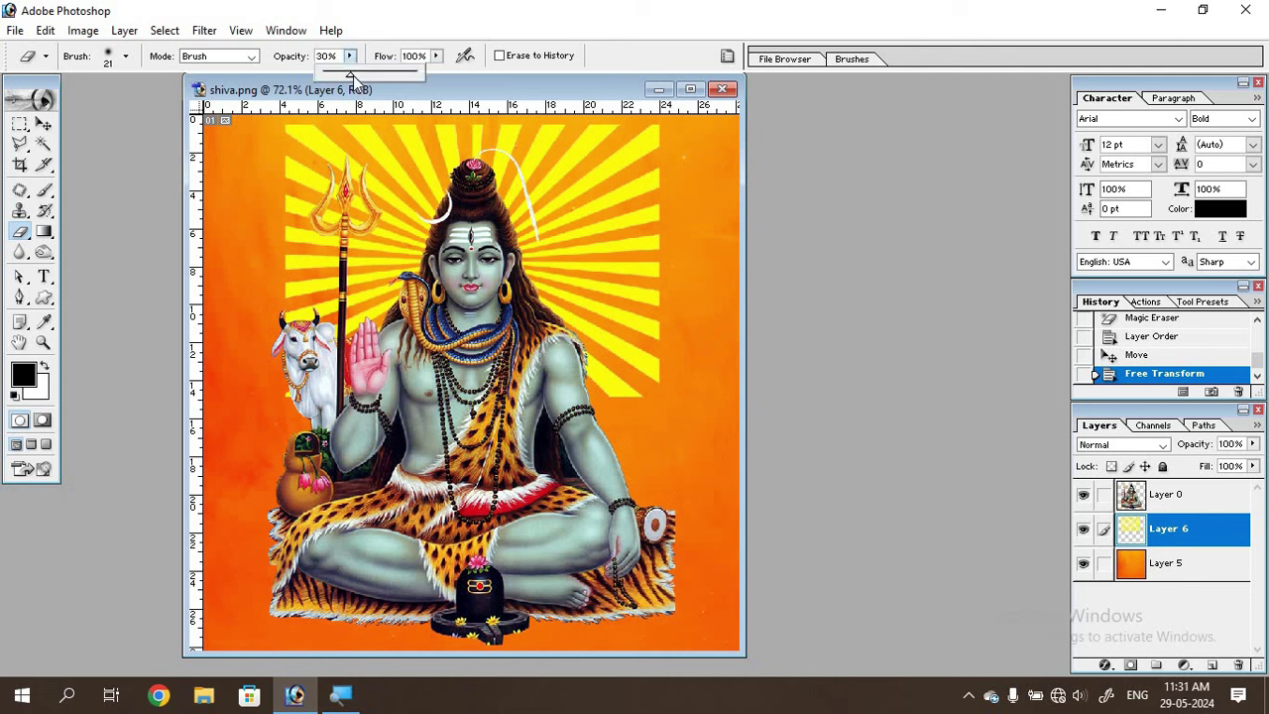
pyautogui.moveTo(350, 74); pyautogui.dragTo(363, 76)
pyautogui.moveTo(369, 77); pyautogui.dragTo(384, 91)
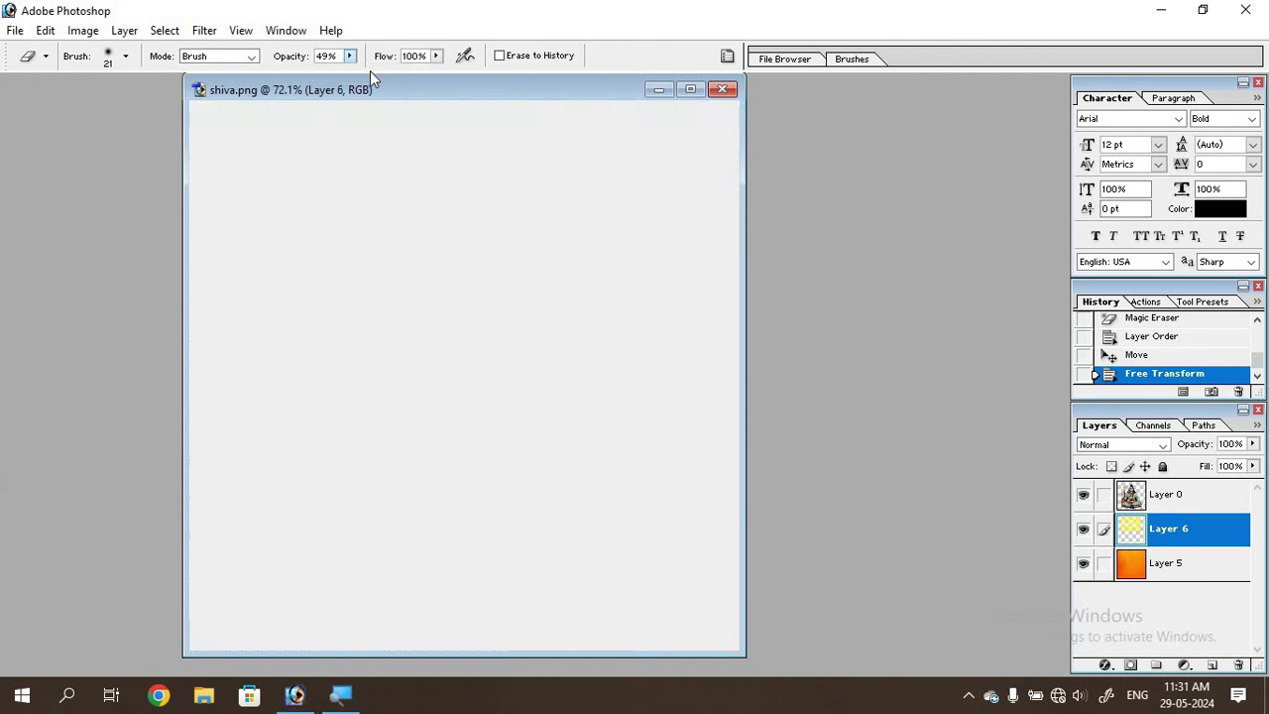
pyautogui.click(661, 55)
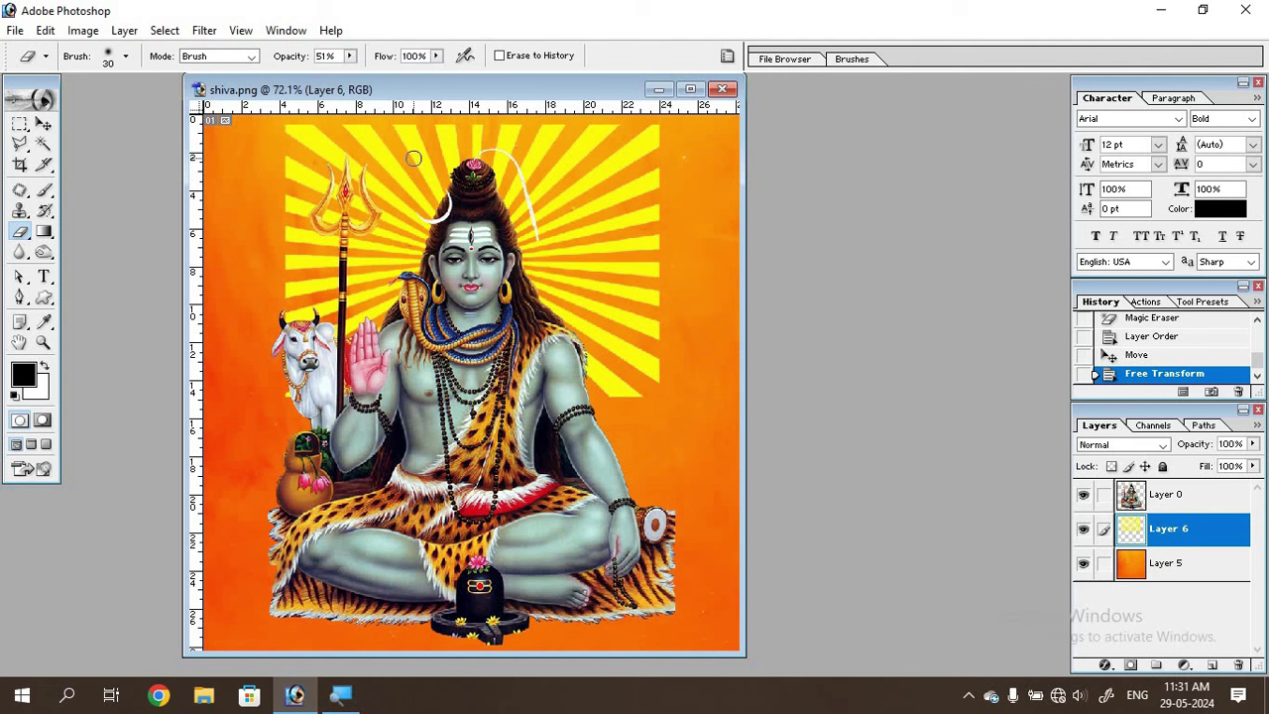
# Step: Enlarge the eraser to 100 px and fade the ray tips on the right, top and left
pyautogui.press(']')
pyautogui.press(']')
pyautogui.press(']')
pyautogui.press(']')
pyautogui.press(']')
pyautogui.press(']')
pyautogui.press(']')
pyautogui.moveTo(635, 140)
pyautogui.mouseDown()
pyautogui.moveTo(657, 184)
pyautogui.moveTo(663, 367)
pyautogui.moveTo(649, 397)
pyautogui.mouseUp()
pyautogui.moveTo(657, 147); pyautogui.dragTo(642, 129)
pyautogui.moveTo(639, 128)
pyautogui.mouseDown()
pyautogui.moveTo(660, 365)
pyautogui.moveTo(637, 398)
pyautogui.moveTo(587, 392)
pyautogui.moveTo(627, 401)
pyautogui.mouseUp()
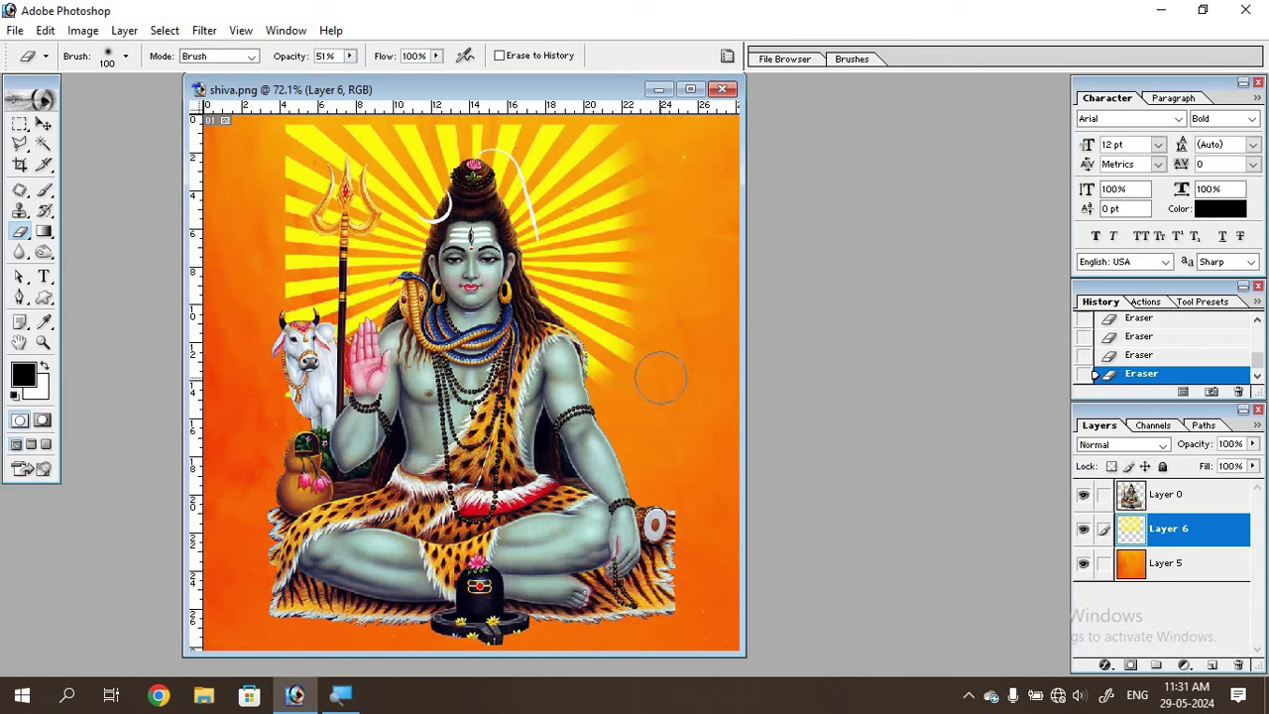
pyautogui.moveTo(669, 327); pyautogui.dragTo(639, 385)
pyautogui.moveTo(302, 139)
pyautogui.mouseDown()
pyautogui.moveTo(297, 149)
pyautogui.moveTo(291, 128)
pyautogui.mouseUp()
pyautogui.moveTo(266, 179)
pyautogui.mouseDown()
pyautogui.moveTo(288, 233)
pyautogui.moveTo(270, 236)
pyautogui.moveTo(269, 155)
pyautogui.mouseUp()
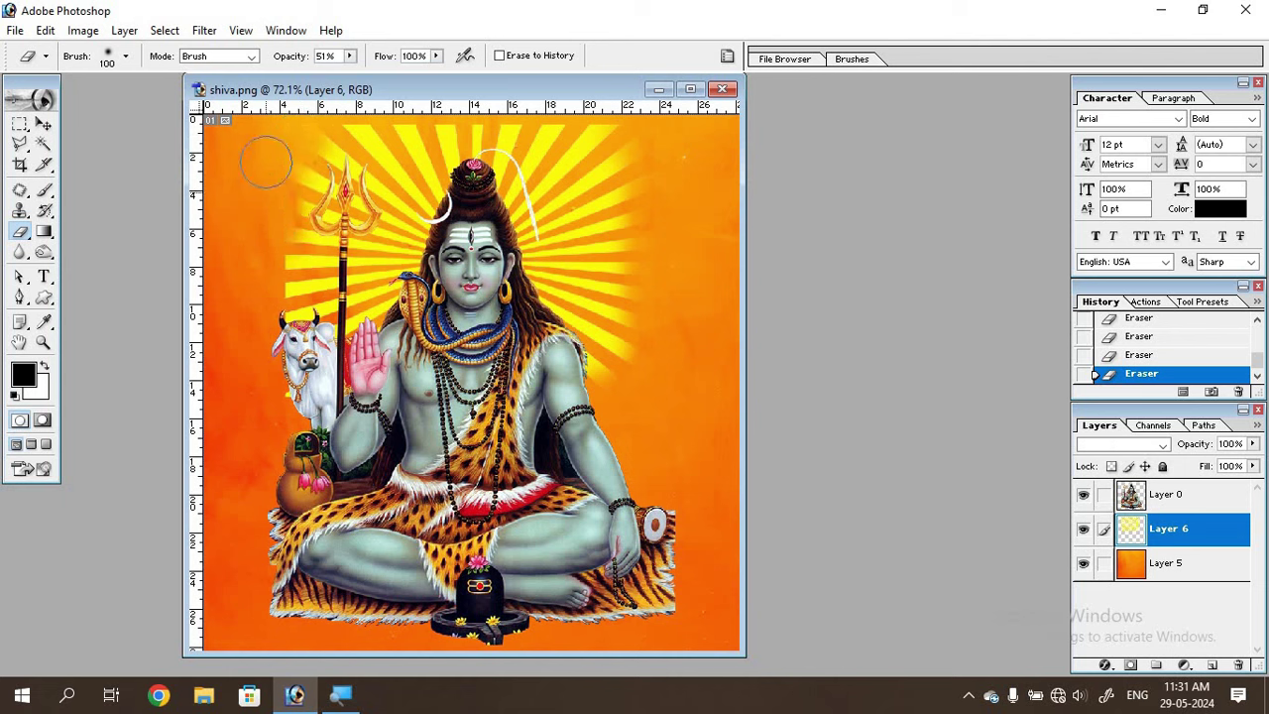
pyautogui.moveTo(287, 295)
pyautogui.mouseDown()
pyautogui.moveTo(268, 256)
pyautogui.moveTo(297, 316)
pyautogui.mouseUp()
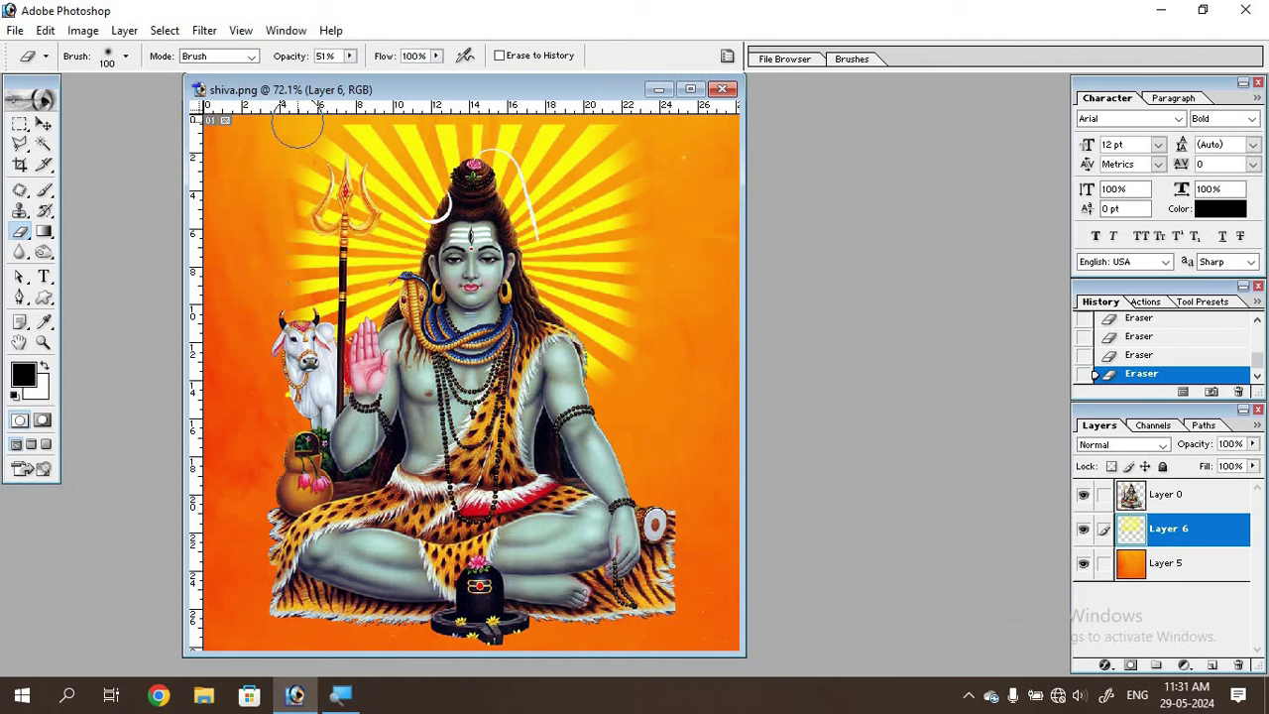
pyautogui.moveTo(333, 141); pyautogui.dragTo(427, 124)
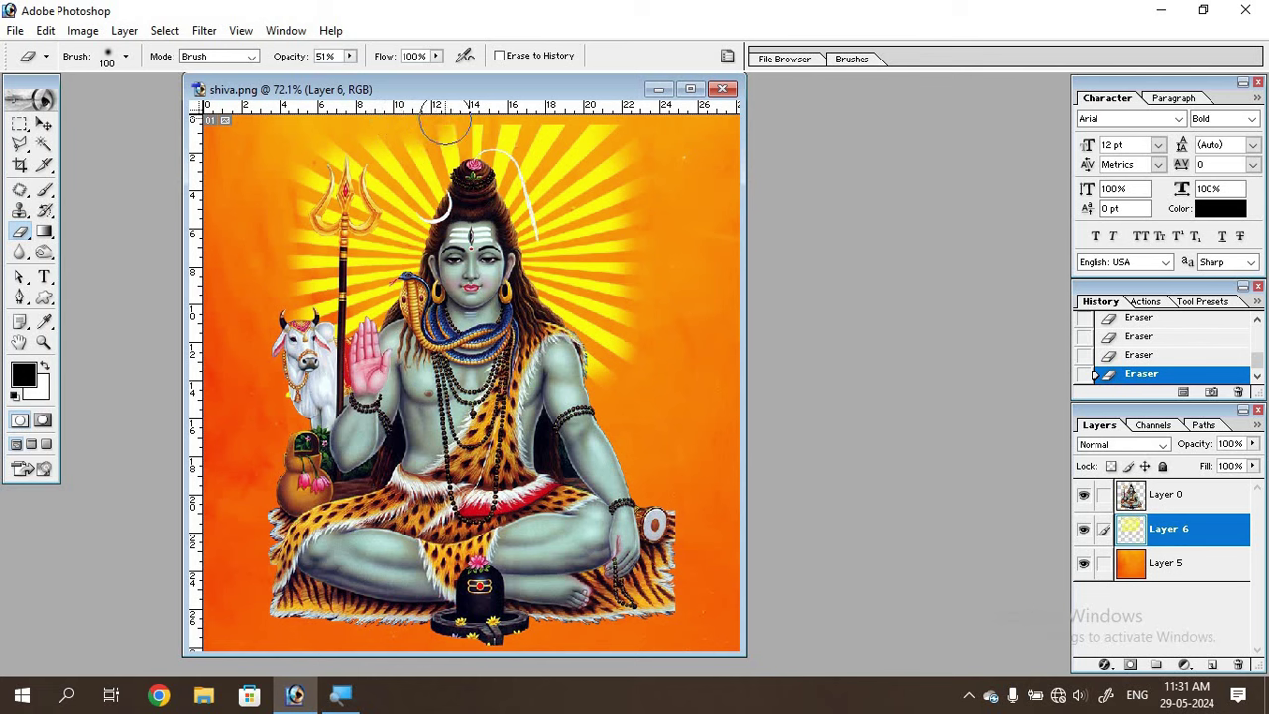
pyautogui.moveTo(427, 124)
pyautogui.mouseDown()
pyautogui.moveTo(608, 119)
pyautogui.moveTo(645, 125)
pyautogui.moveTo(674, 163)
pyautogui.mouseUp()
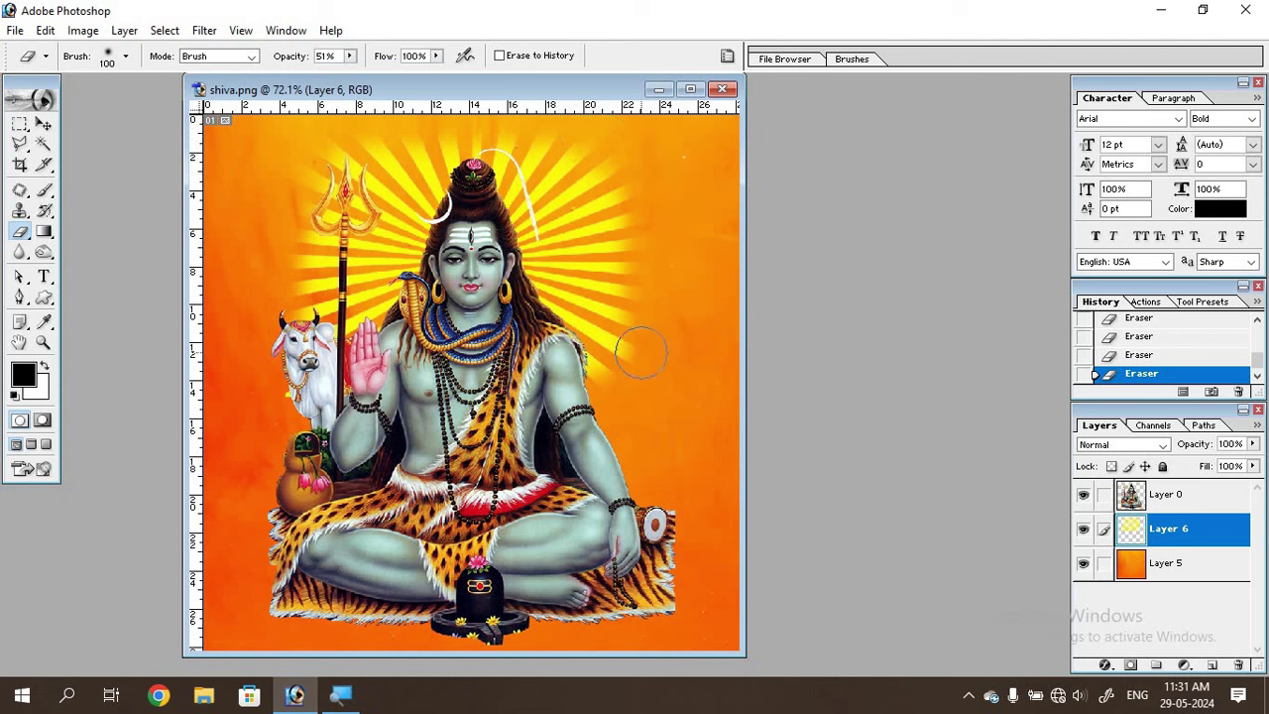
# Step: Lower eraser opacity to 27% and lightly fade the rays around the trident
pyautogui.click(350, 56)
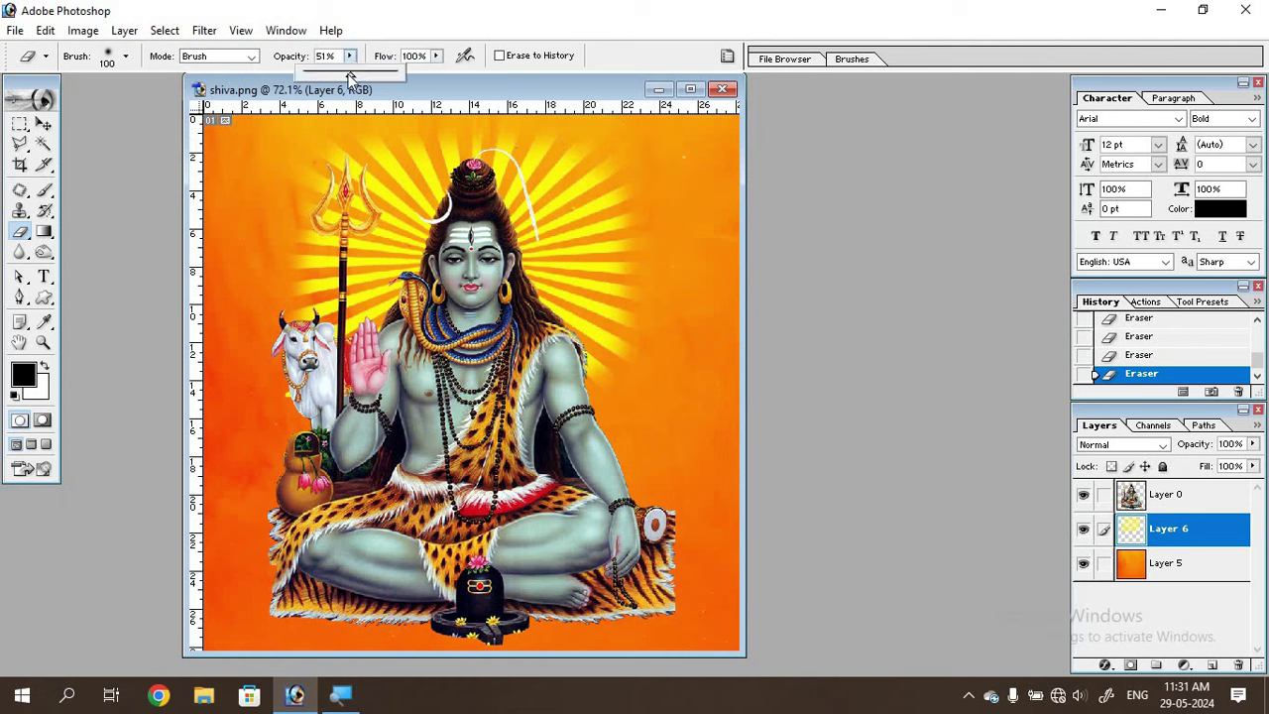
pyautogui.moveTo(348, 75); pyautogui.dragTo(335, 78)
pyautogui.click(405, 36)
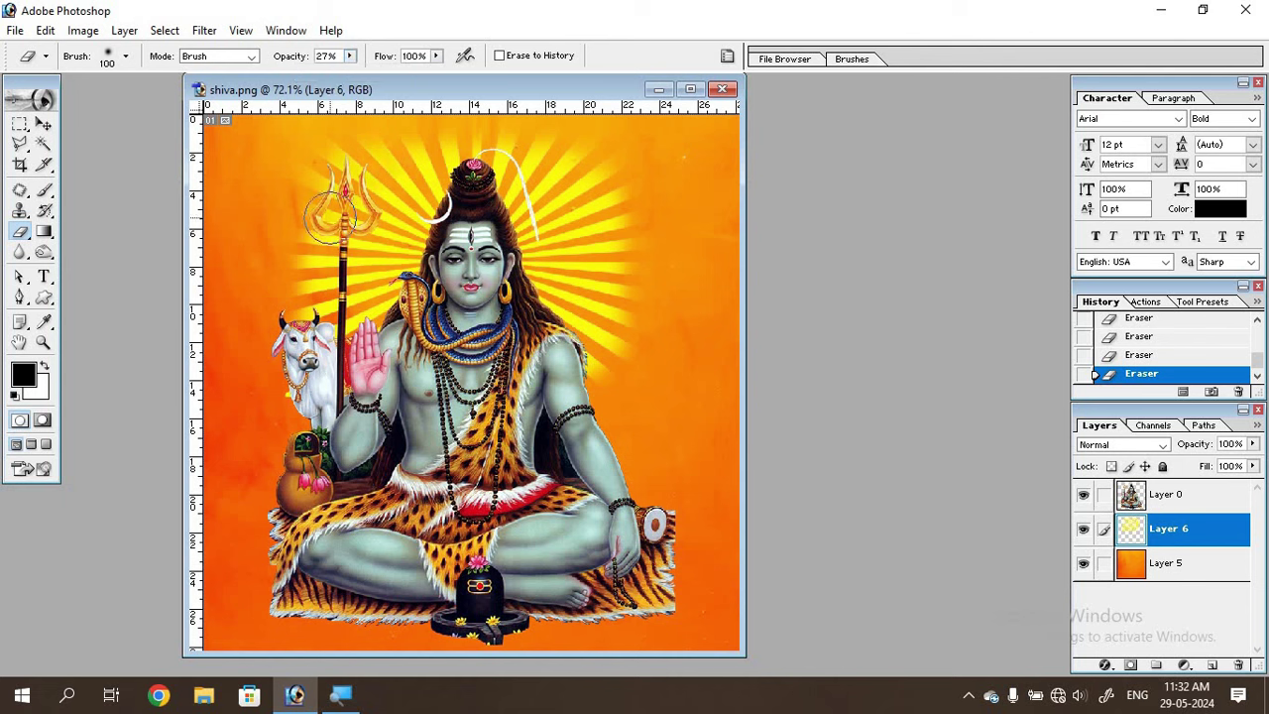
pyautogui.moveTo(325, 217)
pyautogui.mouseDown()
pyautogui.moveTo(347, 196)
pyautogui.moveTo(332, 174)
pyautogui.mouseUp()
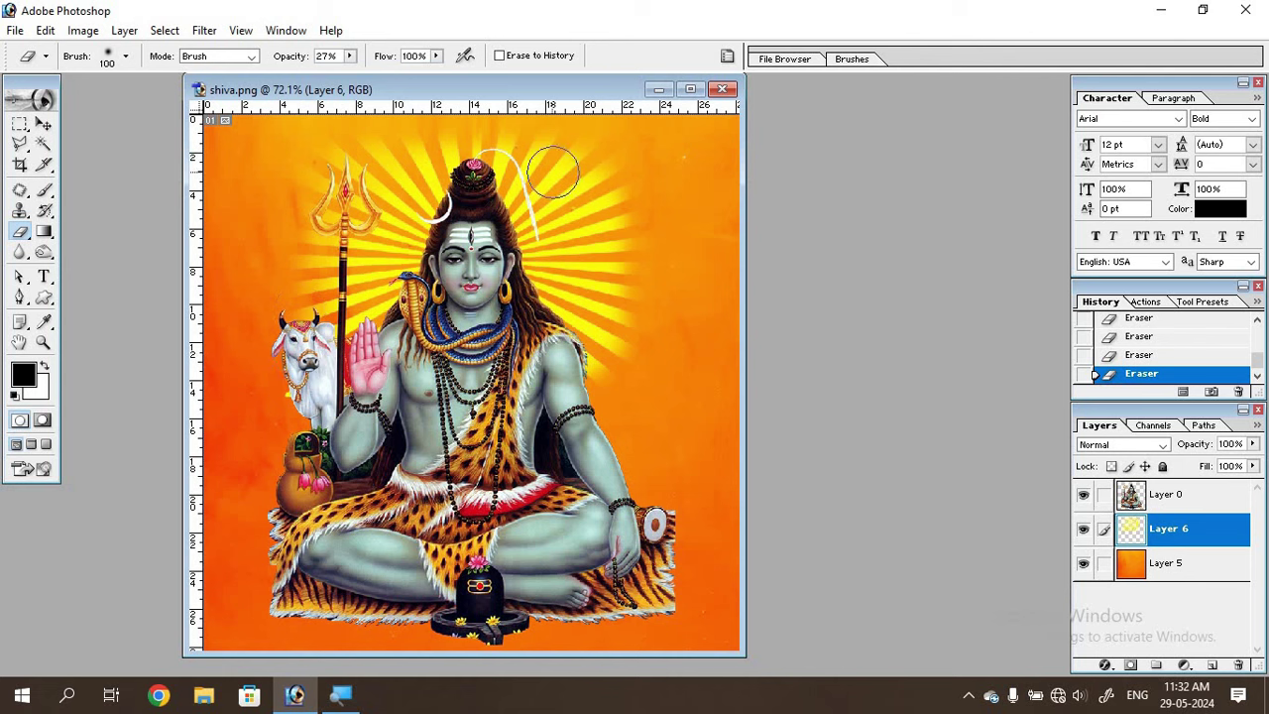